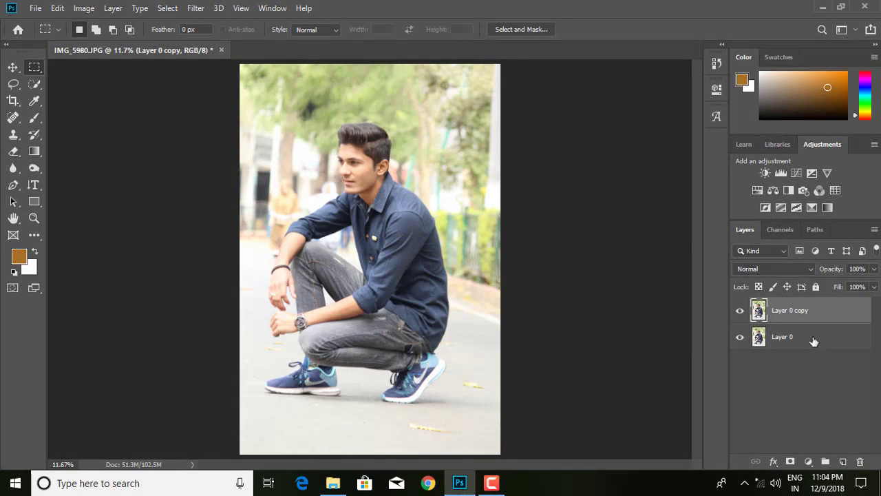
# Make Layer 0 copy, above Layer 0, the active layer in the Layers panel
pyautogui.click(817, 329)
pyautogui.click(818, 311)
# Apply Shadows/Highlights to Layer 0 copy with Shadows 44% and Highlights 34%
pyautogui.click(84, 7)
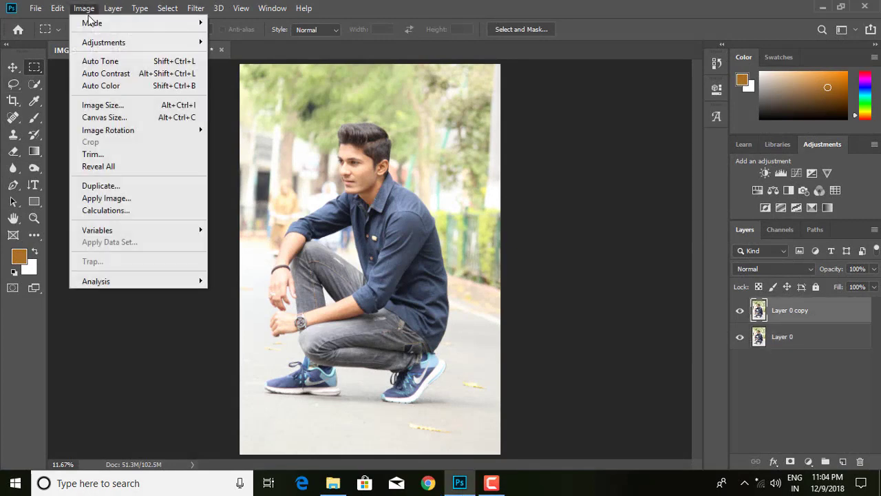
pyautogui.click(277, 259)
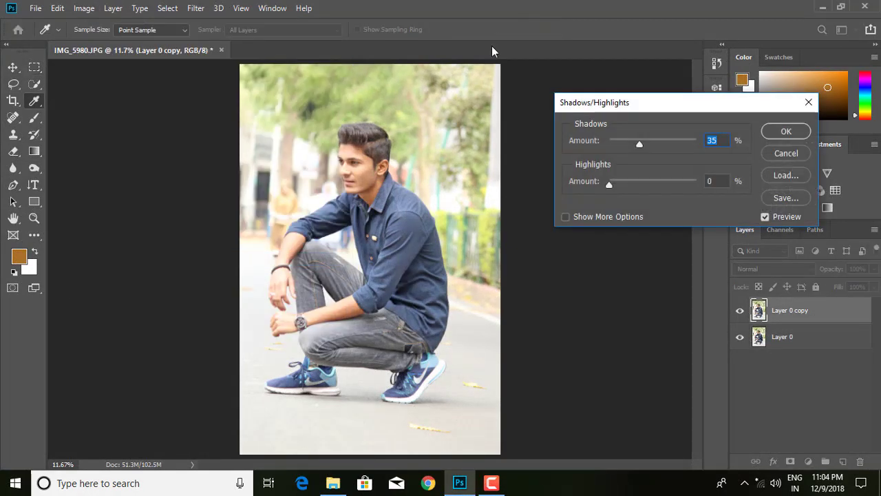
pyautogui.moveTo(621, 185)
pyautogui.mouseDown()
pyautogui.moveTo(668, 180)
pyautogui.moveTo(639, 177)
pyautogui.mouseUp()
pyautogui.moveTo(639, 142)
pyautogui.mouseDown()
pyautogui.moveTo(590, 142)
pyautogui.moveTo(648, 142)
pyautogui.mouseUp()
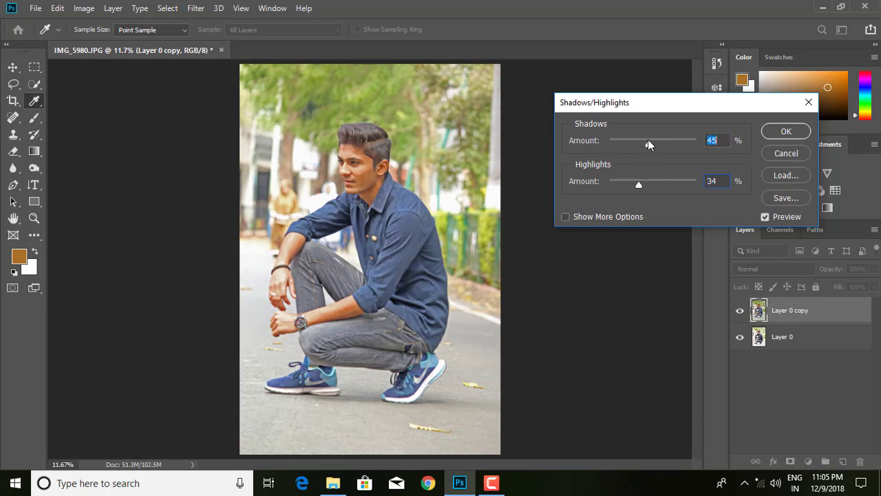
pyautogui.click(786, 130)
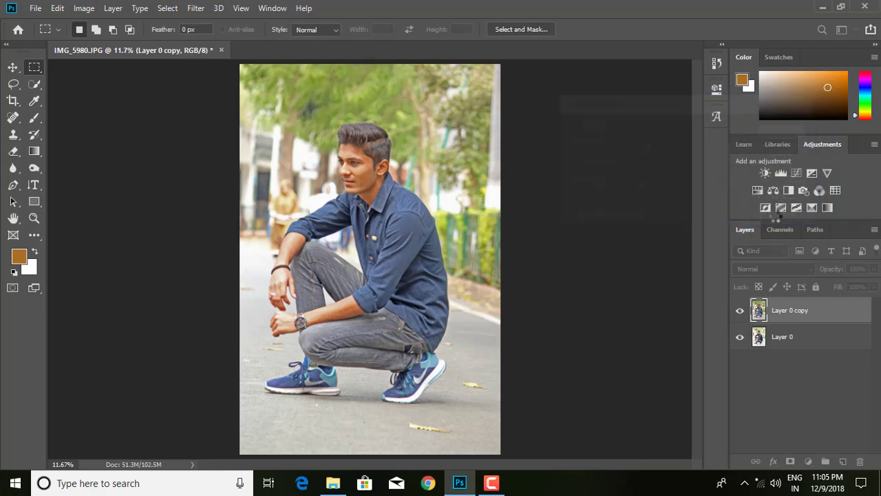
# Compare the correction by toggling Layer 0 copy's visibility, then add a layer mask
pyautogui.click(741, 311)
pyautogui.click(741, 310)
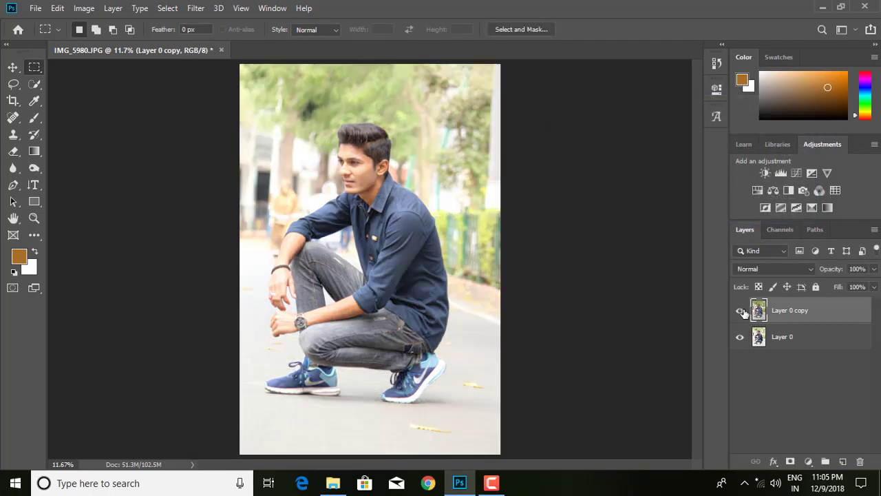
pyautogui.click(741, 311)
pyautogui.click(790, 462)
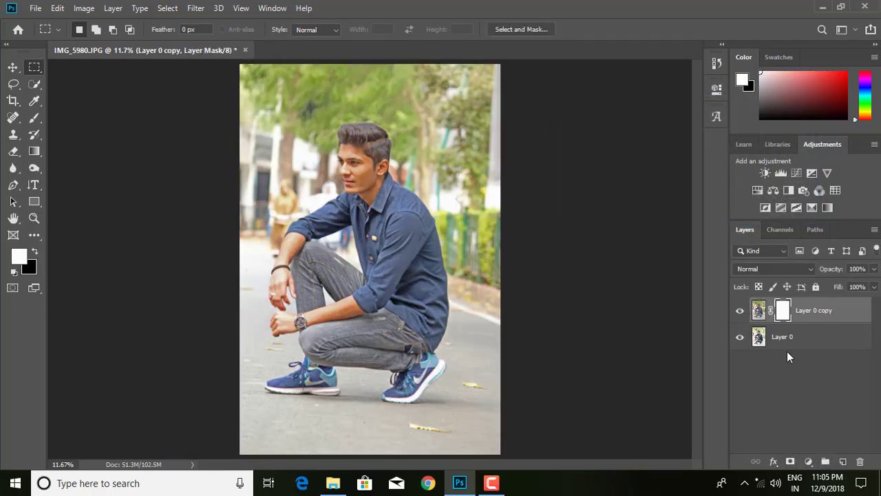
pyautogui.rightClick(782, 314)
pyautogui.click(786, 310)
# Invert the mask to black and back to white, then target the mask thumbnail
pyautogui.hotkey('ctrl', 'i')
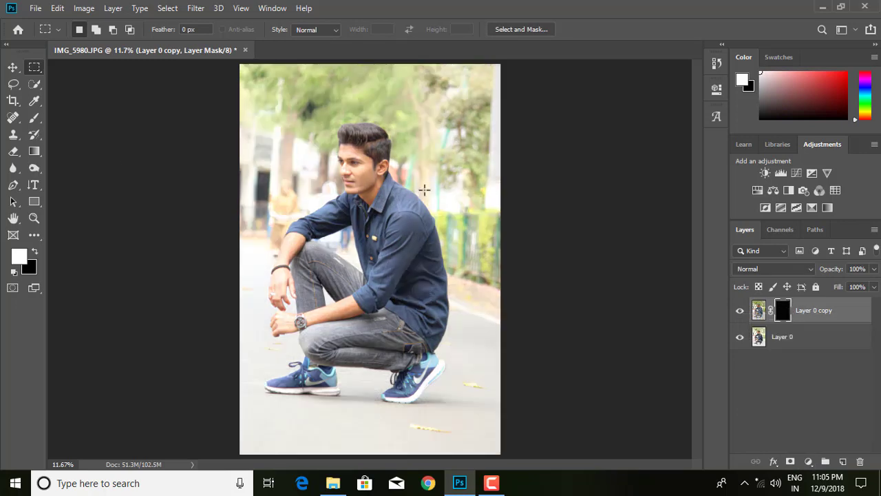
pyautogui.scroll(5, 379, 191)
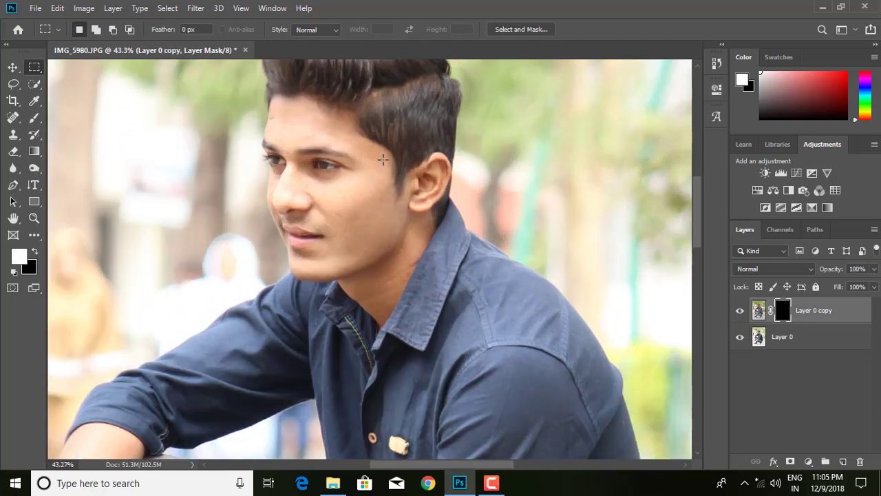
pyautogui.scroll(1, 383, 160)
pyautogui.scroll(1, 335, 249)
pyautogui.scroll(-3, 333, 176)
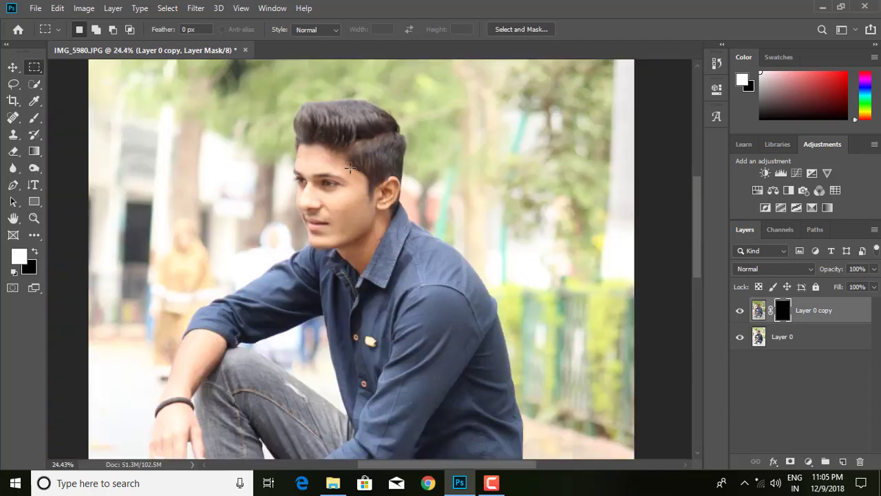
pyautogui.scroll(-2, 437, 171)
pyautogui.hotkey('ctrl', 'i')
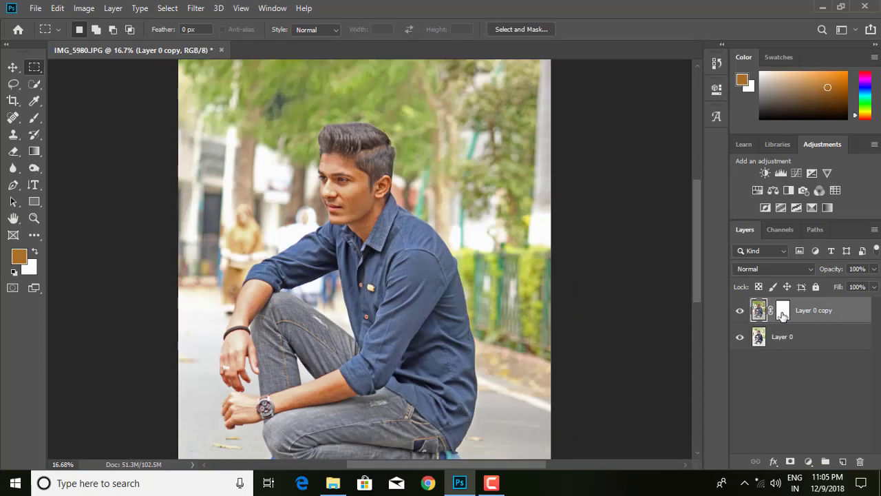
pyautogui.click(783, 313)
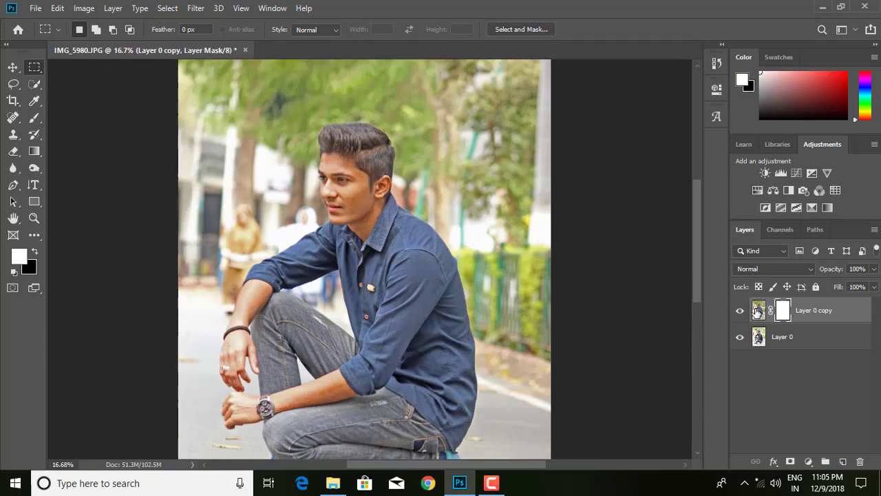
pyautogui.click(35, 117)
# Set up a black 143 px brush at 63% opacity for painting the mask
pyautogui.click(37, 253)
pyautogui.click(38, 253)
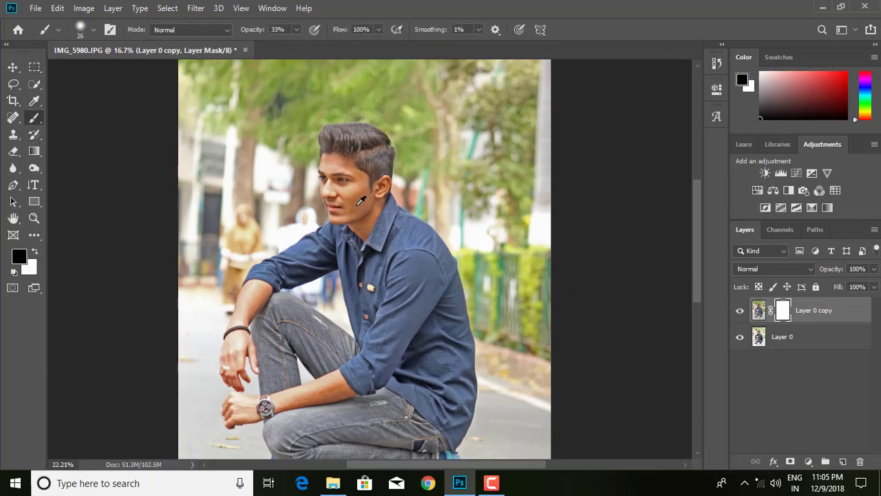
pyautogui.scroll(3, 358, 204)
pyautogui.rightClick(438, 229)
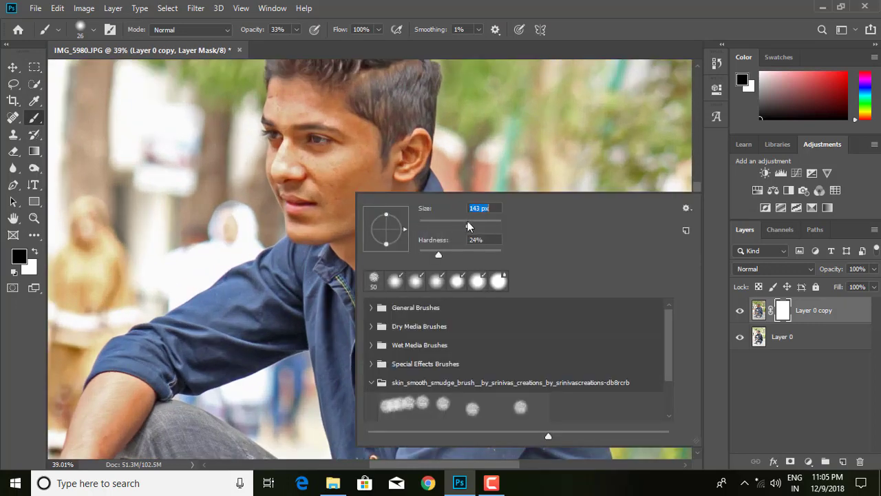
pyautogui.moveTo(468, 226); pyautogui.dragTo(461, 224)
pyautogui.press('Return')
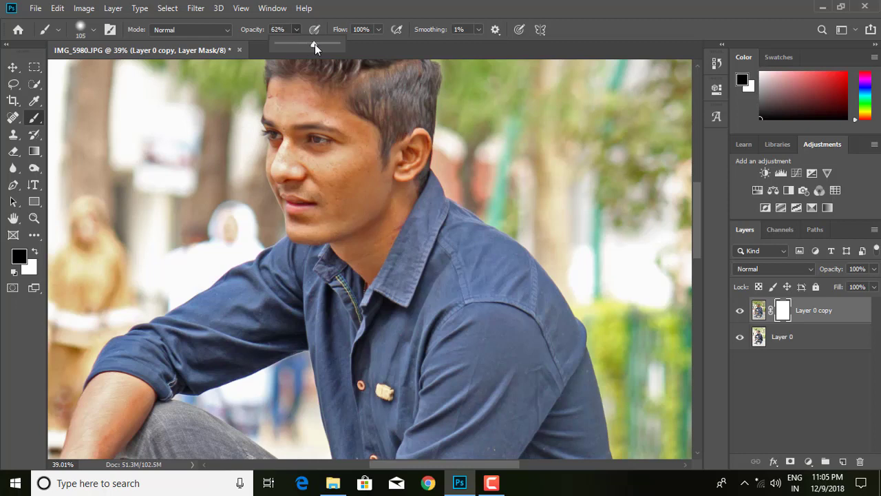
pyautogui.moveTo(315, 44); pyautogui.dragTo(315, 44)
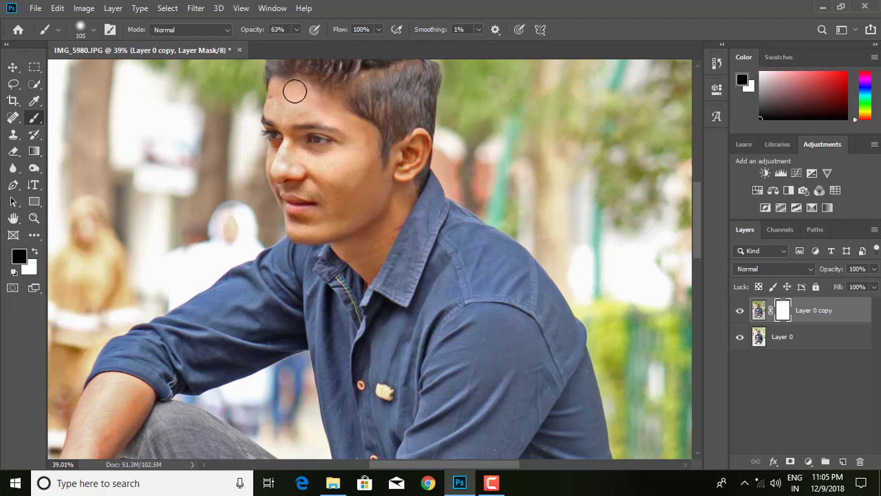
# Paint the forehead out of the mask in black, redoing the stroke from the Edit menu
pyautogui.moveTo(294, 91)
pyautogui.mouseDown()
pyautogui.moveTo(365, 138)
pyautogui.moveTo(364, 191)
pyautogui.moveTo(379, 192)
pyautogui.moveTo(313, 222)
pyautogui.mouseUp()
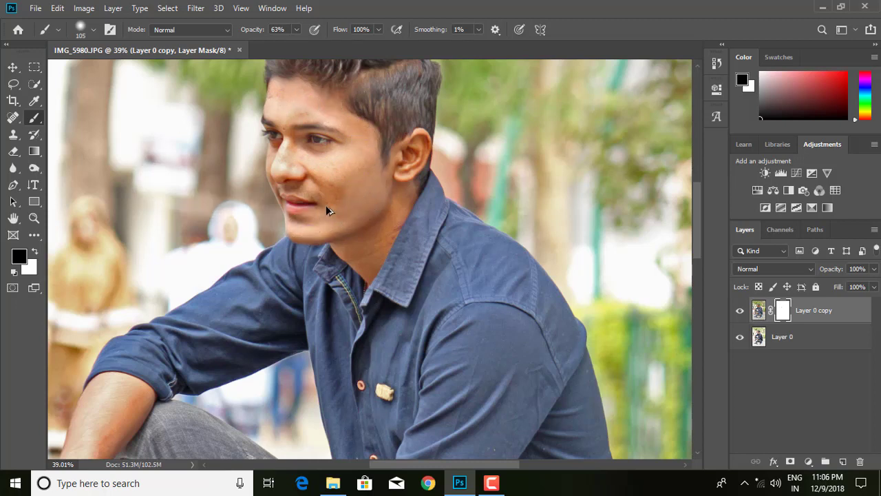
pyautogui.click(57, 9)
pyautogui.click(102, 32)
pyautogui.click(35, 252)
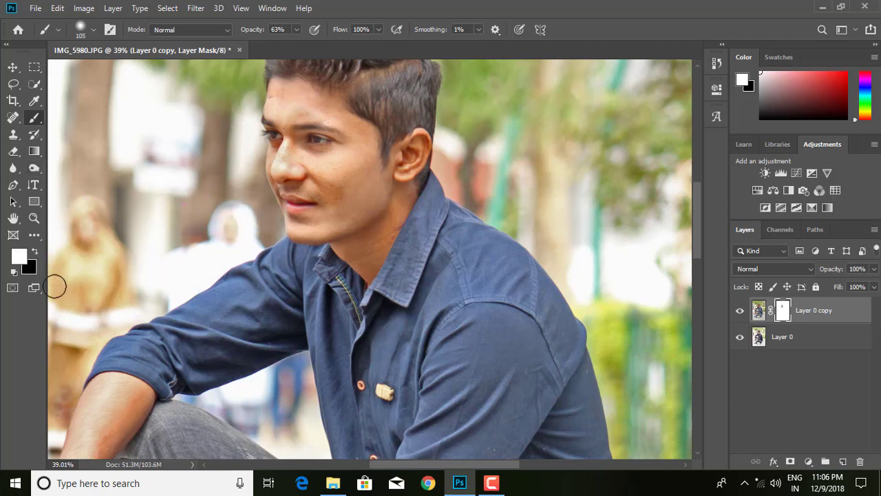
pyautogui.press('x')
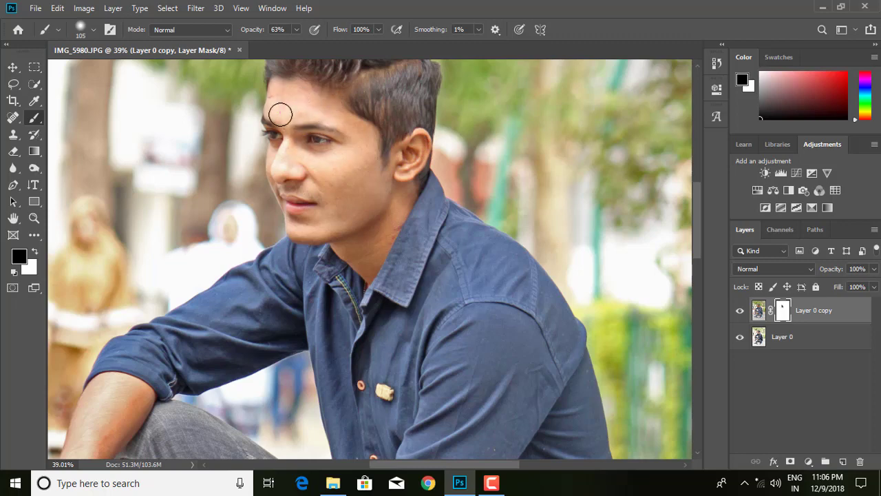
# Enlarge the brush to cover the larger skin areas on the mask
pyautogui.scroll(-3, 296, 133)
pyautogui.scroll(-1, 296, 132)
pyautogui.scroll(-3, 296, 132)
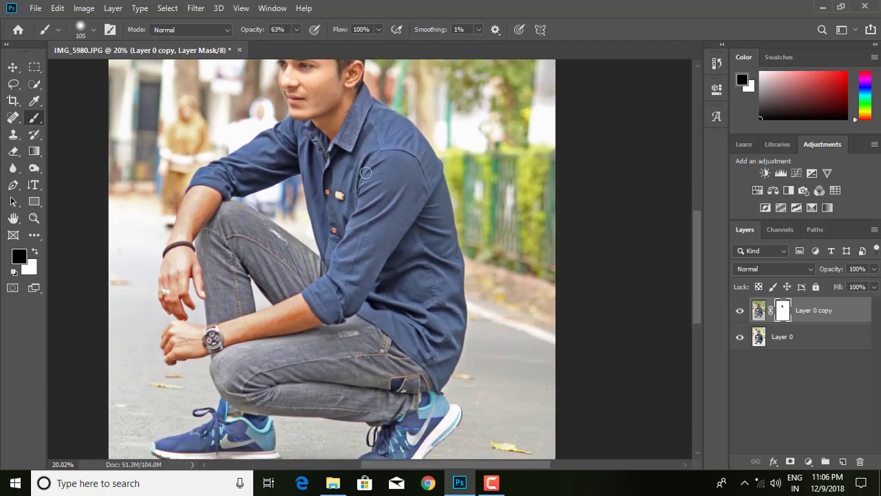
pyautogui.rightClick(286, 217)
pyautogui.moveTo(395, 247); pyautogui.dragTo(405, 252)
pyautogui.press('Return')
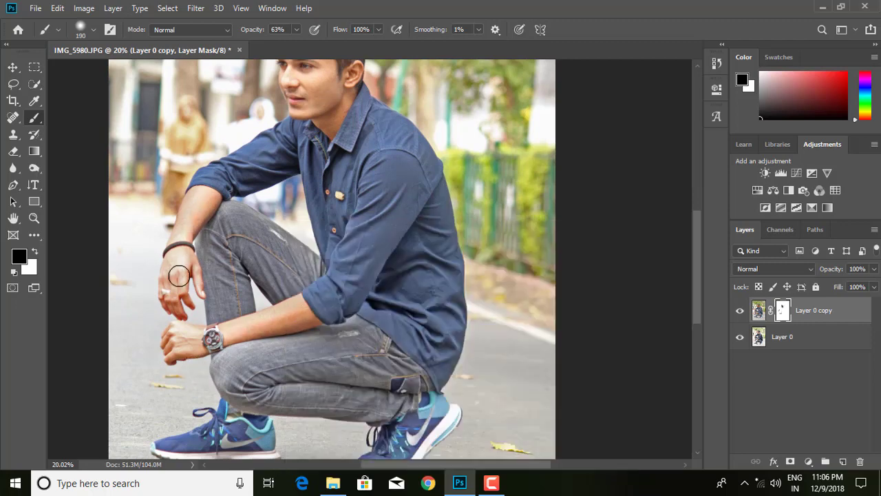
# Toggle Layer 0 copy's visibility to compare the masked skin with the original
pyautogui.scroll(-1, 230, 231)
pyautogui.scroll(1, 325, 160)
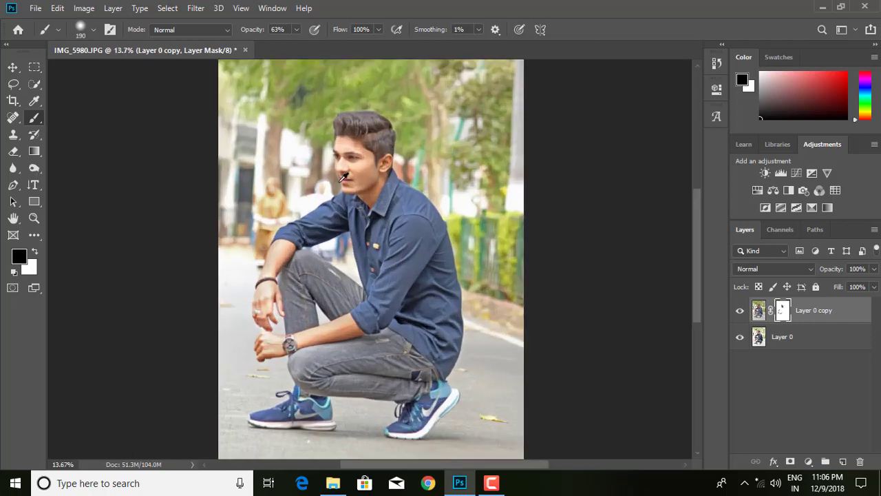
pyautogui.scroll(3, 348, 160)
pyautogui.scroll(-2, 456, 140)
pyautogui.scroll(-2, 418, 160)
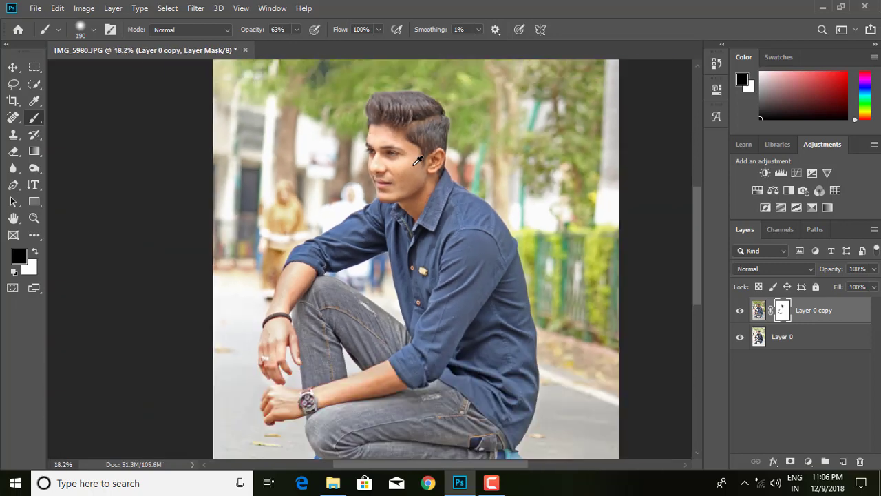
pyautogui.click(741, 314)
pyautogui.scroll(-1, 407, 214)
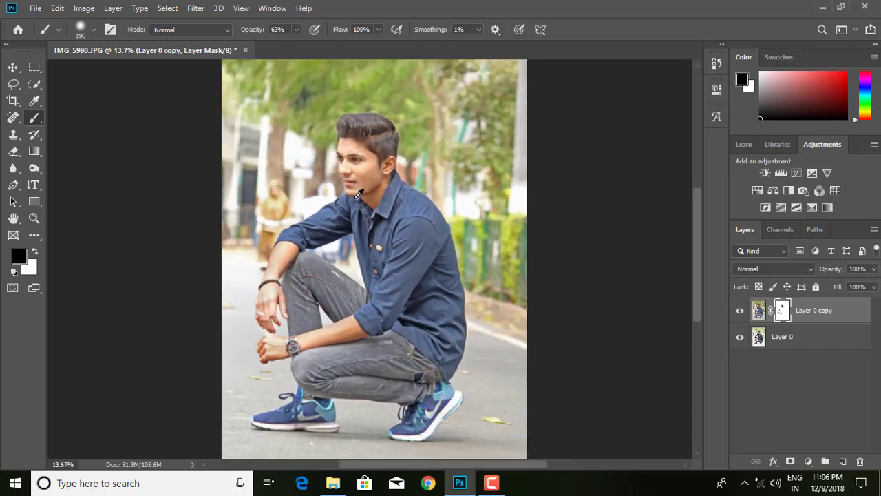
pyautogui.scroll(1, 428, 220)
# Apply the layer mask permanently to Layer 0 copy
pyautogui.rightClick(784, 314)
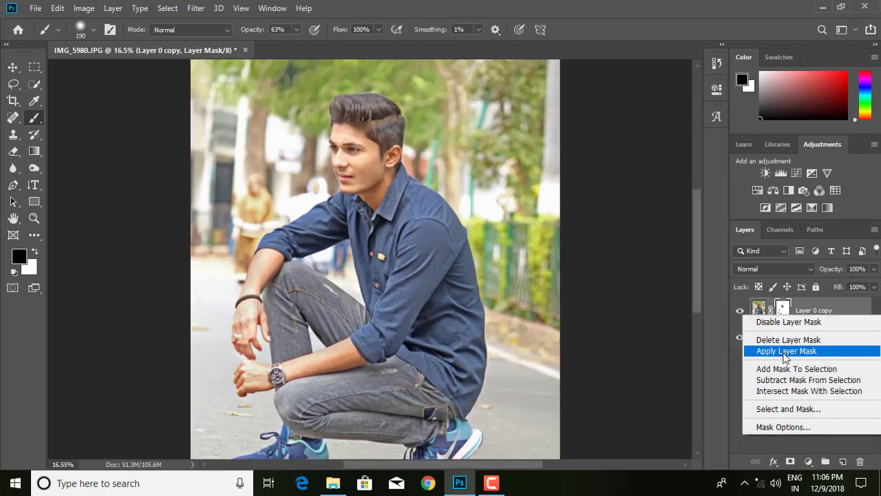
pyautogui.click(787, 350)
pyautogui.scroll(-2, 315, 182)
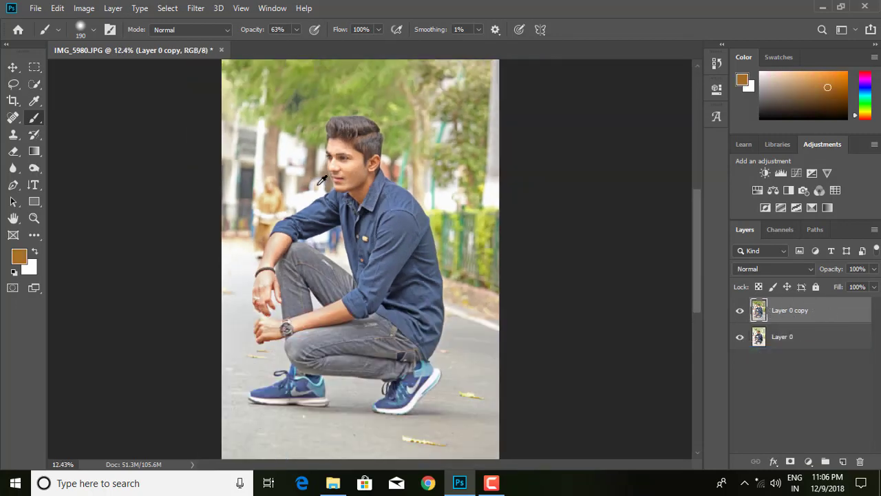
pyautogui.scroll(1, 476, 235)
# Merge the visible layers into one and duplicate it with Ctrl+J
pyautogui.rightClick(803, 327)
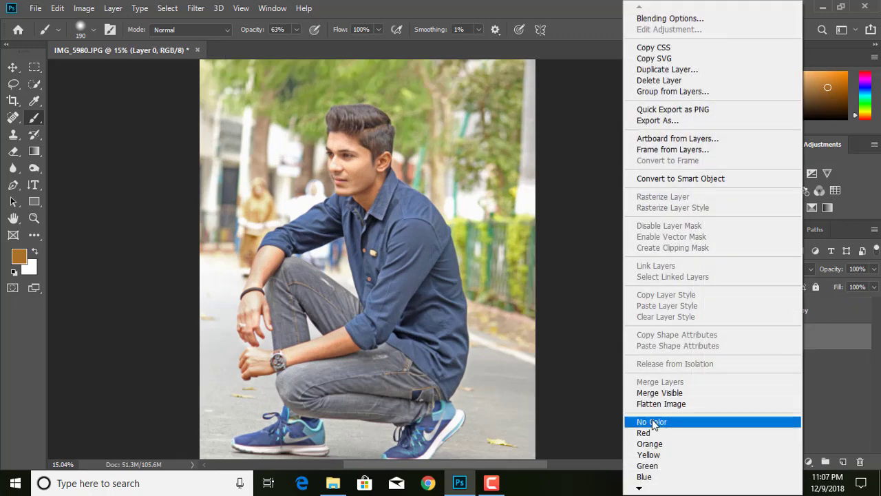
pyautogui.click(785, 393)
pyautogui.hotkey('ctrl', 'j')
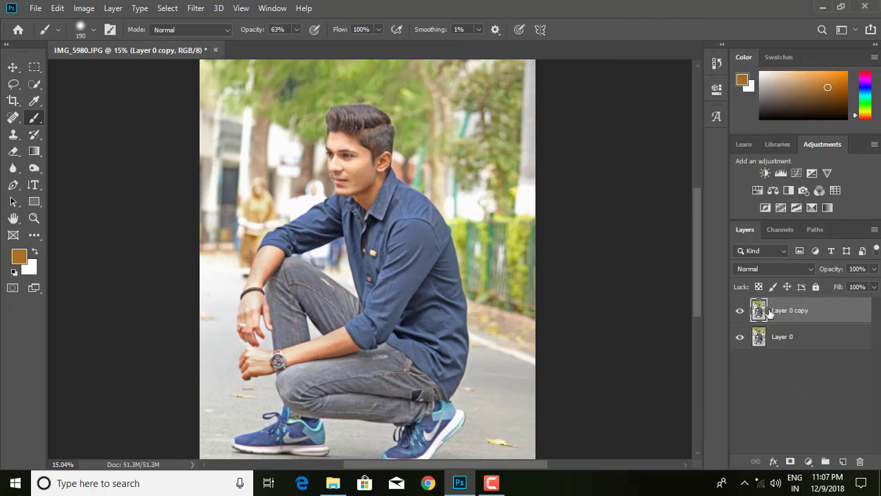
pyautogui.click(38, 88)
# Zoom in and quick-select the man's head and face with a 111 px brush
pyautogui.hotkey('ctrl', '+')
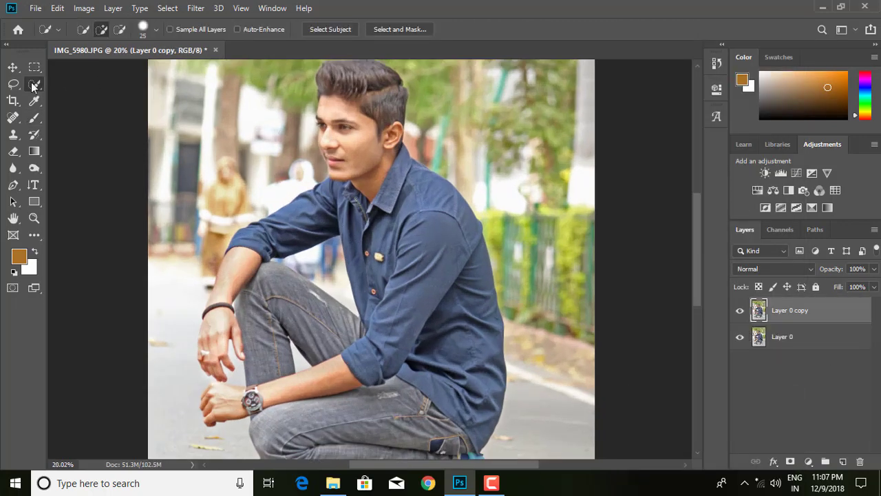
pyautogui.click(156, 29)
pyautogui.moveTo(107, 67); pyautogui.dragTo(162, 69)
pyautogui.click(355, 90)
pyautogui.moveTo(351, 97)
pyautogui.mouseDown()
pyautogui.moveTo(333, 127)
pyautogui.moveTo(336, 194)
pyautogui.moveTo(240, 256)
pyautogui.mouseUp()
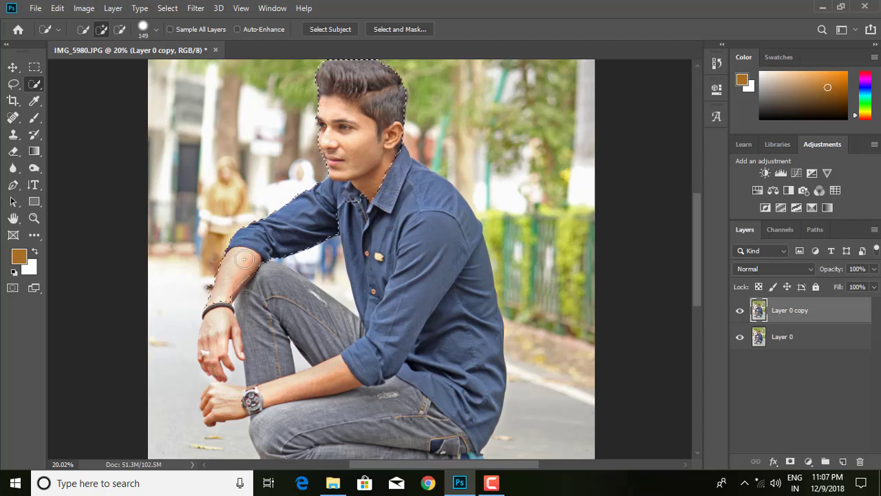
pyautogui.scroll(-1, 240, 256)
pyautogui.scroll(-1, 227, 250)
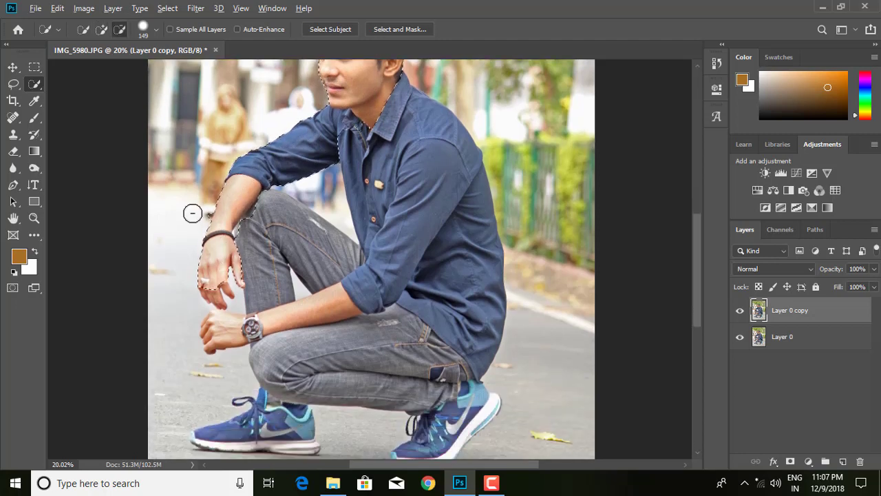
# Extend the selection over the leg, forearm, shirt, jeans, shoe sole and ground around the feet
pyautogui.moveTo(269, 209)
pyautogui.mouseDown()
pyautogui.moveTo(309, 232)
pyautogui.moveTo(393, 212)
pyautogui.mouseUp()
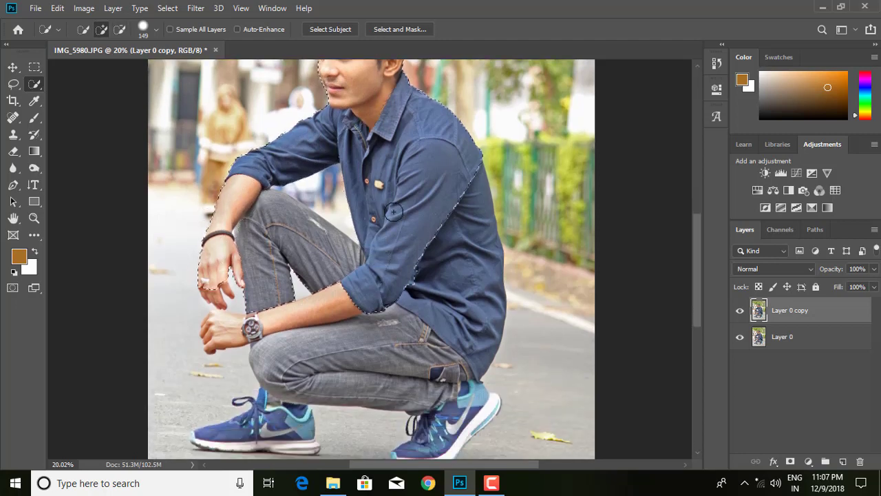
pyautogui.moveTo(460, 193)
pyautogui.mouseDown()
pyautogui.moveTo(476, 300)
pyautogui.moveTo(458, 369)
pyautogui.moveTo(365, 364)
pyautogui.moveTo(331, 303)
pyautogui.mouseUp()
pyautogui.moveTo(276, 414); pyautogui.dragTo(249, 427)
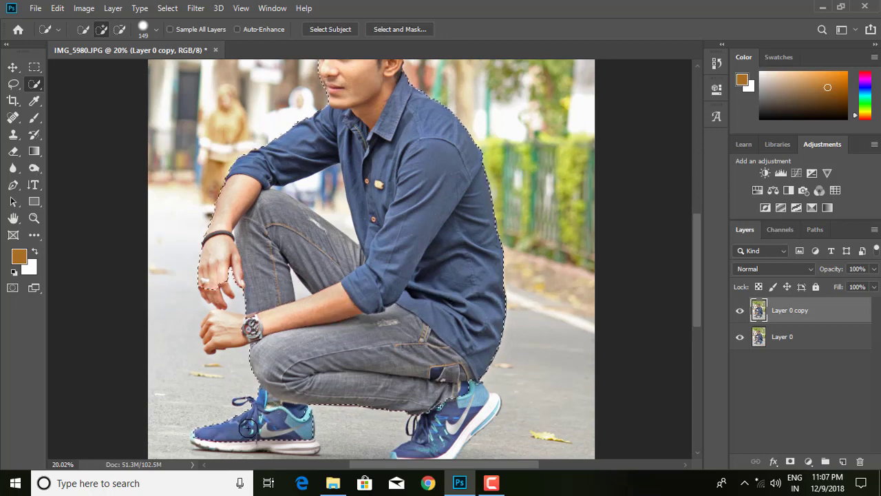
pyautogui.scroll(-3, 267, 391)
pyautogui.moveTo(200, 348)
pyautogui.mouseDown()
pyautogui.moveTo(269, 354)
pyautogui.moveTo(462, 339)
pyautogui.moveTo(454, 348)
pyautogui.mouseUp()
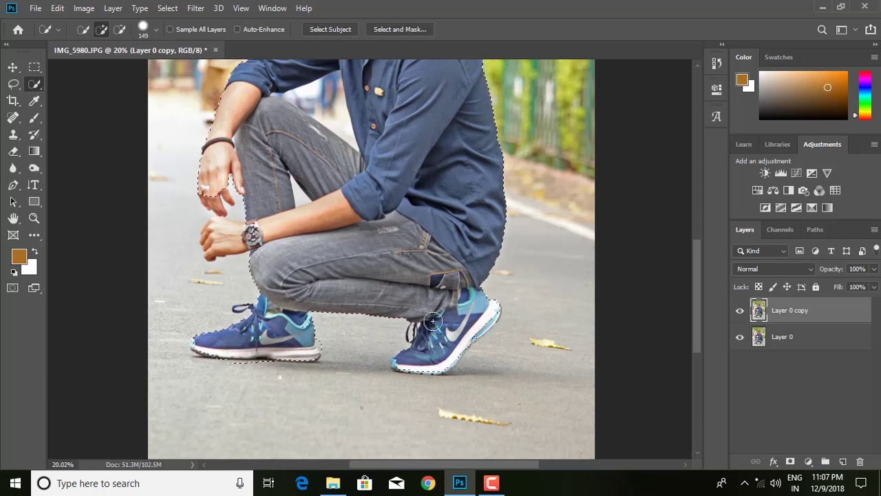
pyautogui.moveTo(136, 342); pyautogui.dragTo(298, 448)
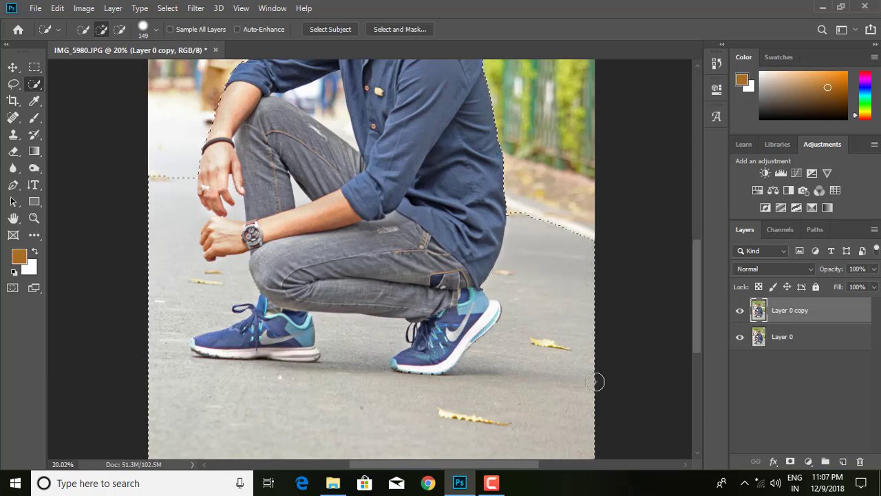
pyautogui.scroll(2, 471, 283)
pyautogui.scroll(1, 252, 184)
pyautogui.scroll(2, 275, 146)
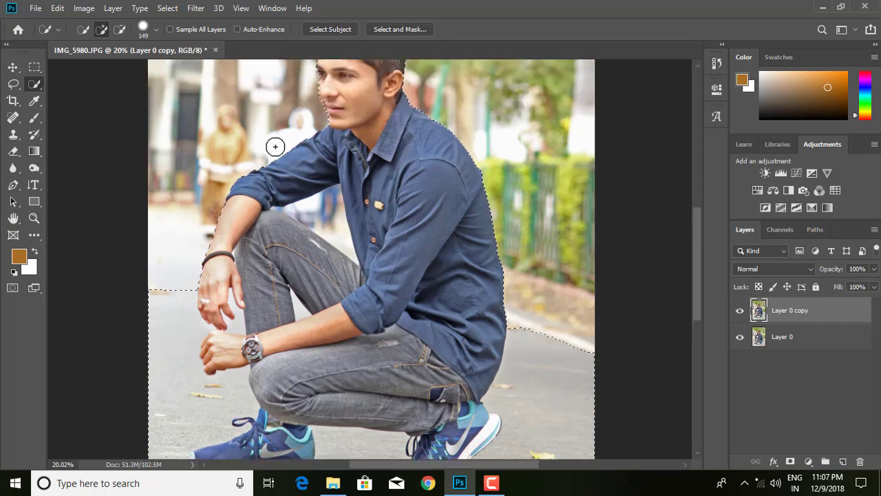
pyautogui.keyDown('alt'); pyautogui.scroll(5, 275, 146); pyautogui.keyUp('alt')
pyautogui.scroll(-1, 173, 187)
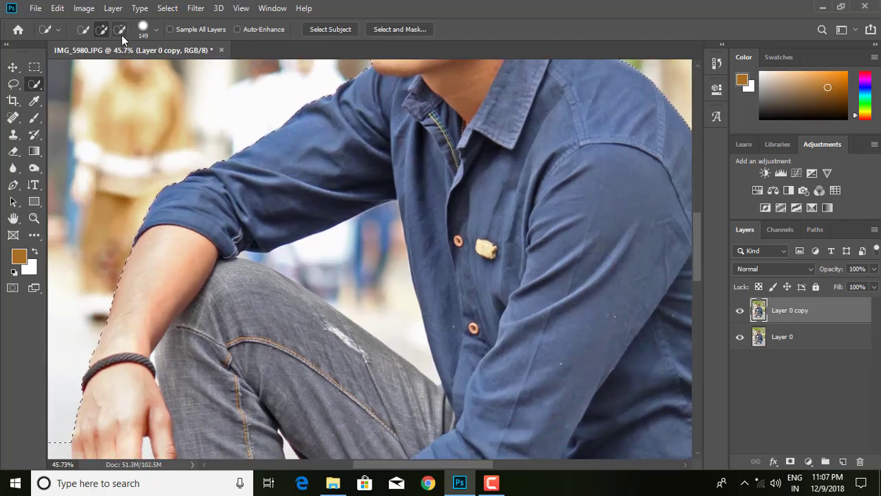
# With a 41 px brush, subtract the arm-shirt gap and elbow edge from the selection
pyautogui.click(157, 30)
pyautogui.moveTo(138, 64); pyautogui.dragTo(112, 64)
pyautogui.moveTo(388, 289)
pyautogui.mouseDown()
pyautogui.moveTo(334, 291)
pyautogui.moveTo(246, 255)
pyautogui.mouseUp()
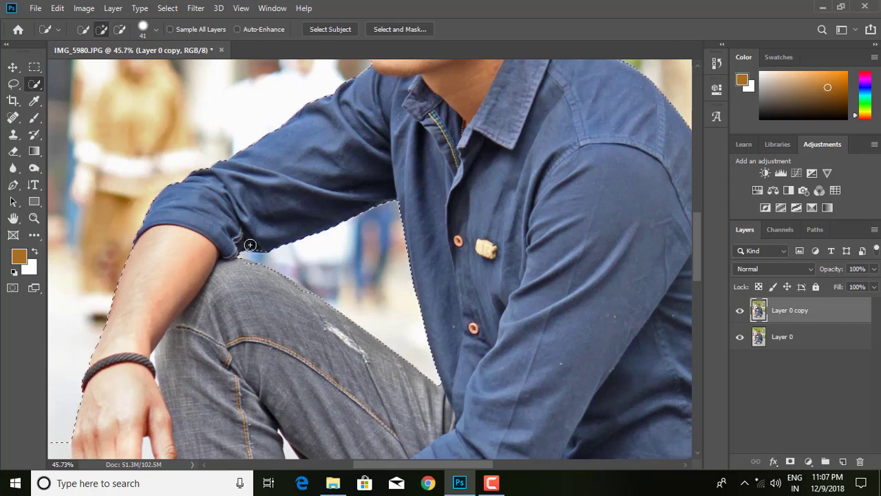
pyautogui.click(244, 262)
pyautogui.scroll(-1, 324, 286)
pyautogui.scroll(-2, 310, 173)
pyautogui.scroll(1, 300, 98)
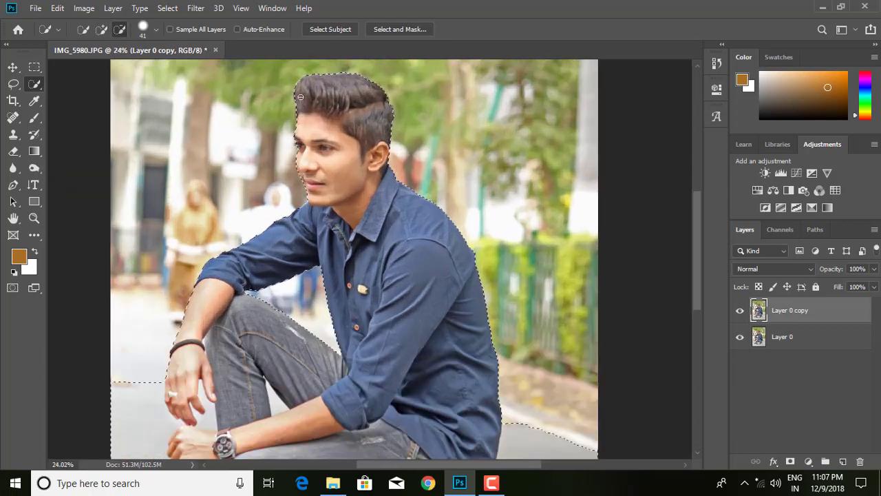
pyautogui.scroll(2, 301, 97)
pyautogui.scroll(1, 300, 97)
pyautogui.scroll(-2, 300, 97)
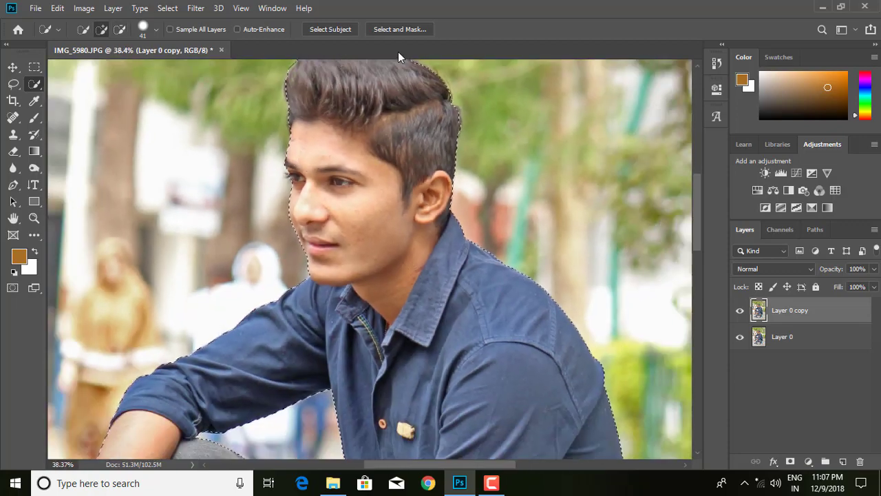
pyautogui.click(405, 32)
pyautogui.scroll(2, 281, 187)
pyautogui.scroll(1, 248, 152)
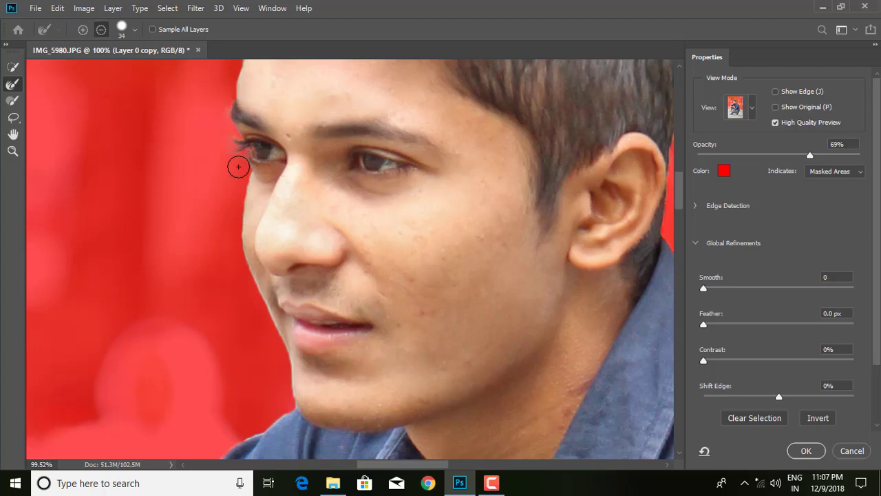
# In Select and Mask, set Smooth 12, Feather 3.0 px and Contrast 6%, then confirm
pyautogui.scroll(-2, 237, 101)
pyautogui.scroll(-1, 238, 104)
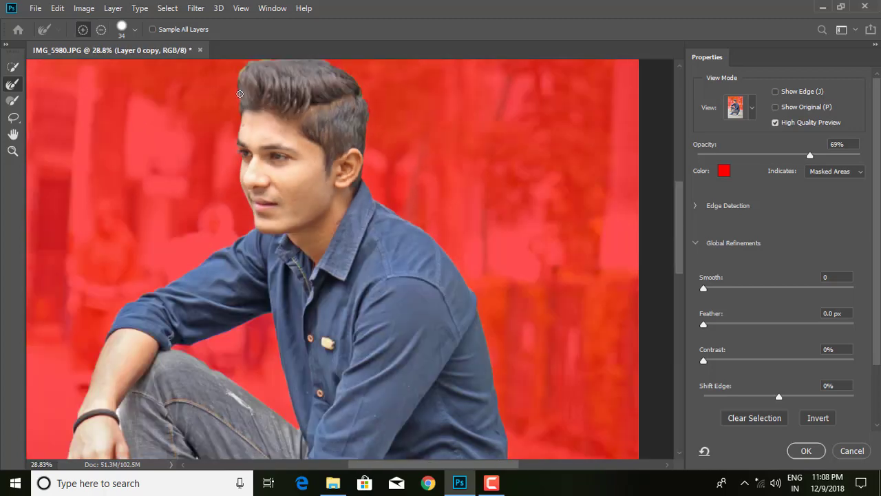
pyautogui.scroll(2, 262, 83)
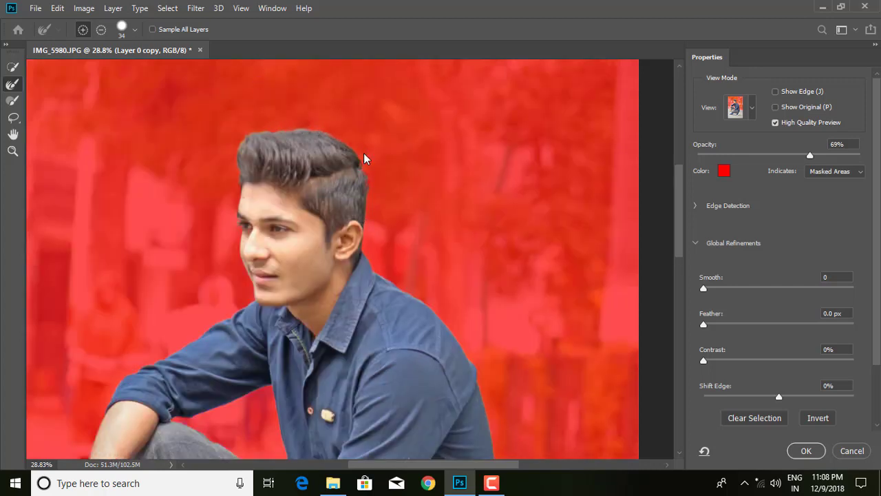
pyautogui.scroll(-2, 365, 158)
pyautogui.scroll(1, 418, 281)
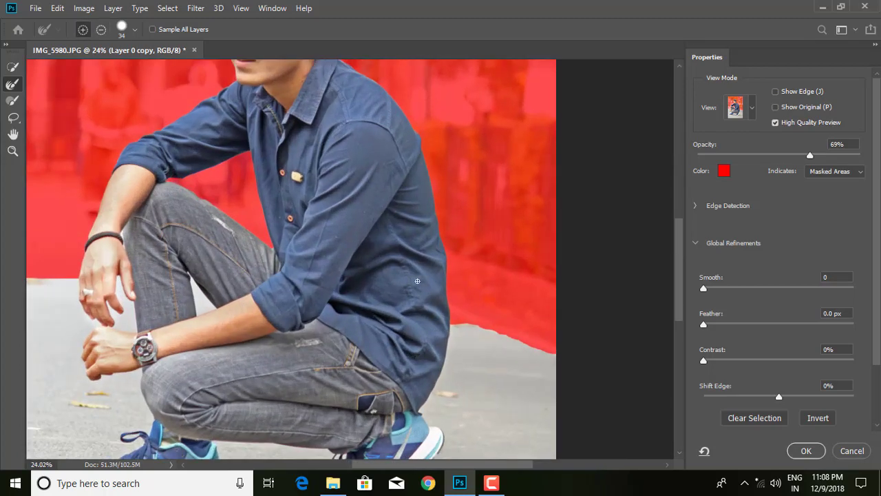
pyautogui.scroll(-1, 128, 205)
pyautogui.scroll(-1, 128, 205)
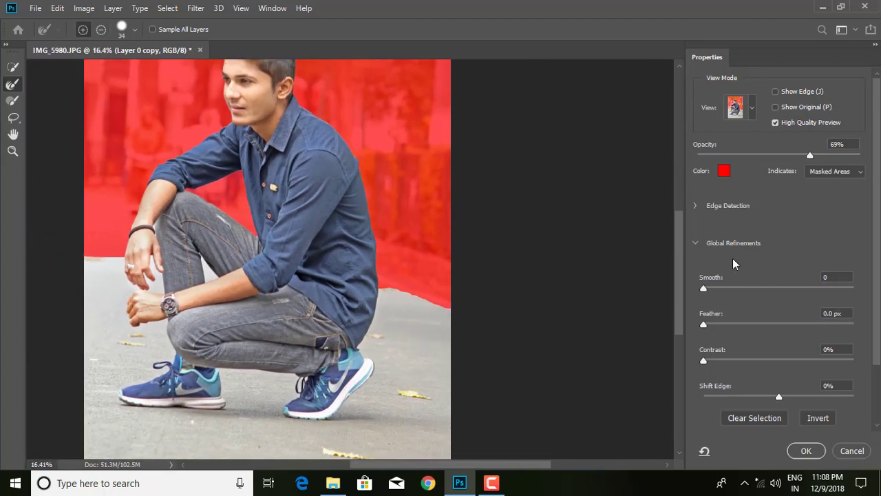
pyautogui.moveTo(704, 330); pyautogui.dragTo(715, 331)
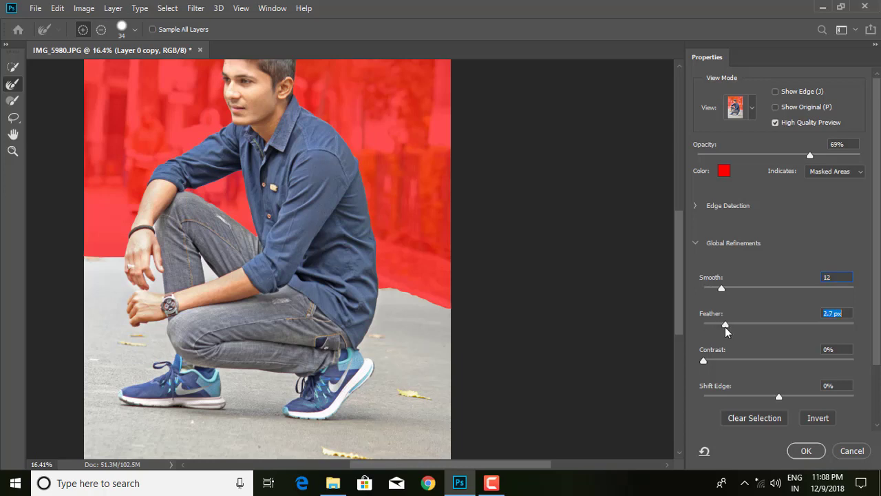
pyautogui.moveTo(704, 362); pyautogui.dragTo(725, 362)
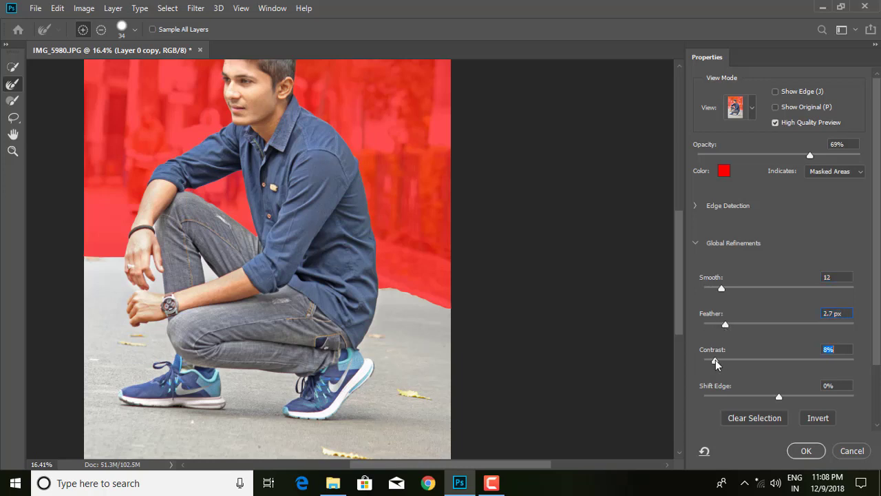
pyautogui.click(725, 324)
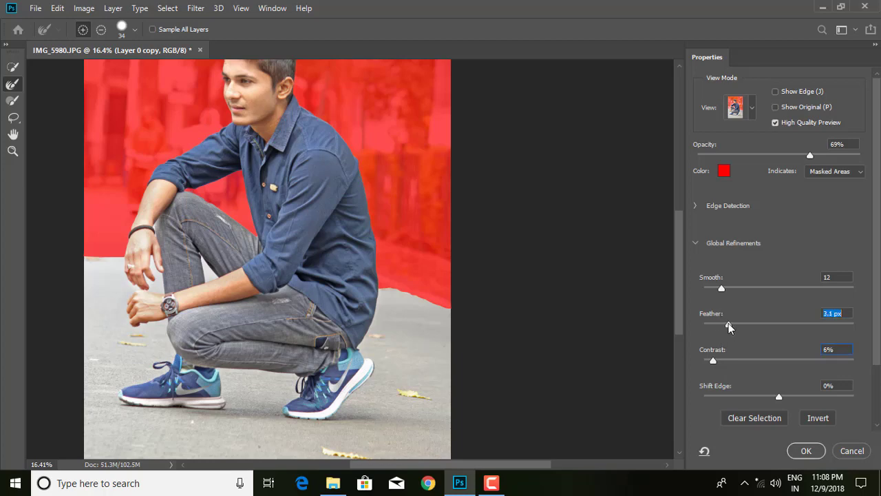
pyautogui.click(805, 452)
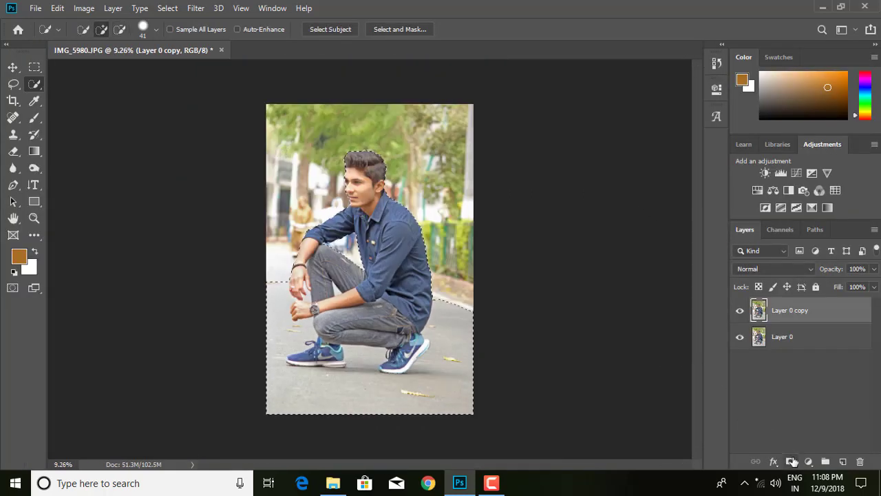
# Copy the selected man onto a new Layer 1 and hide the original Layer 0
pyautogui.scroll(3, 360, 199)
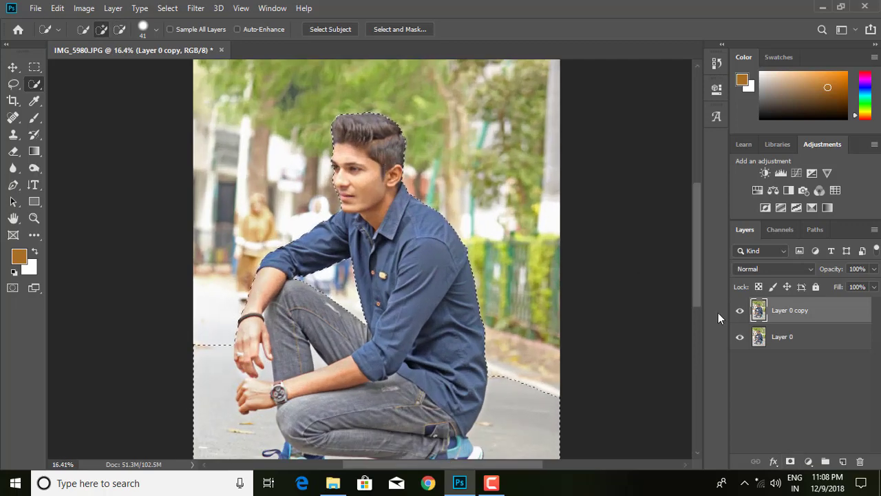
pyautogui.hotkey('ctrl', 'j')
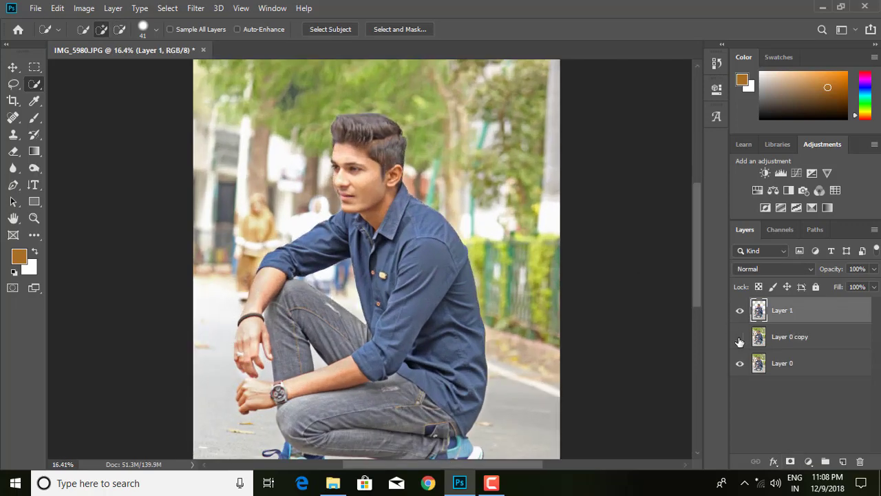
pyautogui.click(740, 365)
pyautogui.scroll(-3, 314, 172)
pyautogui.scroll(3, 379, 184)
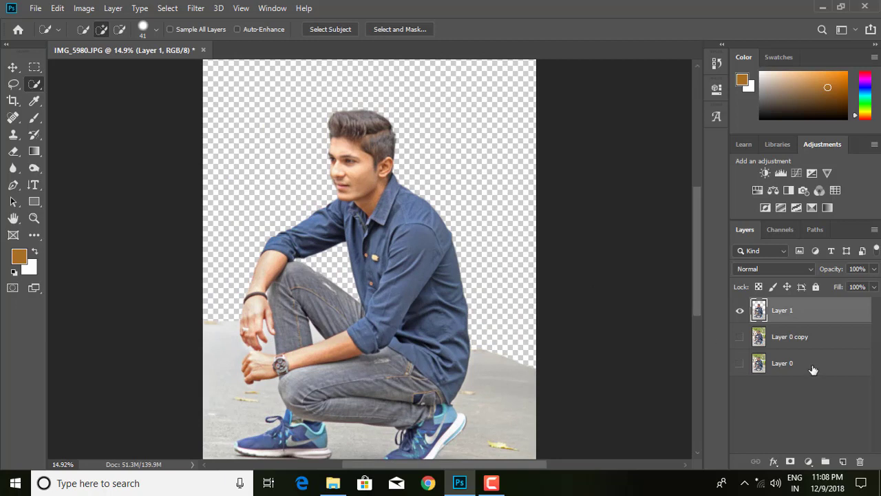
pyautogui.click(740, 337)
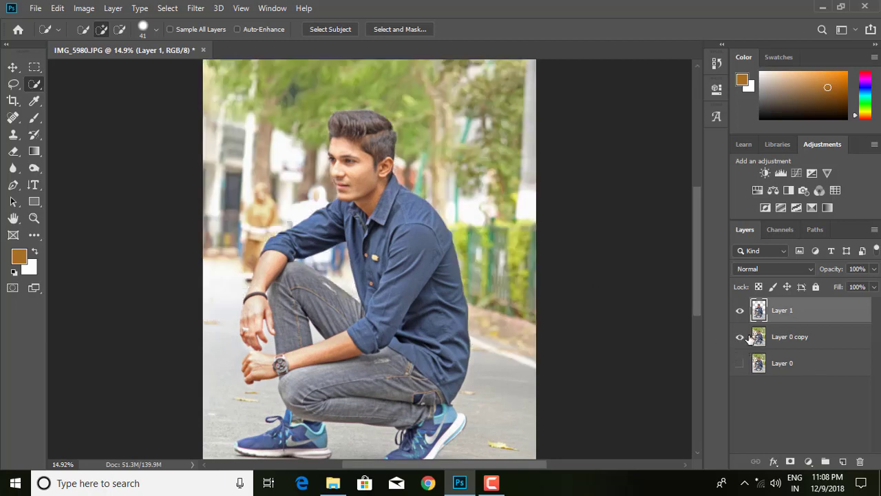
# Activate Layer 0 copy, load Layer 1's outline as a selection, and hide Layer 1
pyautogui.click(756, 337)
pyautogui.keyDown('ctrl'); pyautogui.click(757, 337); pyautogui.keyUp('ctrl')
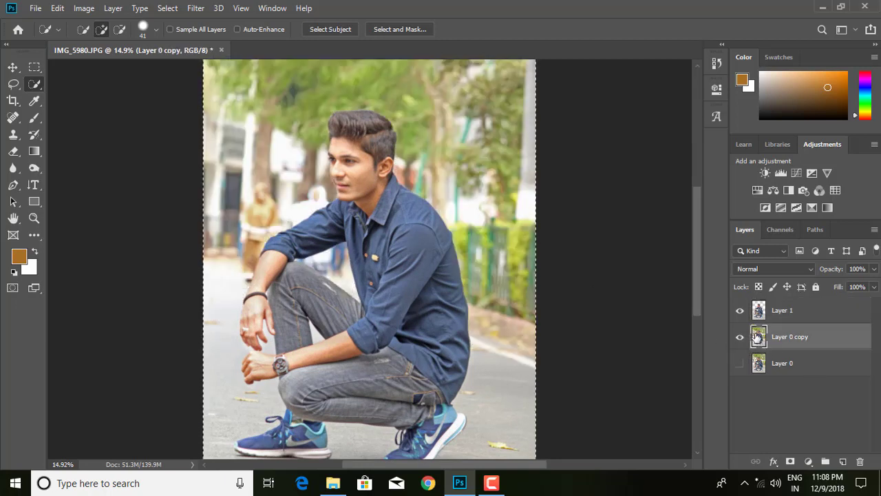
pyautogui.click(761, 313)
pyautogui.click(785, 338)
pyautogui.keyDown('ctrl'); pyautogui.click(758, 310); pyautogui.keyUp('ctrl')
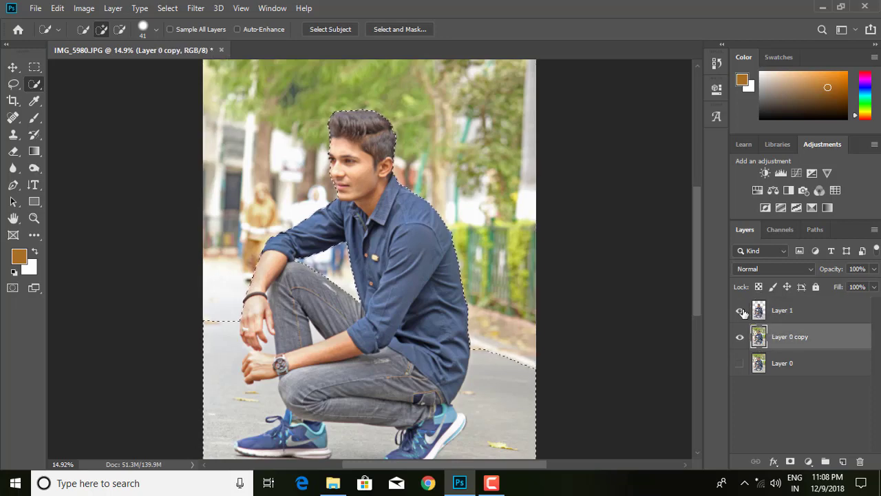
# Fill the man's selection on Layer 0 copy with Content-Aware contents
pyautogui.rightClick(282, 221)
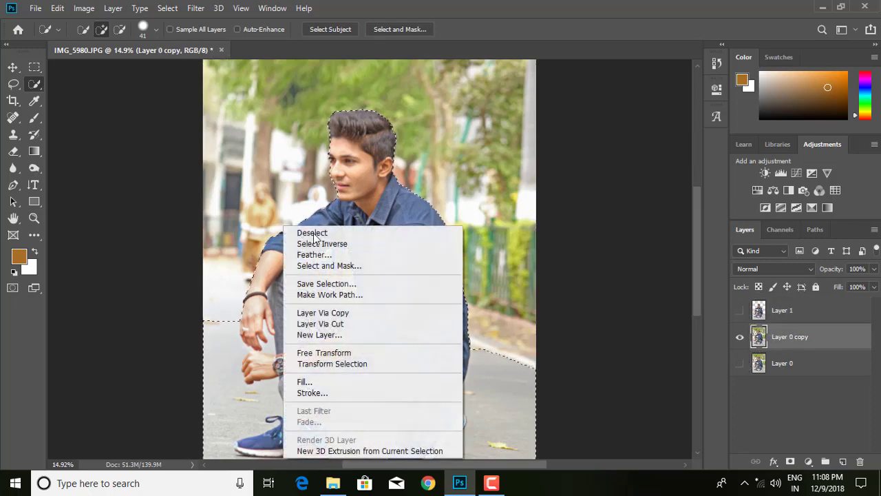
pyautogui.click(337, 380)
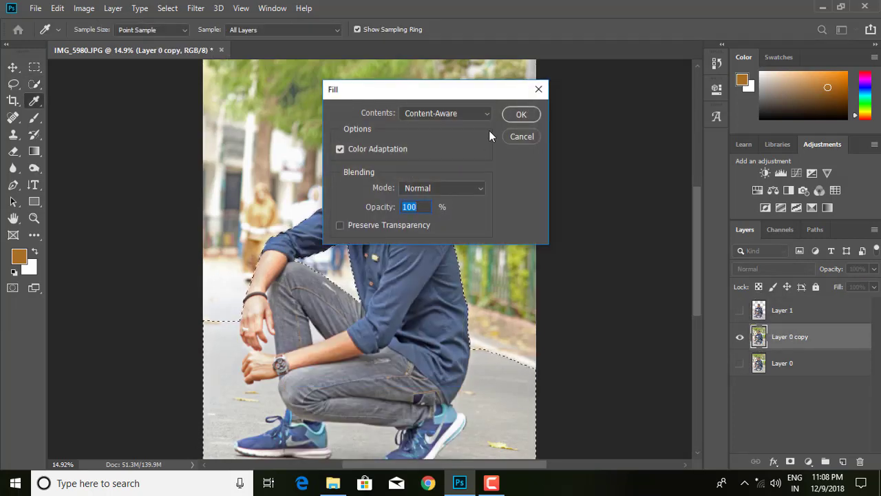
pyautogui.click(522, 114)
pyautogui.press('w')
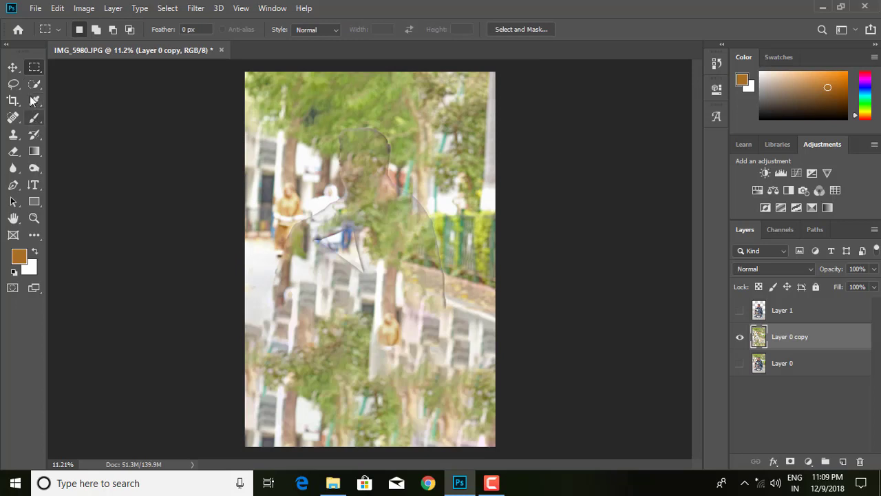
# Heal the man's leftover outline on Layer 0 copy with a 317 px spot healing brush
pyautogui.click(12, 118)
pyautogui.rightClick(428, 195)
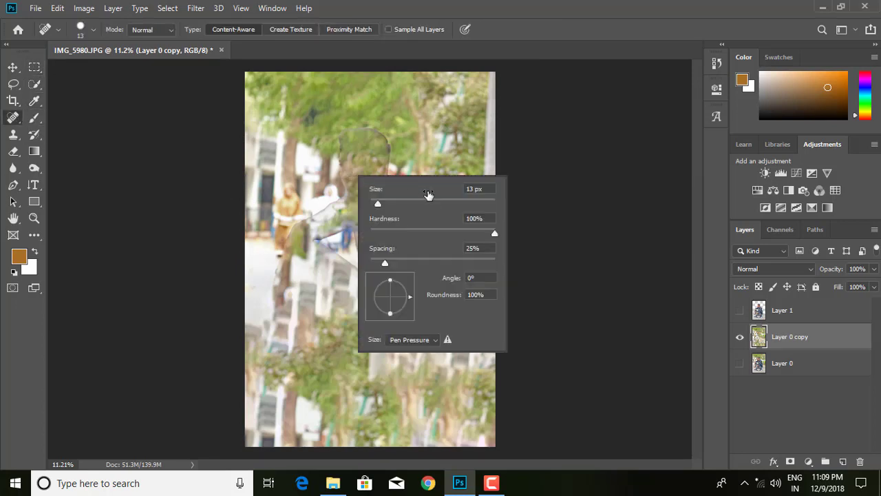
pyautogui.click(434, 202)
pyautogui.click(473, 203)
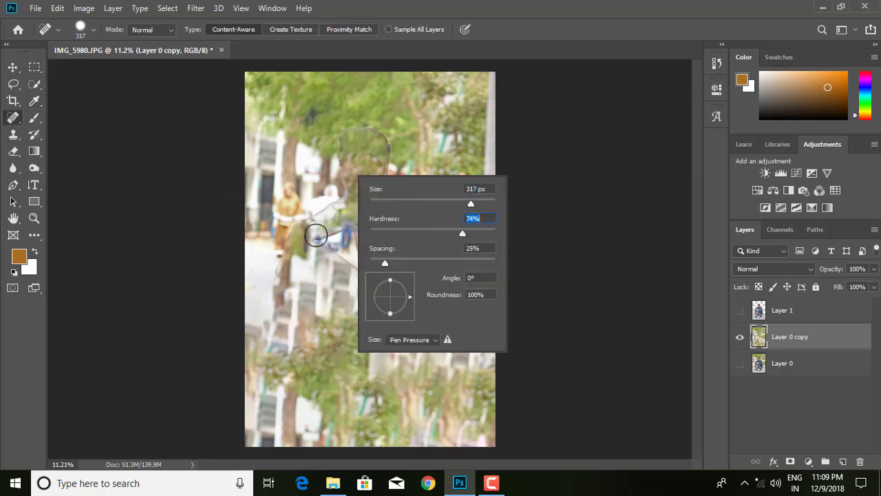
pyautogui.moveTo(270, 296)
pyautogui.mouseDown()
pyautogui.moveTo(341, 161)
pyautogui.moveTo(384, 169)
pyautogui.moveTo(445, 291)
pyautogui.moveTo(448, 334)
pyautogui.mouseUp()
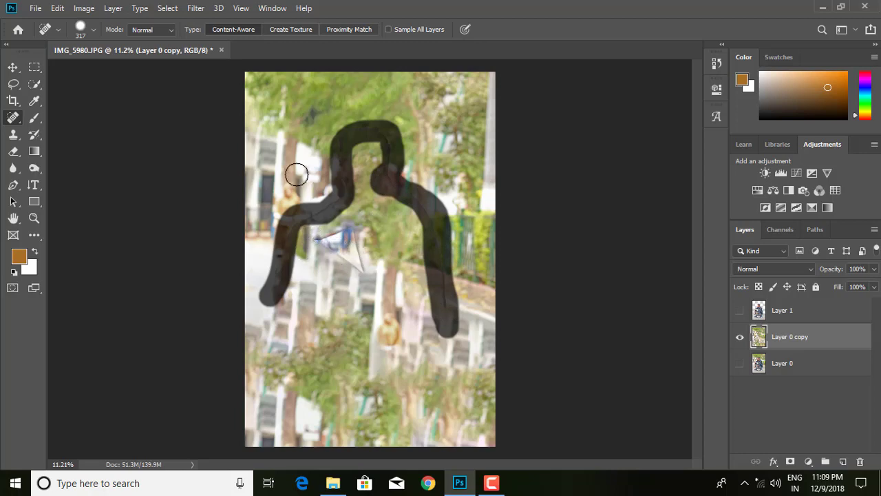
pyautogui.moveTo(344, 235); pyautogui.dragTo(343, 243)
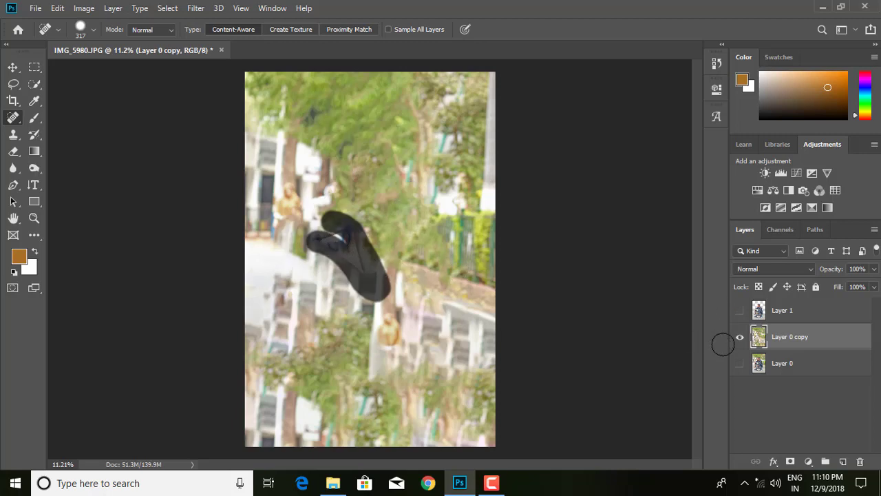
pyautogui.click(195, 8)
# In Camera Raw, set Highlights to -100 and raise Clarity, Blacks, Dehaze and Vibrance
pyautogui.click(238, 93)
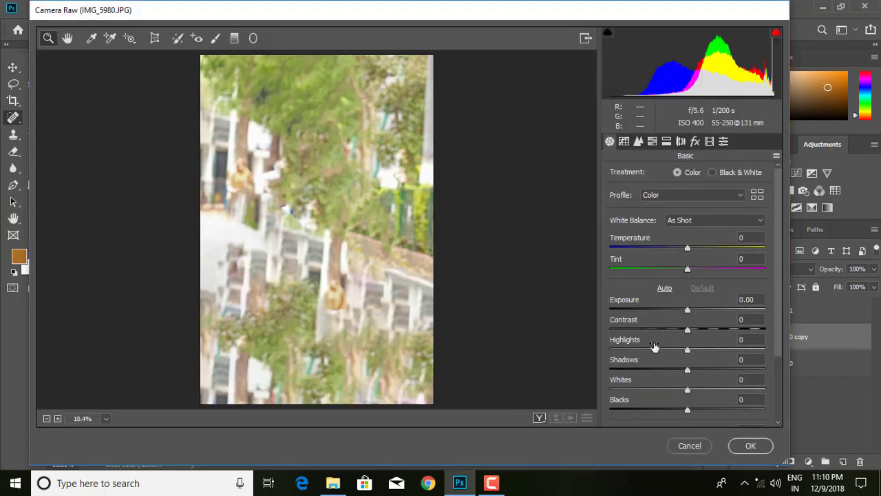
pyautogui.moveTo(683, 350); pyautogui.dragTo(596, 352)
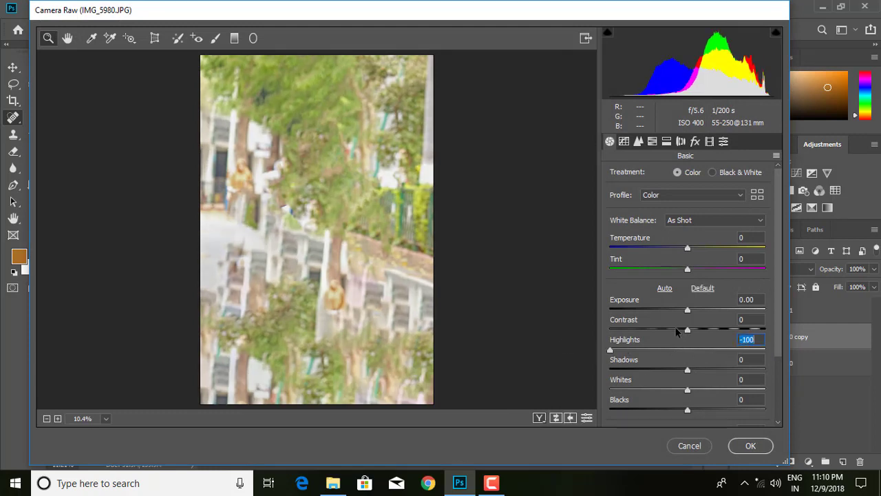
pyautogui.scroll(-3, 688, 379)
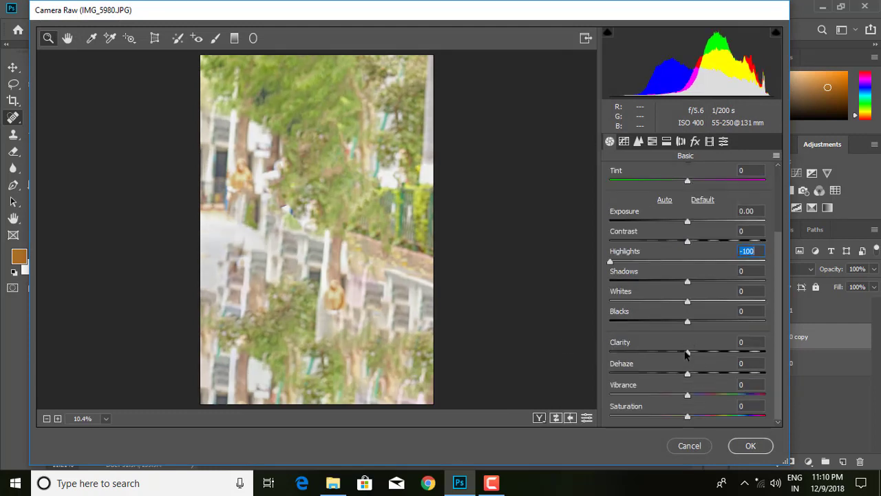
pyautogui.moveTo(687, 353); pyautogui.dragTo(699, 353)
pyautogui.moveTo(688, 321); pyautogui.dragTo(659, 324)
pyautogui.moveTo(687, 373); pyautogui.dragTo(727, 374)
pyautogui.moveTo(687, 395)
pyautogui.mouseDown()
pyautogui.moveTo(722, 397)
pyautogui.moveTo(713, 374)
pyautogui.mouseUp()
# Set Greens saturation +100, Yellows +82, shift yellow, green and orange hues, and apply
pyautogui.click(642, 142)
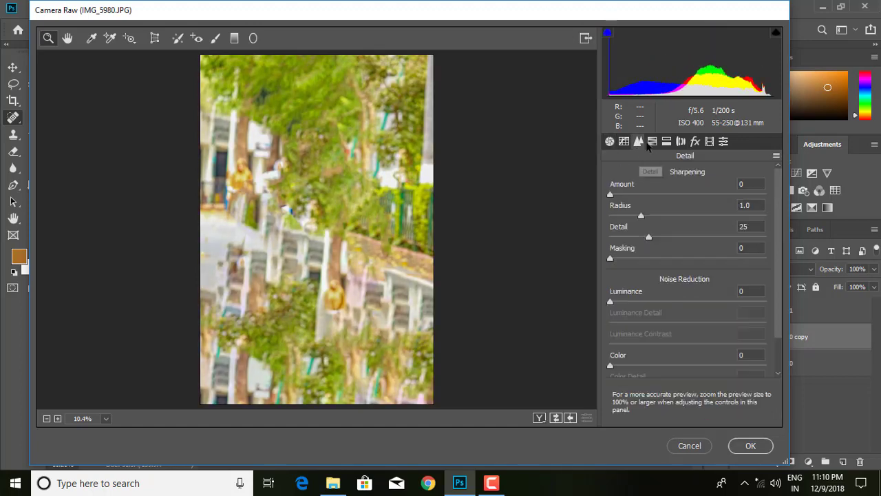
pyautogui.click(662, 176)
pyautogui.moveTo(693, 285); pyautogui.dragTo(792, 287)
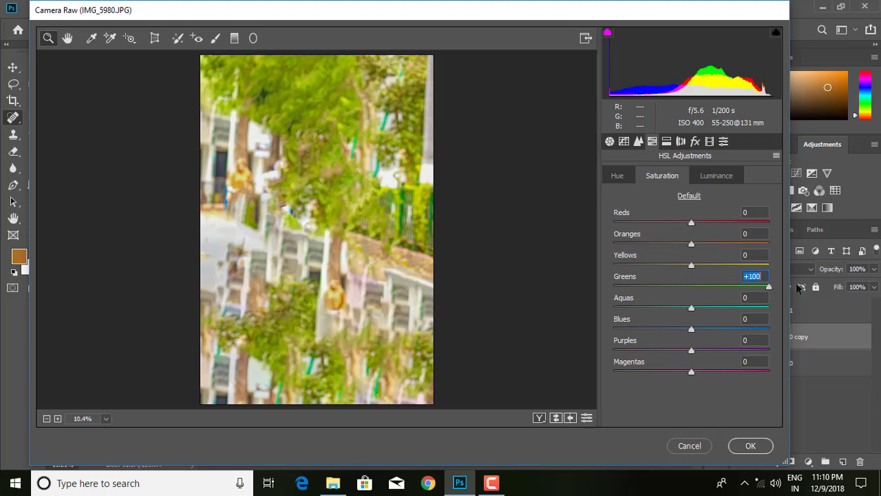
pyautogui.moveTo(692, 265)
pyautogui.mouseDown()
pyautogui.moveTo(754, 266)
pyautogui.moveTo(743, 251)
pyautogui.mouseUp()
pyautogui.click(623, 175)
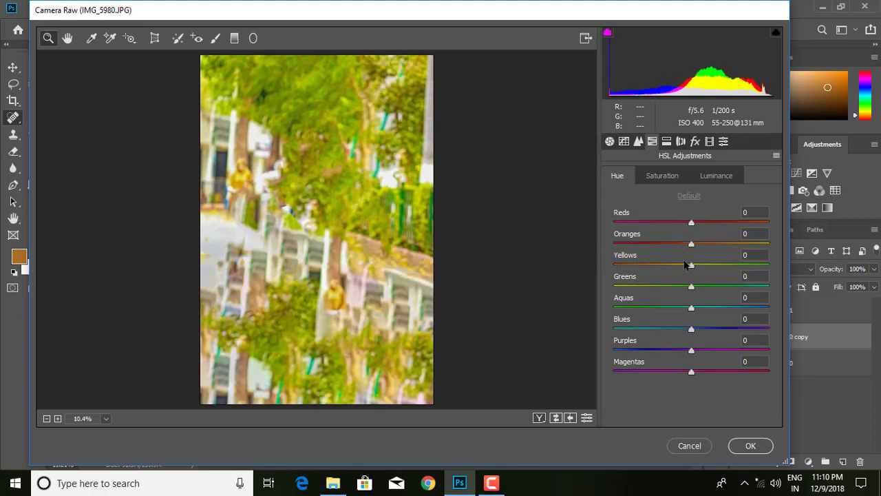
pyautogui.moveTo(692, 266); pyautogui.dragTo(747, 268)
pyautogui.moveTo(692, 287)
pyautogui.mouseDown()
pyautogui.moveTo(750, 292)
pyautogui.moveTo(710, 288)
pyautogui.mouseUp()
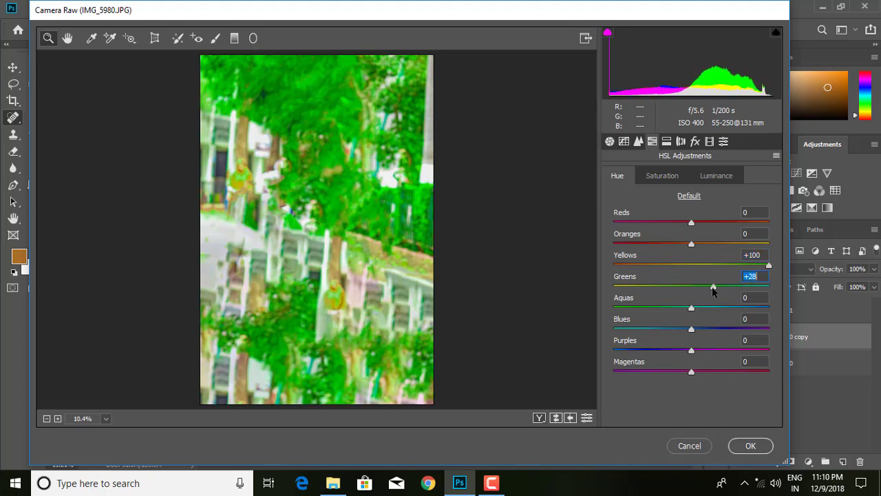
pyautogui.moveTo(768, 266); pyautogui.dragTo(744, 267)
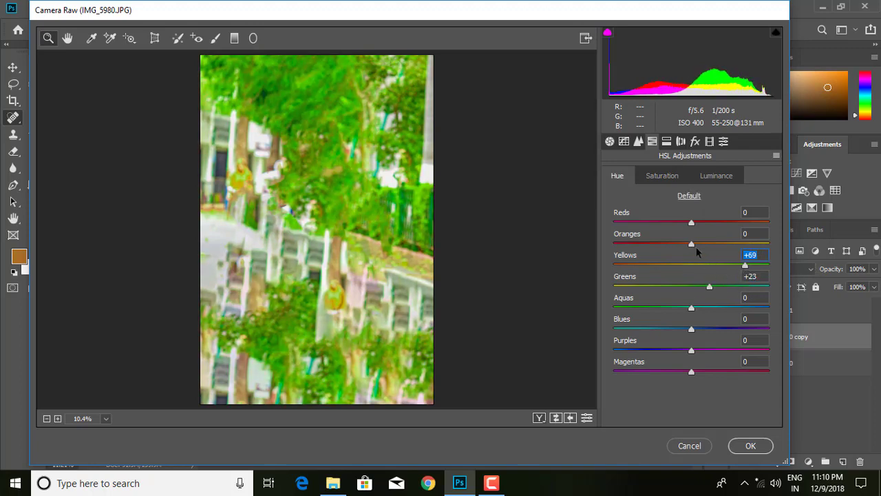
pyautogui.moveTo(692, 243)
pyautogui.mouseDown()
pyautogui.moveTo(717, 245)
pyautogui.moveTo(691, 245)
pyautogui.mouseUp()
pyautogui.click(751, 446)
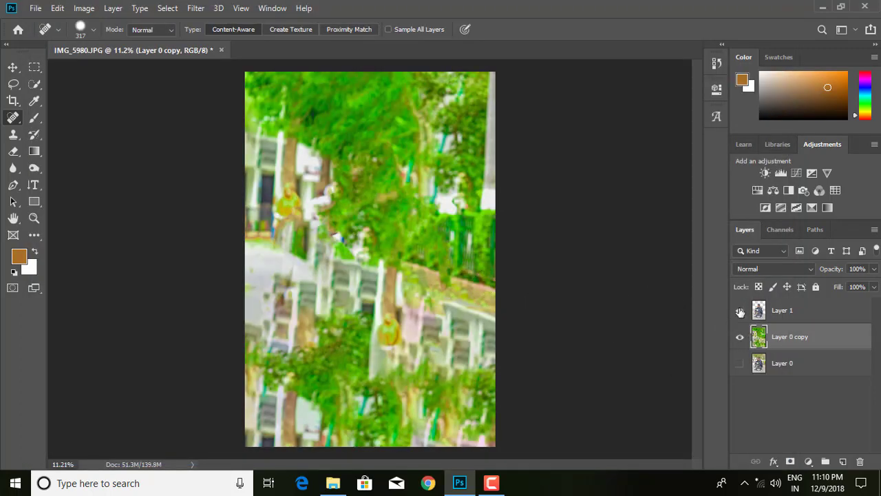
# Show Layer 1 and start a Tilt-Shift blur with the focus band moved down toward the feet
pyautogui.click(741, 312)
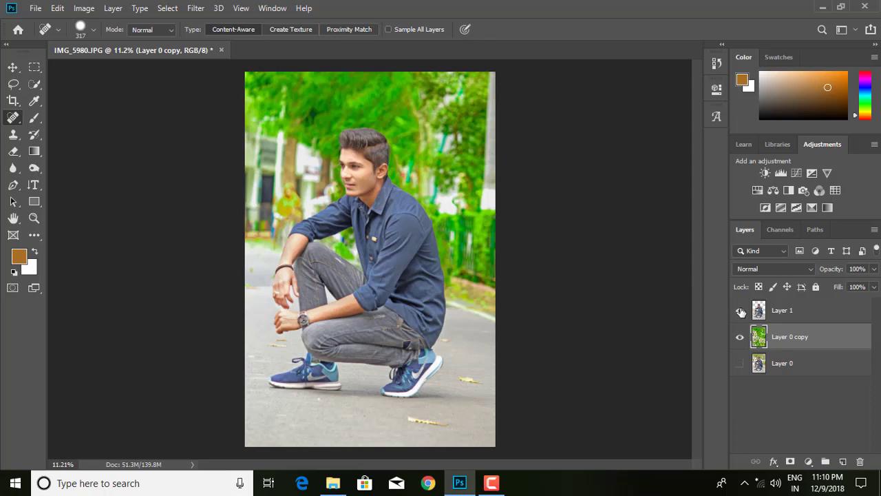
pyautogui.click(740, 311)
pyautogui.click(195, 10)
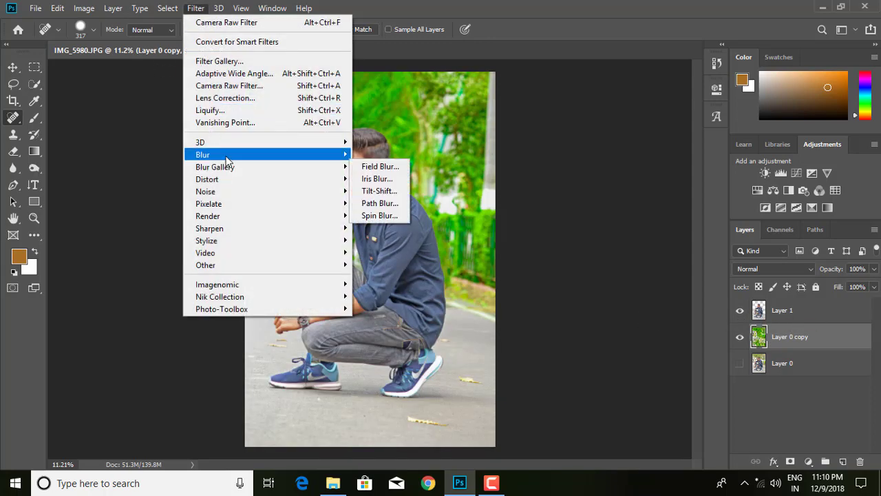
pyautogui.moveTo(215, 167)
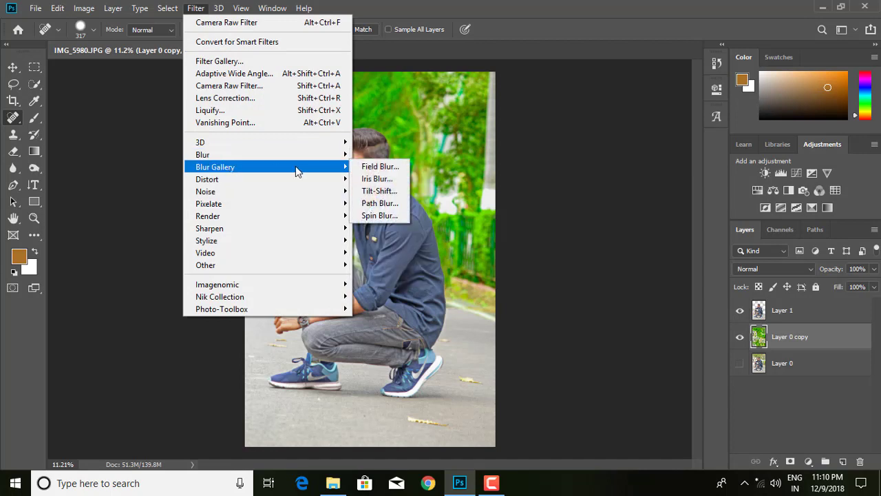
pyautogui.click(379, 192)
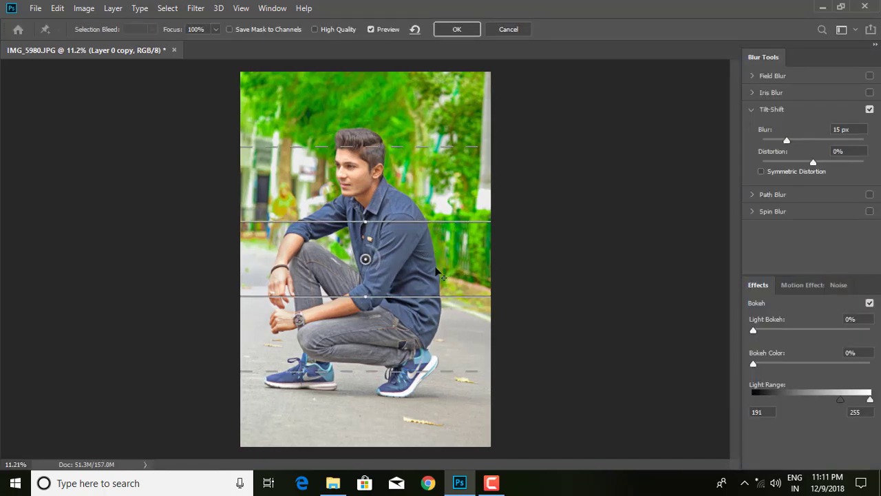
pyautogui.moveTo(365, 259); pyautogui.dragTo(369, 435)
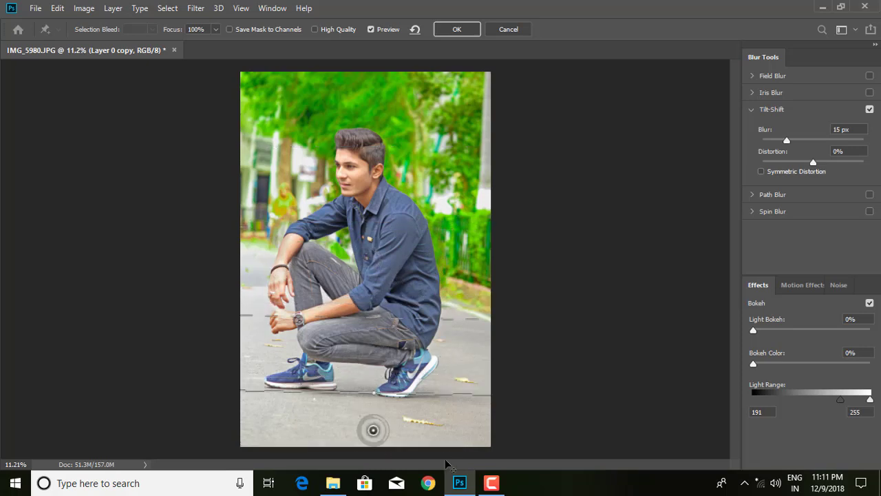
# Set Tilt-Shift to 60 px blur, 8% light bokeh, no bokeh colour, and apply
pyautogui.moveTo(753, 330)
pyautogui.mouseDown()
pyautogui.moveTo(795, 330)
pyautogui.moveTo(779, 330)
pyautogui.mouseUp()
pyautogui.click(796, 362)
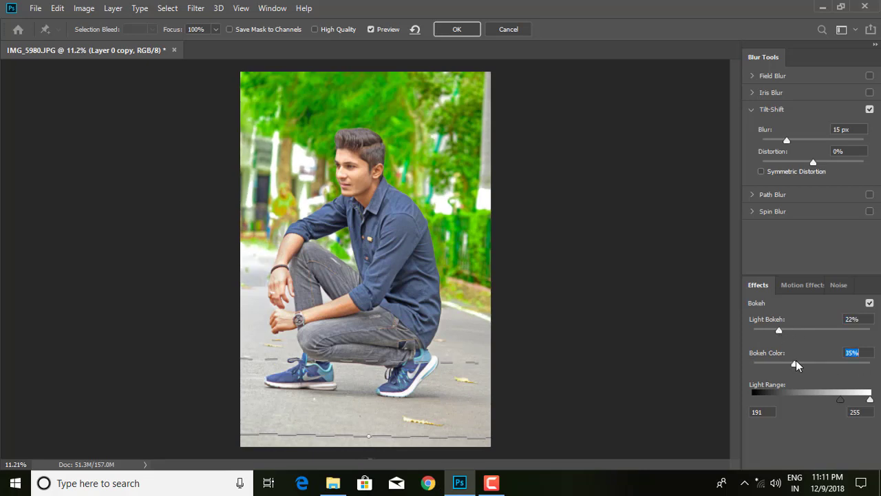
pyautogui.moveTo(815, 366); pyautogui.dragTo(806, 363)
pyautogui.moveTo(841, 400); pyautogui.dragTo(790, 401)
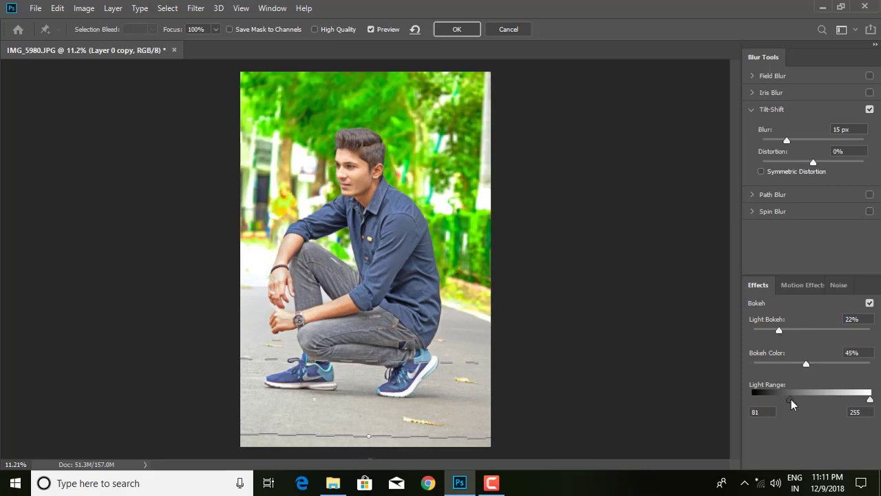
pyautogui.moveTo(870, 399)
pyautogui.mouseDown()
pyautogui.moveTo(807, 401)
pyautogui.moveTo(843, 406)
pyautogui.mouseUp()
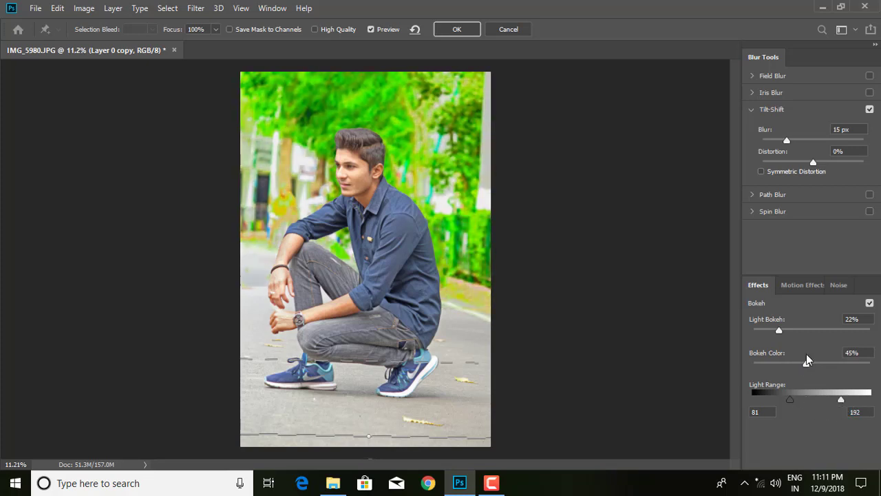
pyautogui.moveTo(808, 359)
pyautogui.mouseDown()
pyautogui.moveTo(868, 370)
pyautogui.moveTo(710, 375)
pyautogui.mouseUp()
pyautogui.moveTo(780, 334); pyautogui.dragTo(763, 331)
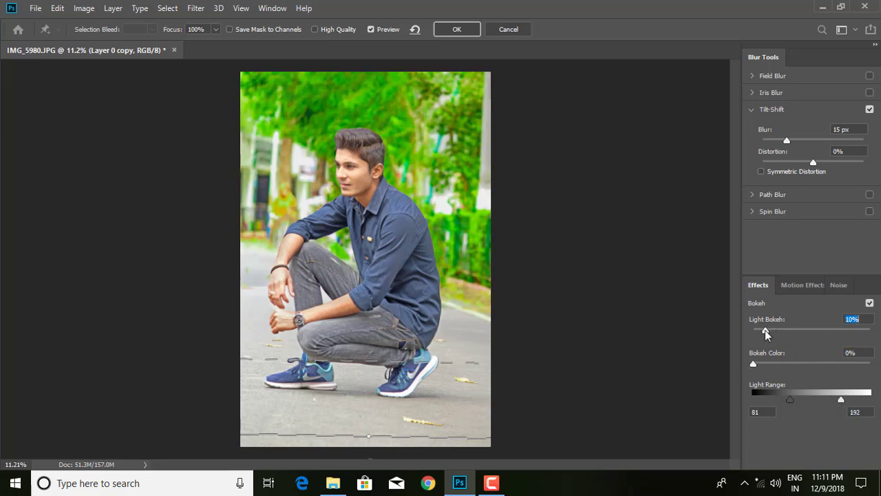
pyautogui.moveTo(800, 404); pyautogui.dragTo(840, 403)
pyautogui.moveTo(789, 140)
pyautogui.mouseDown()
pyautogui.moveTo(819, 142)
pyautogui.moveTo(804, 142)
pyautogui.mouseUp()
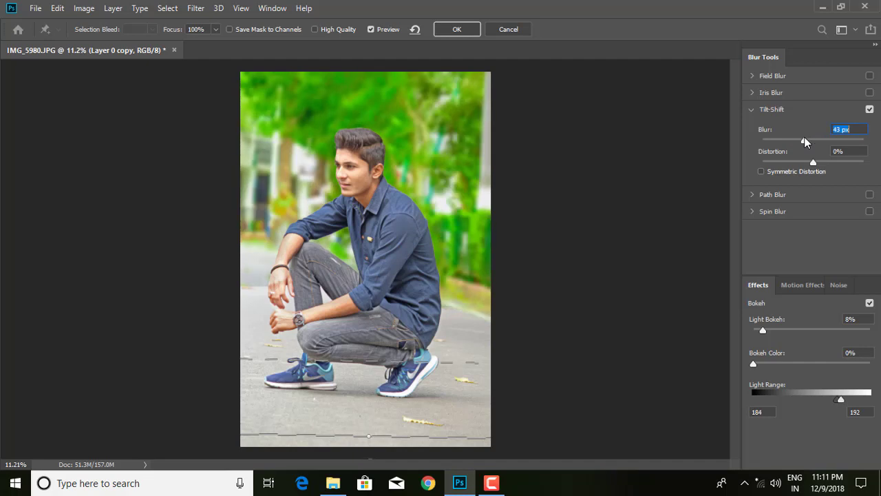
pyautogui.click(451, 30)
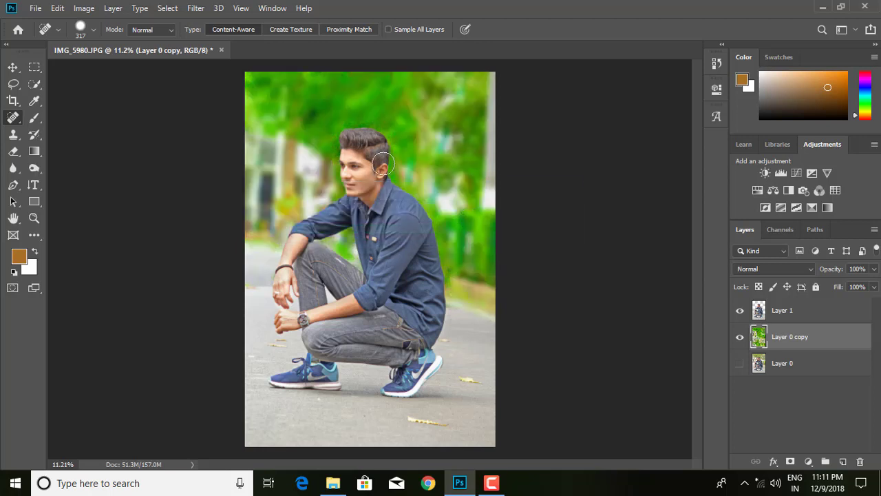
# Switch to the Smudge tool and bring up its brush presets
pyautogui.scroll(1, 351, 177)
pyautogui.scroll(5, 351, 177)
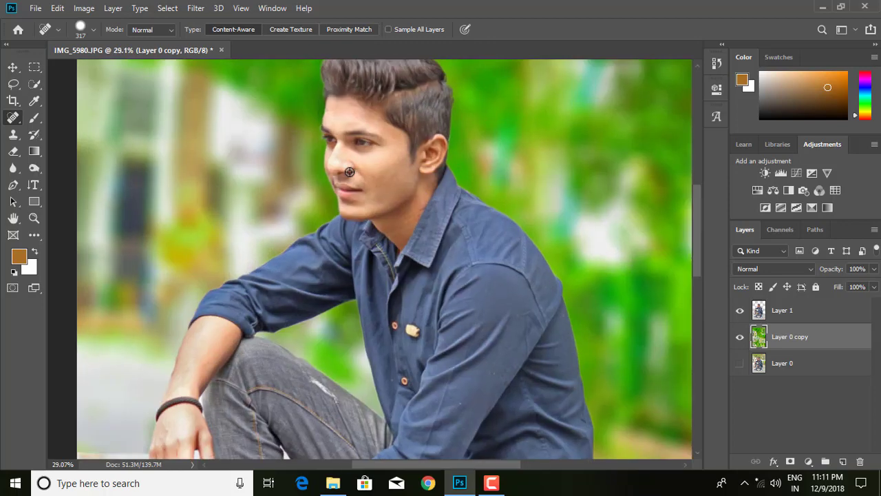
pyautogui.scroll(1, 351, 177)
pyautogui.click(35, 235)
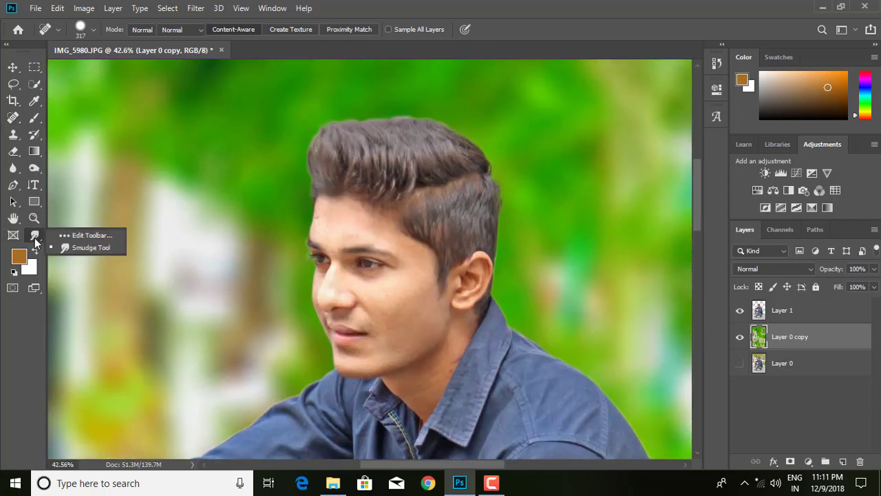
pyautogui.click(83, 246)
pyautogui.rightClick(414, 215)
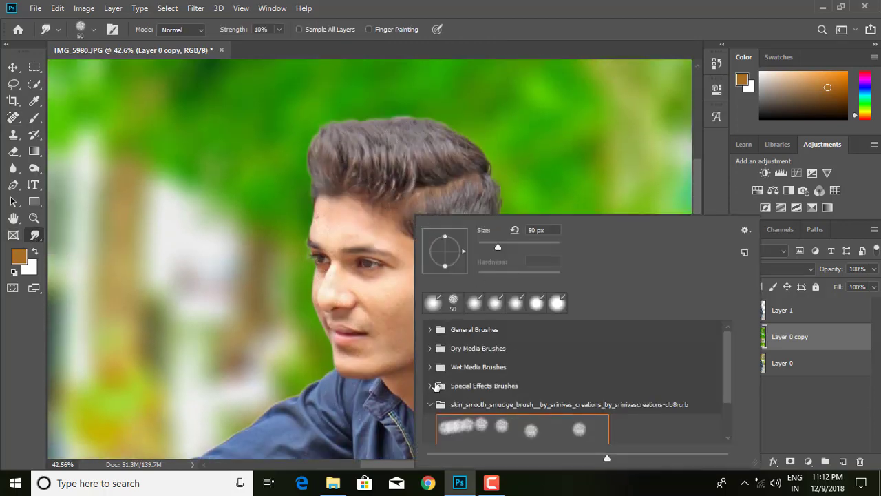
# Browse the Special Effects, General, Dry and Wet Media brush folders, leaving Skin smooth smudge brush 1 selected
pyautogui.click(431, 386)
pyautogui.scroll(-2, 448, 386)
pyautogui.scroll(2, 472, 385)
pyautogui.click(431, 329)
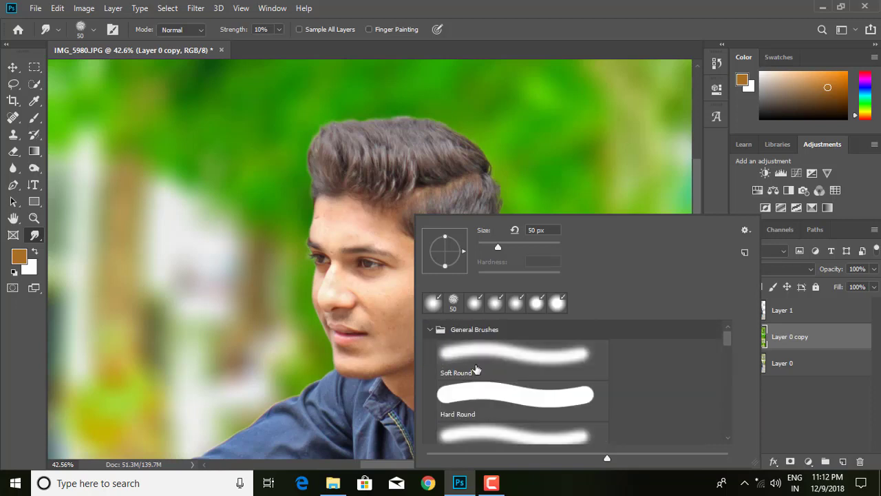
pyautogui.scroll(-2, 477, 370)
pyautogui.scroll(-2, 482, 372)
pyautogui.scroll(-2, 468, 365)
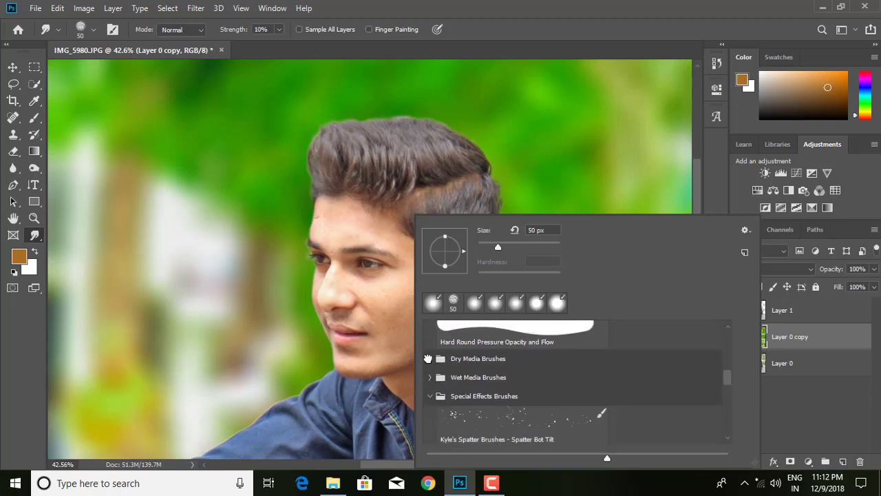
pyautogui.click(427, 359)
pyautogui.scroll(-3, 441, 364)
pyautogui.scroll(-3, 451, 368)
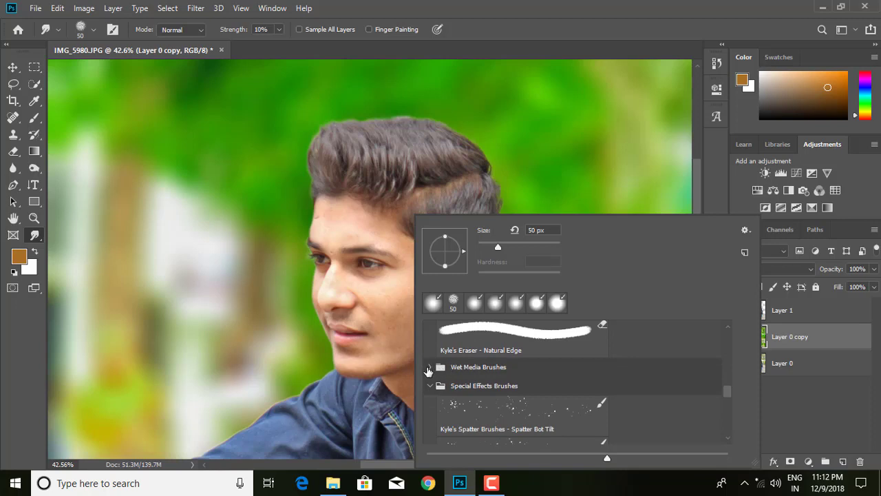
pyautogui.click(428, 369)
pyautogui.scroll(-3, 485, 359)
pyautogui.scroll(-3, 477, 375)
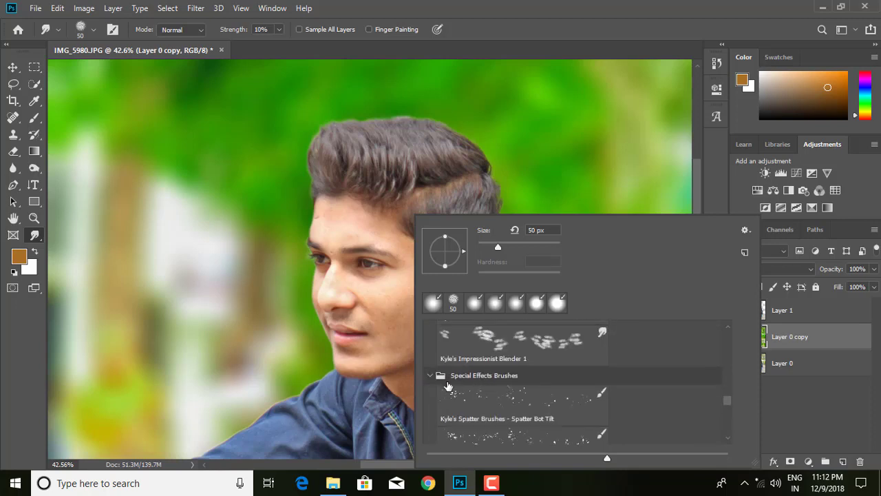
pyautogui.scroll(-3, 448, 385)
pyautogui.scroll(-3, 446, 382)
pyautogui.scroll(-3, 445, 378)
pyautogui.scroll(-1, 444, 370)
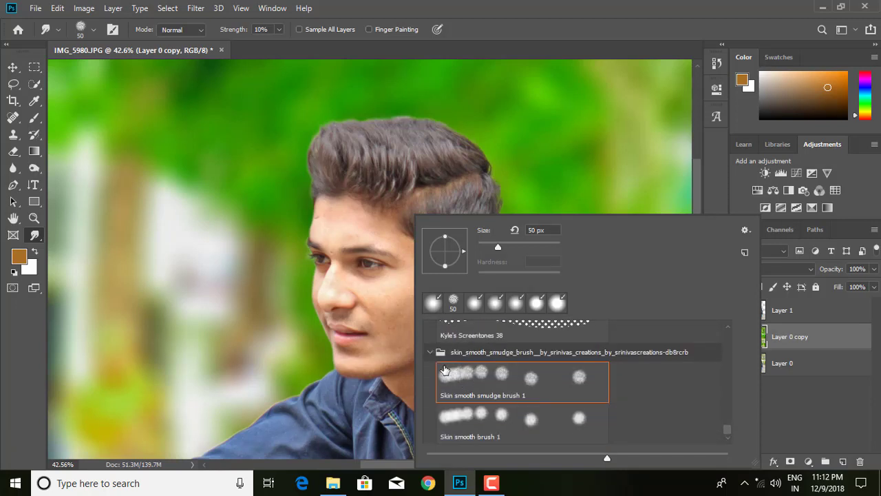
pyautogui.scroll(3, 448, 372)
pyautogui.scroll(3, 482, 372)
pyautogui.scroll(3, 496, 371)
pyautogui.scroll(3, 500, 376)
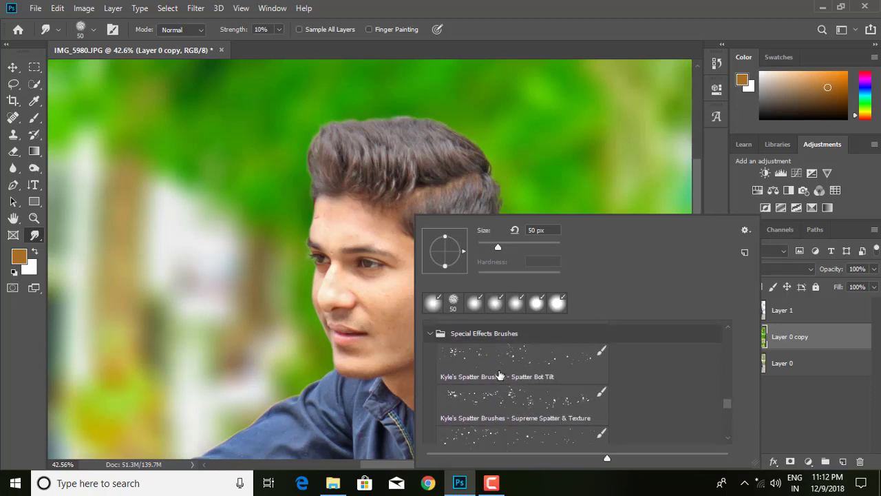
pyautogui.scroll(3, 500, 376)
pyautogui.scroll(3, 500, 376)
pyautogui.scroll(3, 499, 376)
pyautogui.scroll(2, 500, 376)
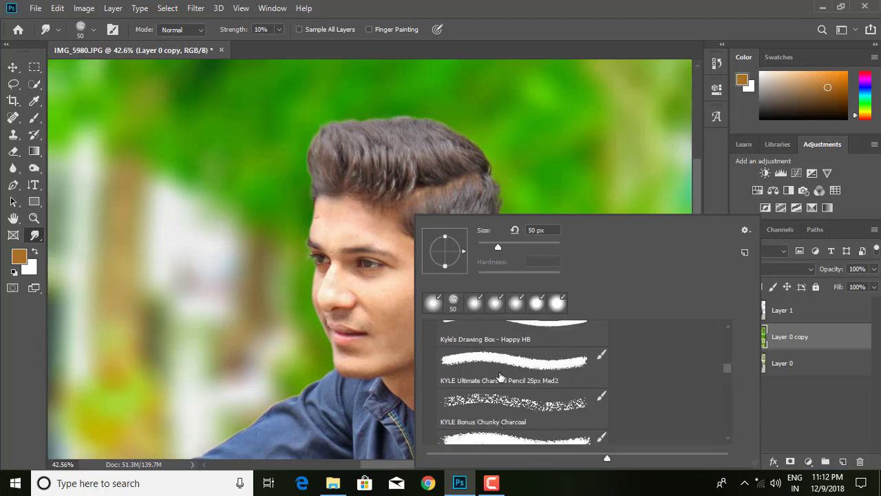
pyautogui.scroll(2, 499, 377)
pyautogui.scroll(3, 500, 378)
pyautogui.scroll(3, 500, 378)
pyautogui.scroll(2, 500, 377)
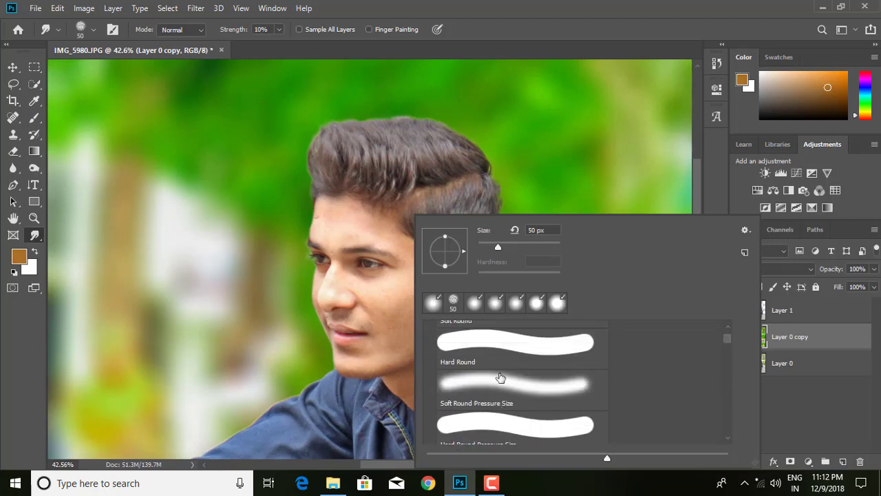
pyautogui.scroll(1, 500, 377)
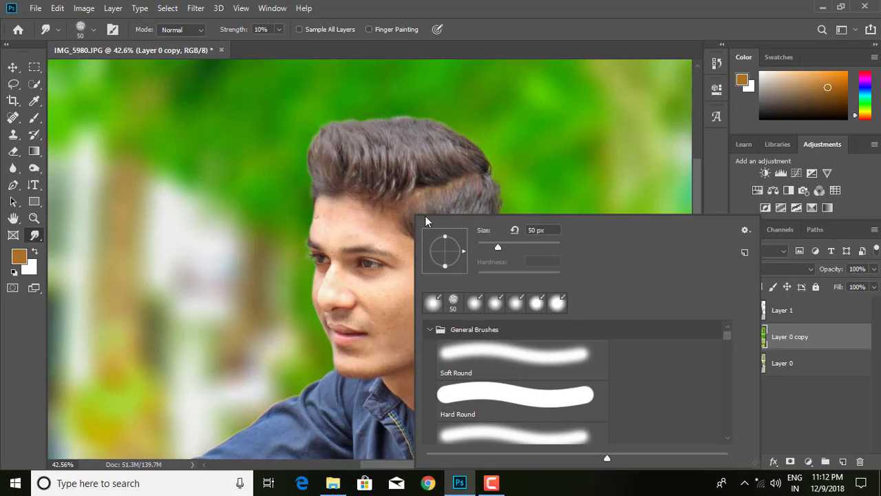
pyautogui.click(360, 150)
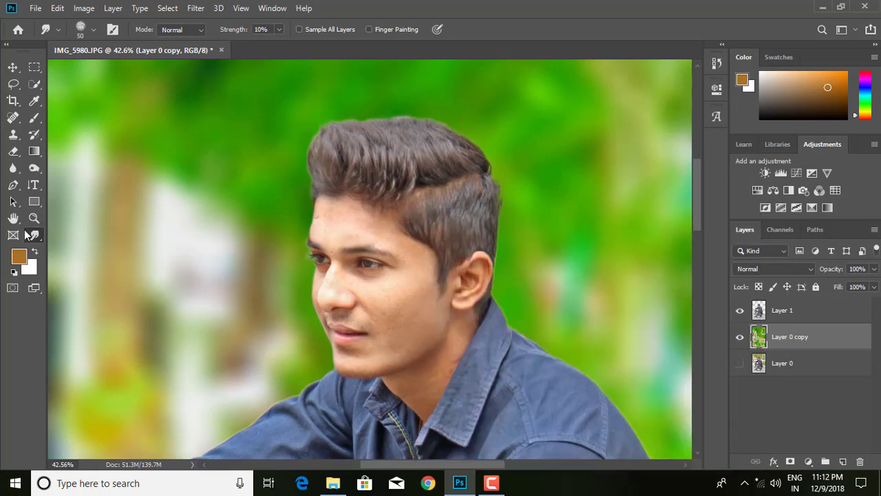
# Switch to the Brush tool and choose the Hard Round preset
pyautogui.scroll(1, 254, 218)
pyautogui.rightClick(356, 168)
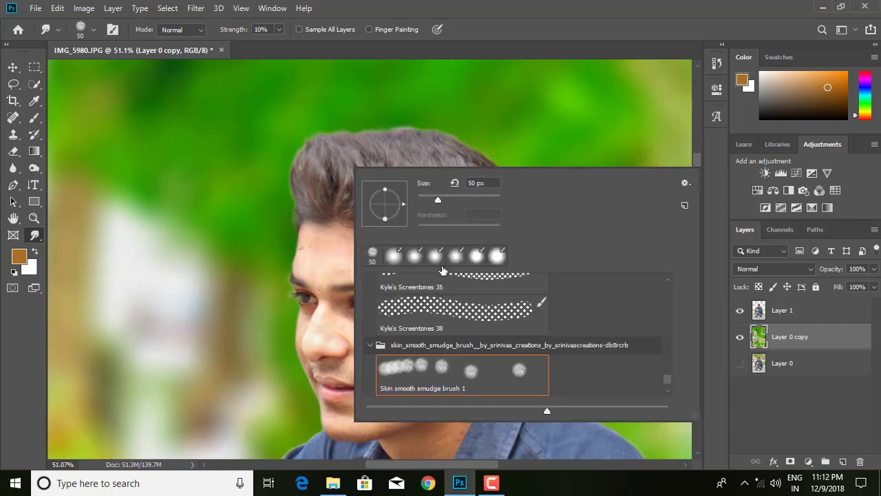
pyautogui.scroll(-1, 431, 325)
pyautogui.press('b')
pyautogui.scroll(-1, 415, 335)
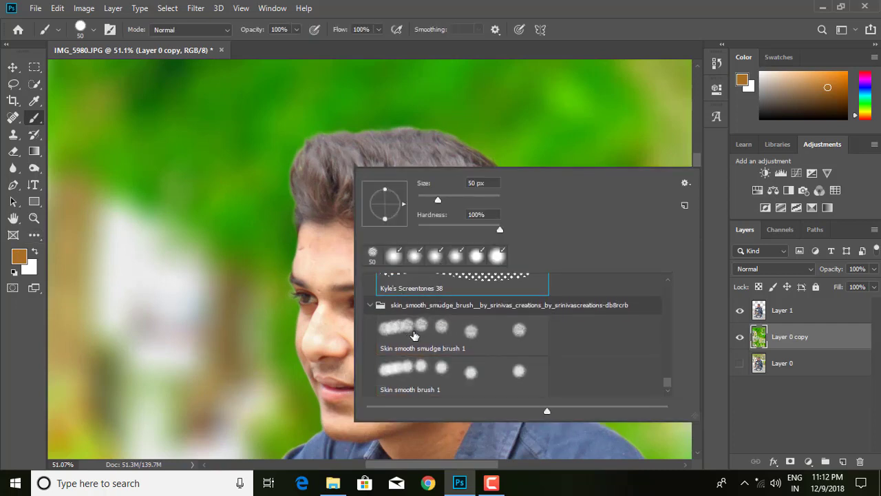
pyautogui.scroll(1, 415, 336)
pyautogui.scroll(2, 417, 335)
pyautogui.scroll(2, 418, 335)
pyautogui.scroll(2, 421, 335)
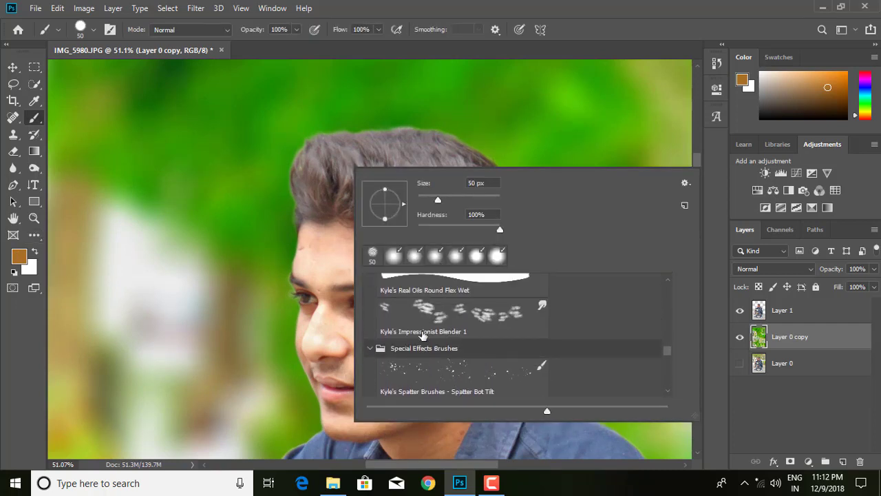
pyautogui.scroll(2, 423, 334)
pyautogui.scroll(2, 424, 336)
pyautogui.scroll(2, 425, 337)
pyautogui.scroll(2, 428, 339)
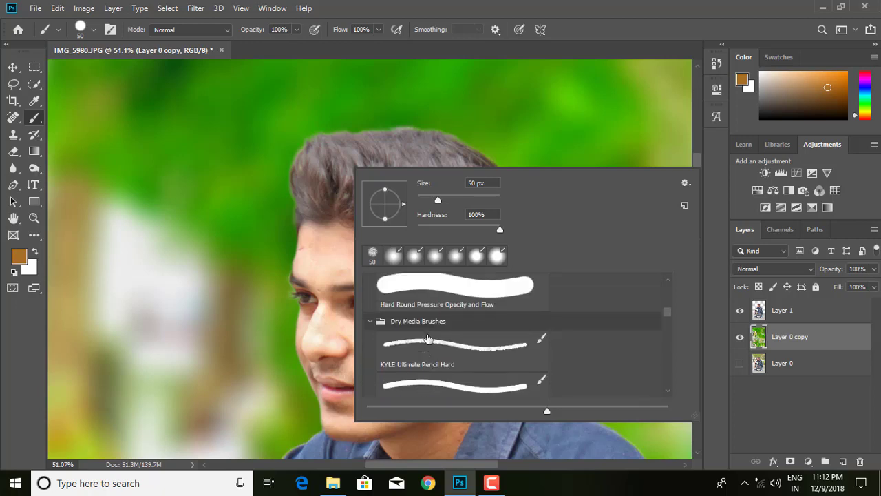
pyautogui.scroll(2, 430, 339)
pyautogui.scroll(2, 433, 340)
pyautogui.scroll(2, 436, 341)
pyautogui.scroll(2, 439, 342)
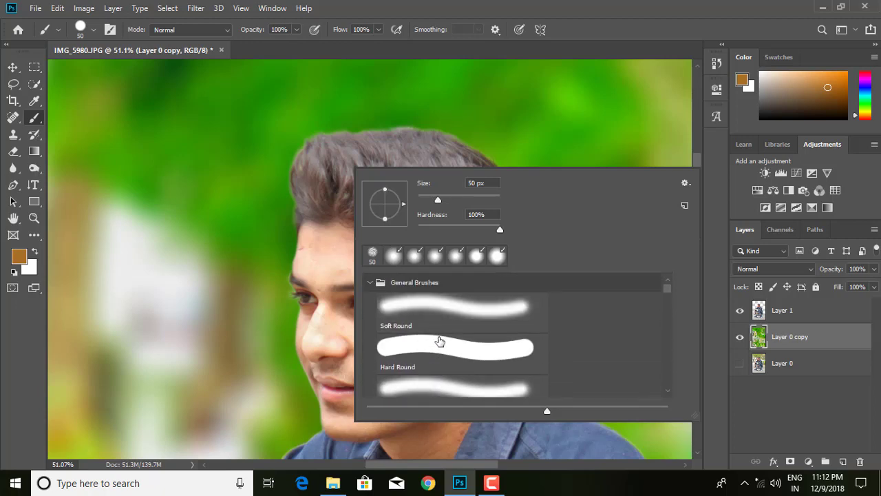
pyautogui.click(447, 348)
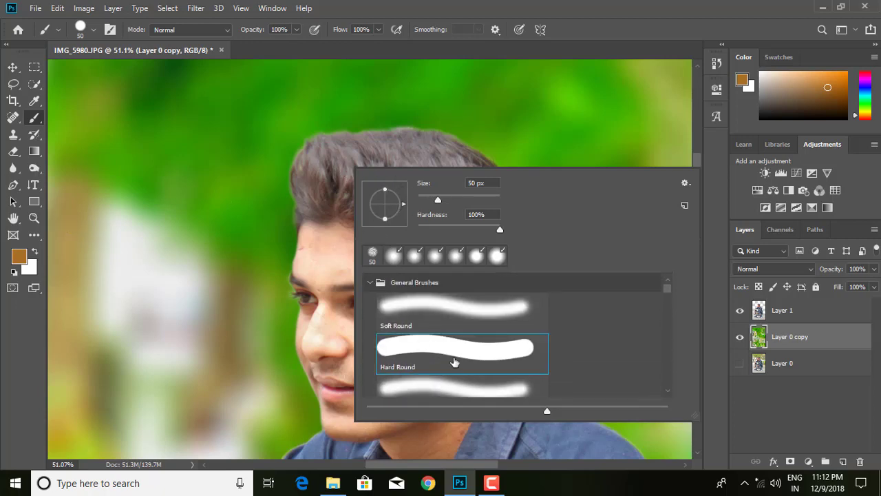
# Try a soft brush and the KYLE Ultimate Pencil Hard preset, then return to the Smudge tool
pyautogui.scroll(-2, 453, 360)
pyautogui.scroll(-2, 459, 372)
pyautogui.scroll(-2, 459, 365)
pyautogui.click(458, 360)
pyautogui.scroll(-2, 456, 359)
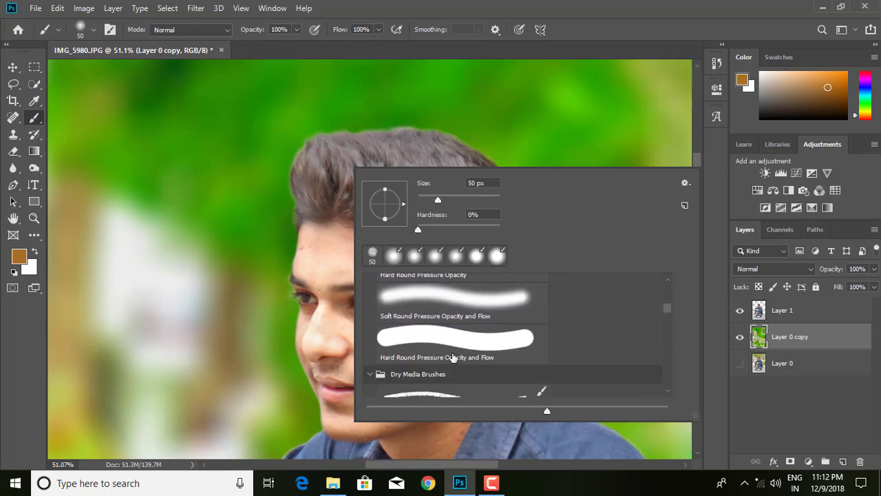
pyautogui.scroll(-3, 452, 356)
pyautogui.scroll(-2, 453, 356)
pyautogui.click(435, 323)
pyautogui.press('Return')
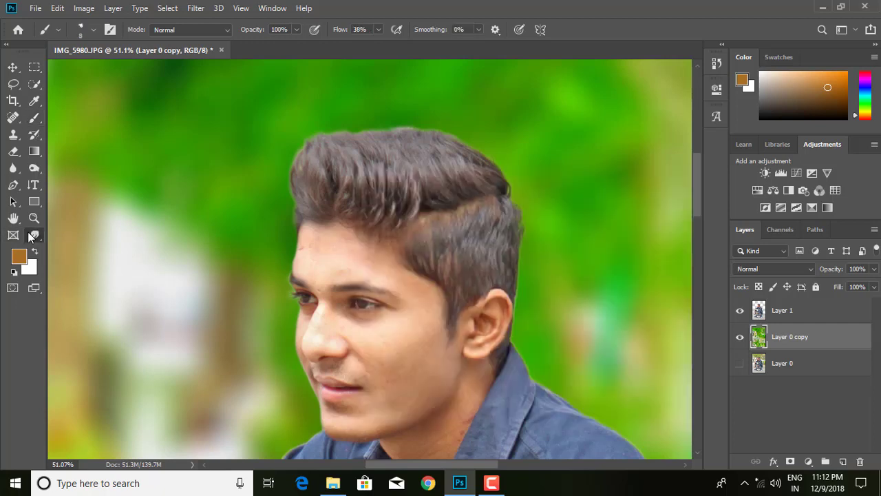
pyautogui.click(30, 238)
# Close the brush presets and make Layer 1 active instead of Layer 0 copy
pyautogui.rightClick(438, 263)
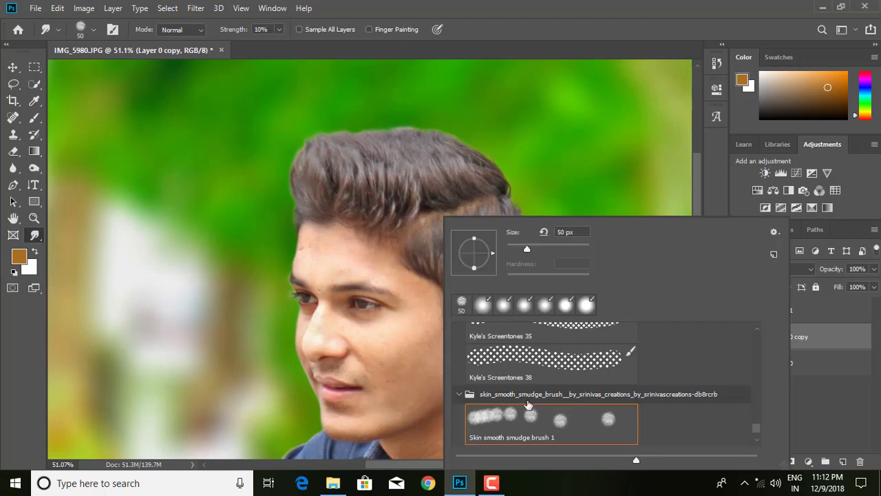
pyautogui.click(304, 247)
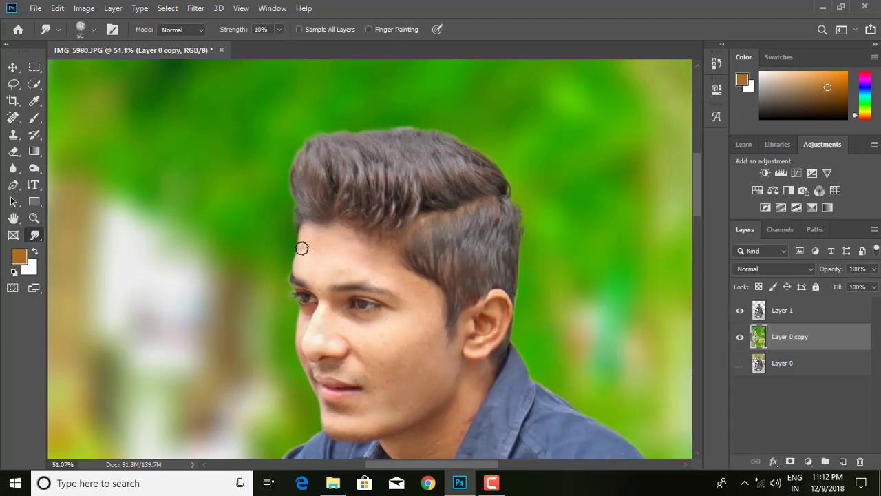
pyautogui.click(788, 314)
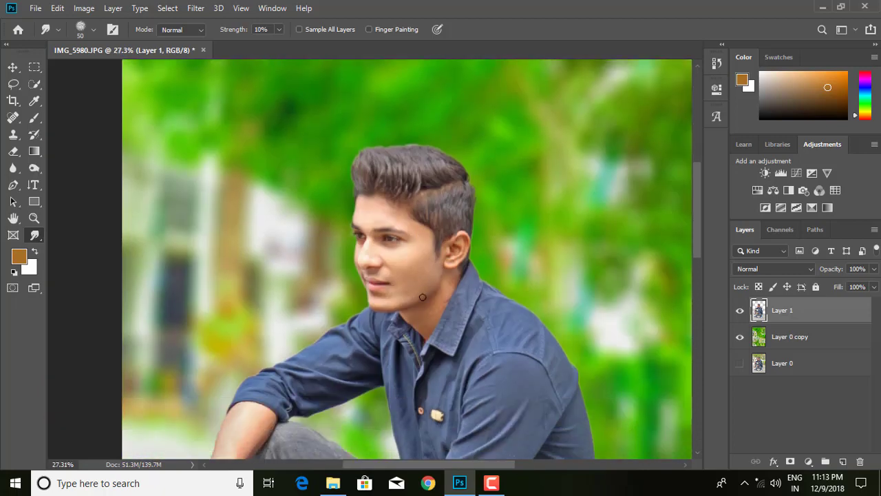
# Set the smudge brush size to 84 px
pyautogui.scroll(-3, 423, 307)
pyautogui.rightClick(425, 295)
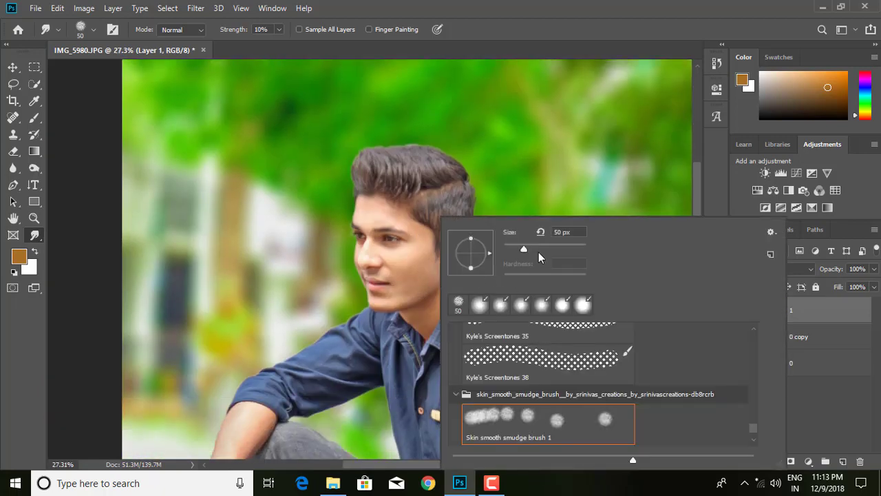
pyautogui.doubleClick(562, 232)
pyautogui.write('84')
pyautogui.press('Return')
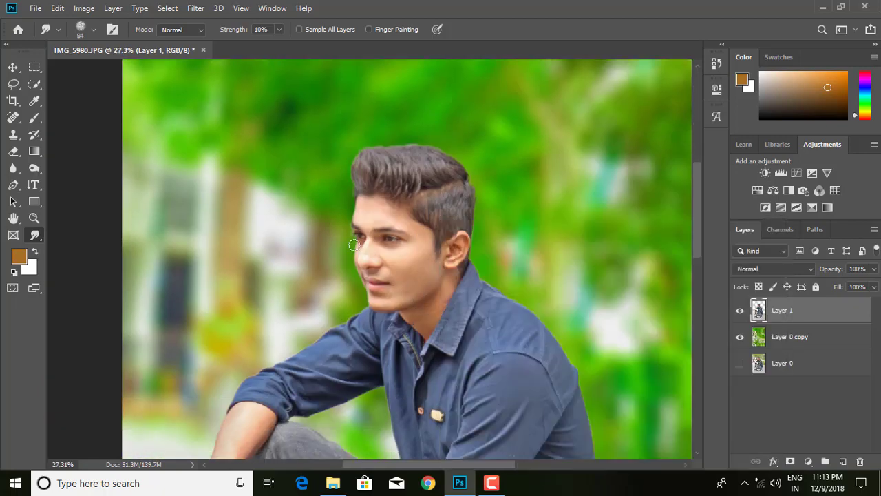
# Choose a Kyle's oil-paint blender preset and hide all panels
pyautogui.scroll(-2, 364, 256)
pyautogui.scroll(1, 386, 289)
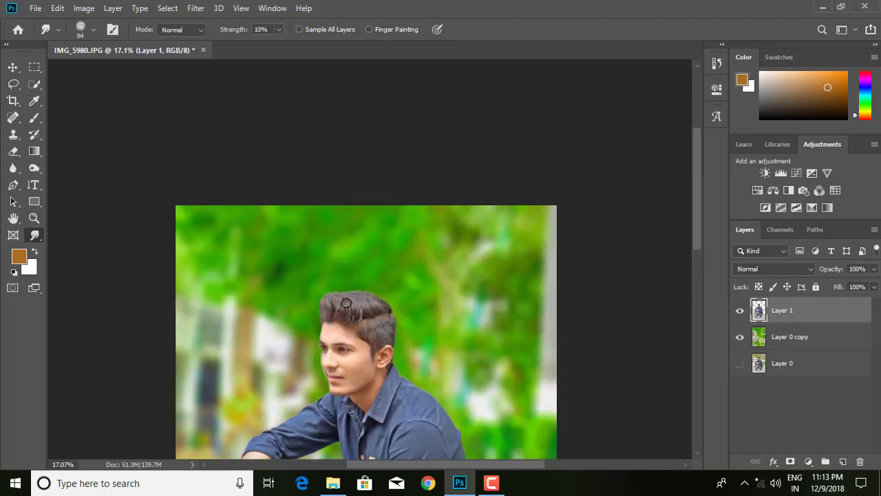
pyautogui.scroll(1, 406, 326)
pyautogui.rightClick(406, 325)
pyautogui.scroll(5, 427, 349)
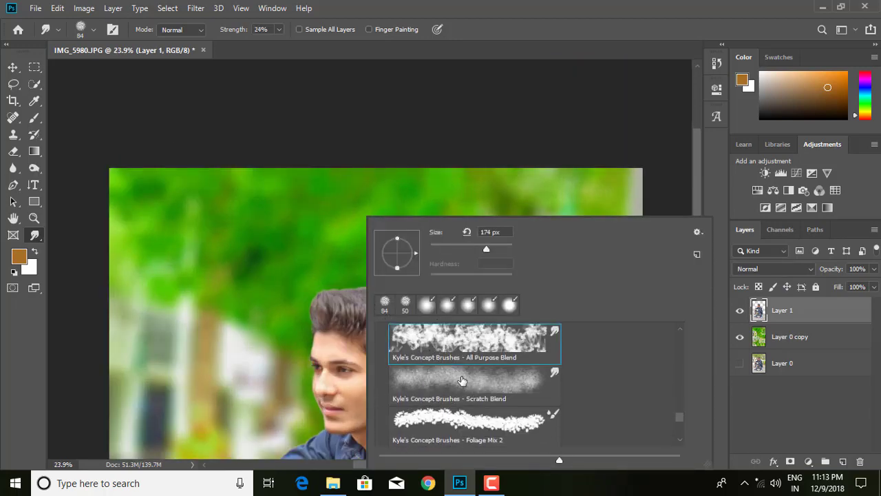
pyautogui.click(471, 355)
pyautogui.scroll(5, 470, 379)
pyautogui.scroll(2, 451, 406)
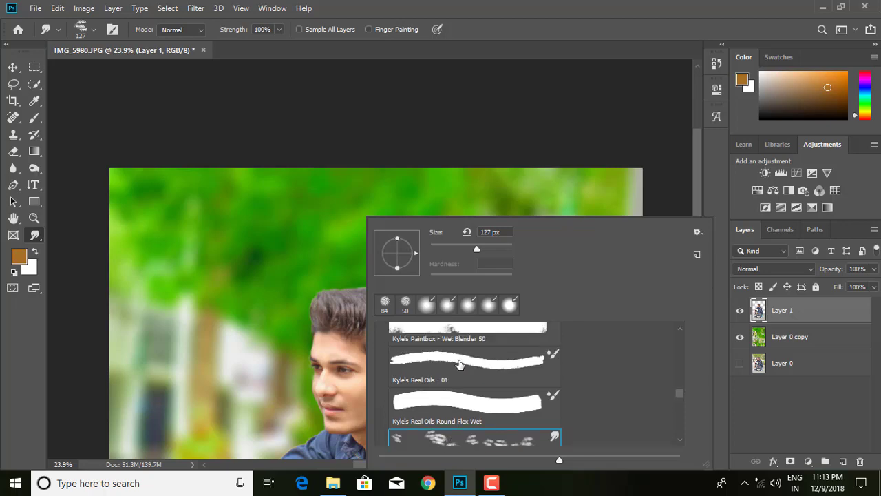
pyautogui.scroll(2, 458, 394)
pyautogui.click(457, 365)
pyautogui.press('Tab')
# Cycle screen modes back to standard and fit the whole photo in the window
pyautogui.scroll(-1, 465, 352)
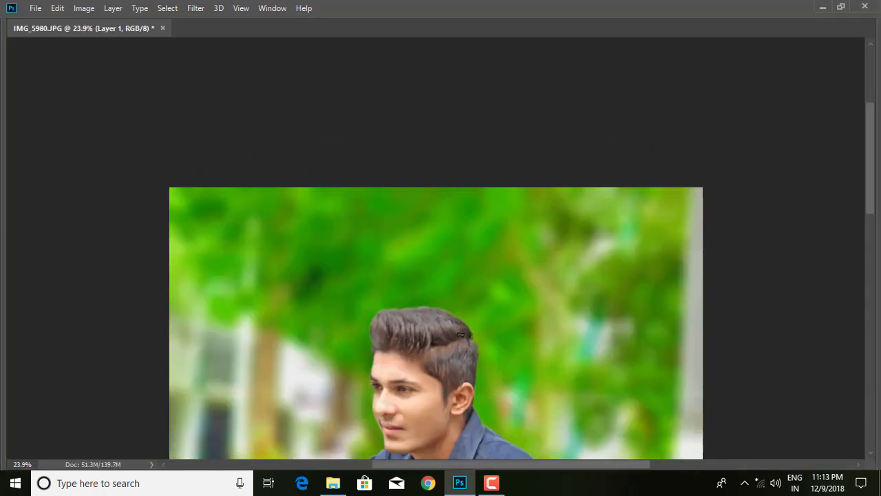
pyautogui.scroll(-3, 466, 353)
pyautogui.press('f')
pyautogui.press('f')
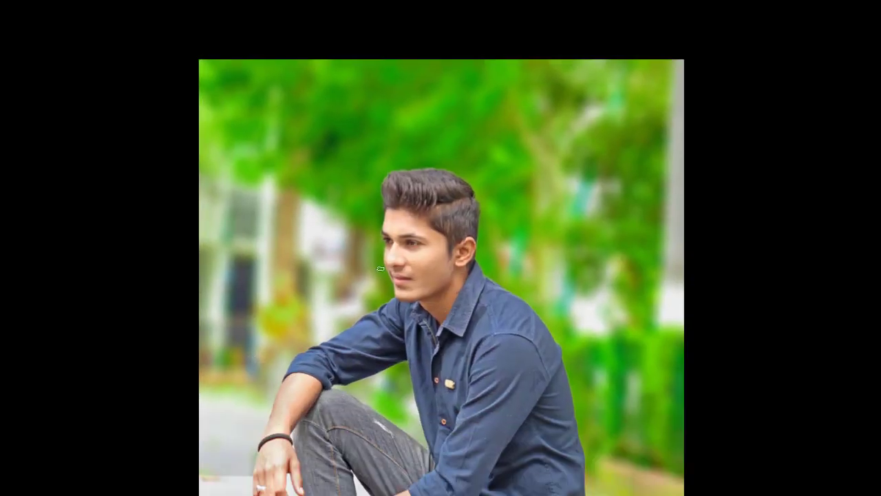
pyautogui.press('f')
pyautogui.hotkey('ctrl', '0')
# Dismiss the accidentally opened Search panel
pyautogui.press('alt')
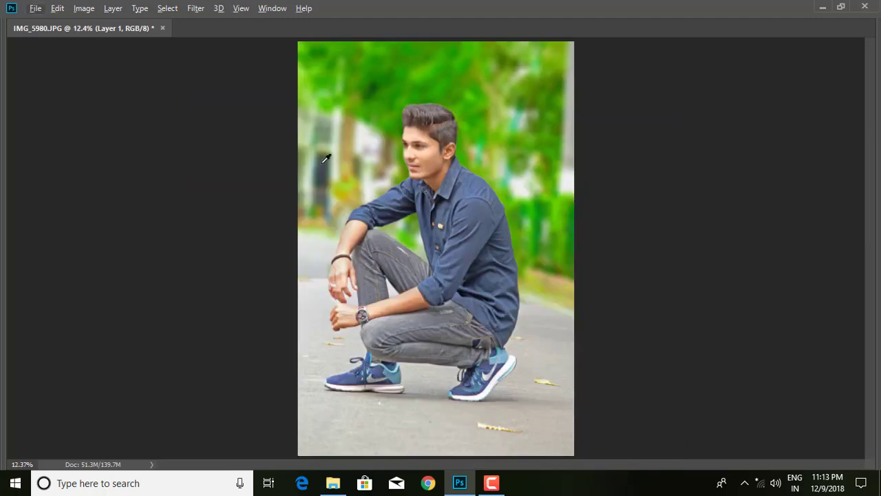
pyautogui.hotkey('ctrl', 'f')
pyautogui.write('wderf')
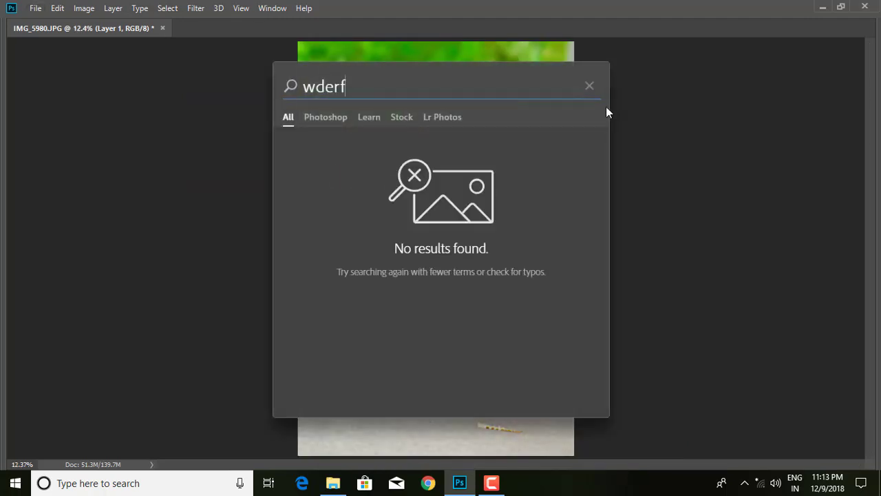
pyautogui.click(589, 88)
pyautogui.click(598, 137)
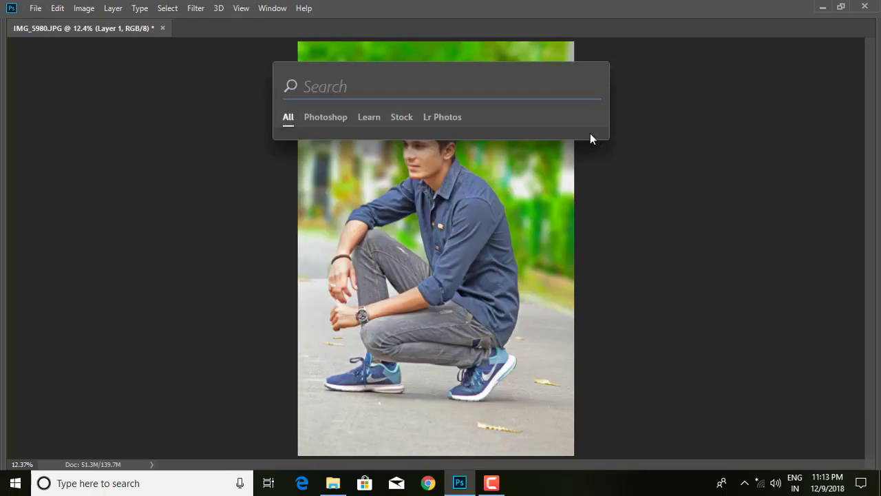
pyautogui.write('9')
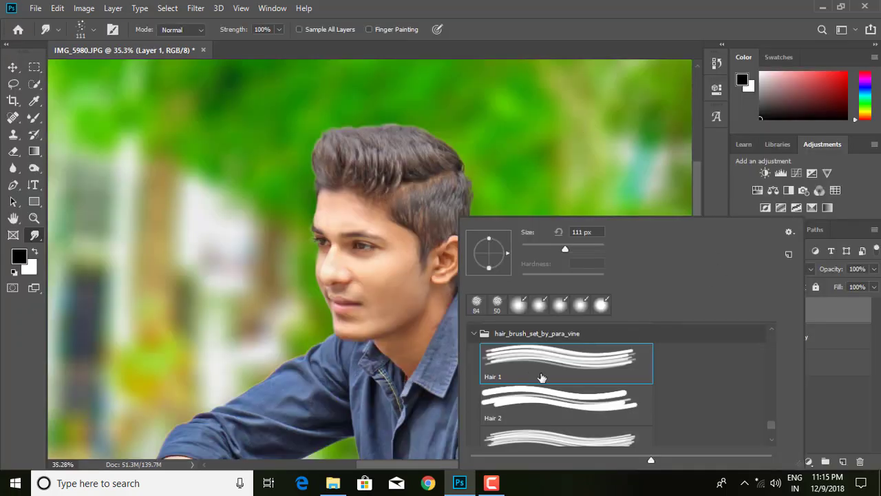
# Rotate the hair brush tip about 45 degrees and lower smudge strength to 41%
pyautogui.moveTo(509, 253); pyautogui.dragTo(504, 241)
pyautogui.click(334, 166)
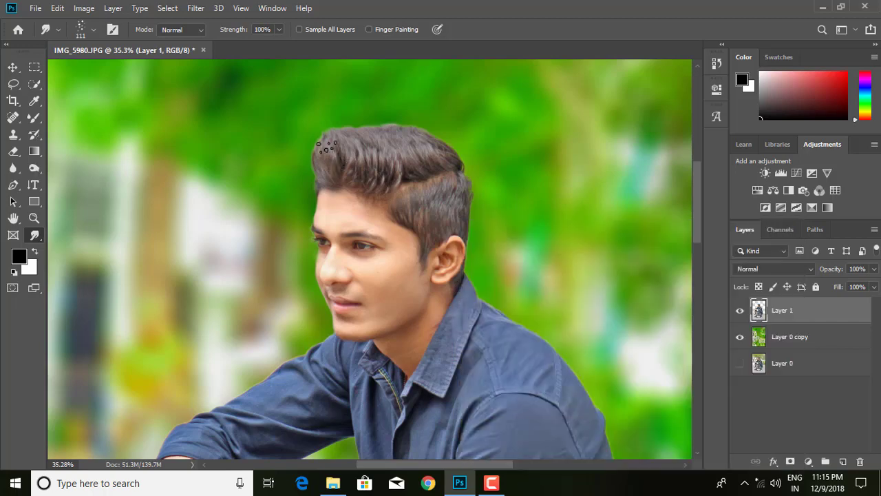
pyautogui.scroll(2, 326, 146)
pyautogui.click(279, 29)
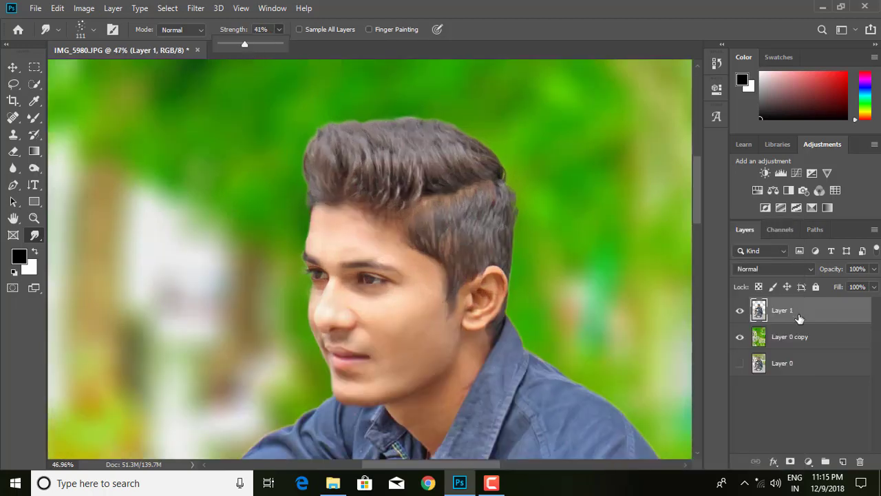
# Quick-select the man's hair and copy it onto a new Layer 2
pyautogui.click(35, 84)
pyautogui.moveTo(303, 143)
pyautogui.mouseDown()
pyautogui.moveTo(427, 174)
pyautogui.moveTo(469, 221)
pyautogui.moveTo(467, 214)
pyautogui.mouseUp()
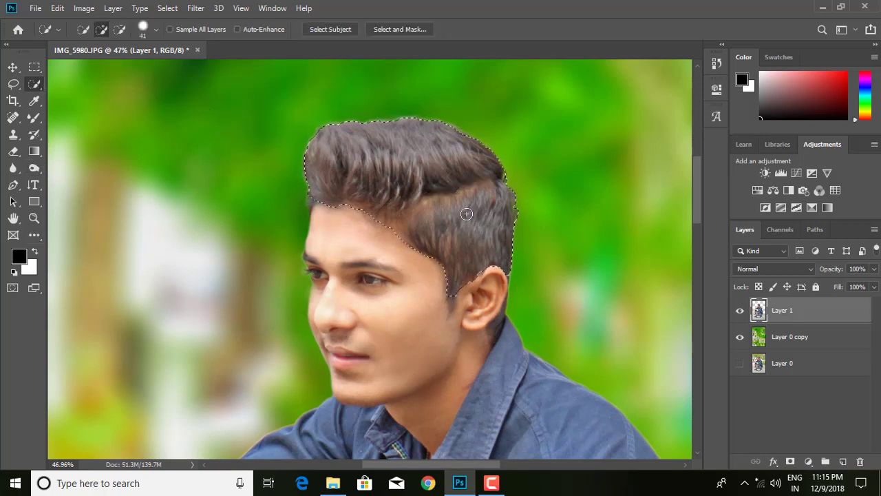
pyautogui.hotkey('ctrl', 'j')
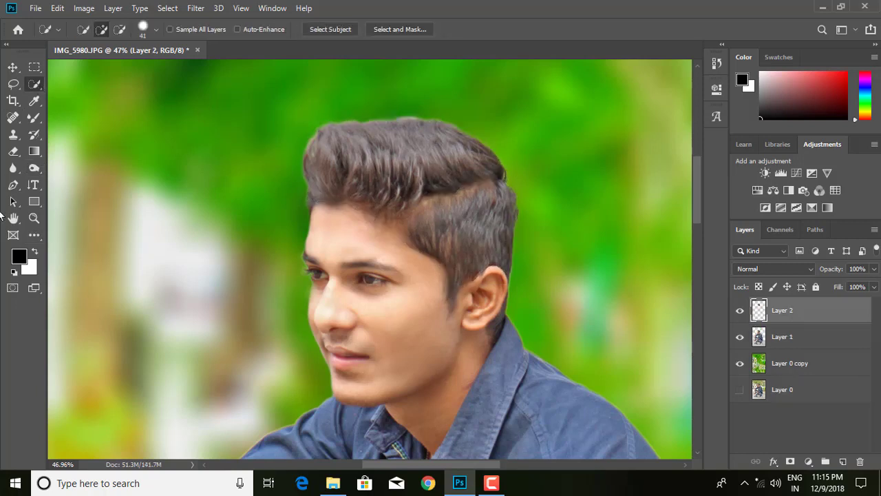
pyautogui.click(32, 234)
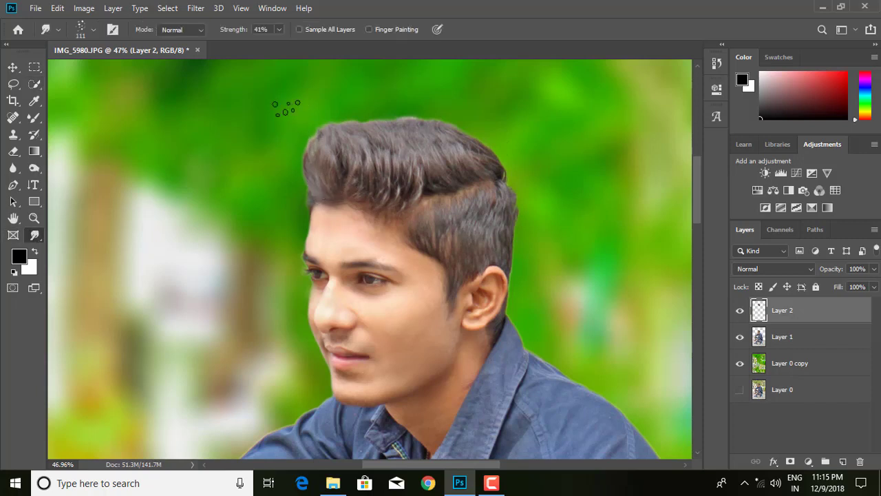
# Set Smudge strength to 79% and pull the front hair upward into spikes
pyautogui.click(279, 30)
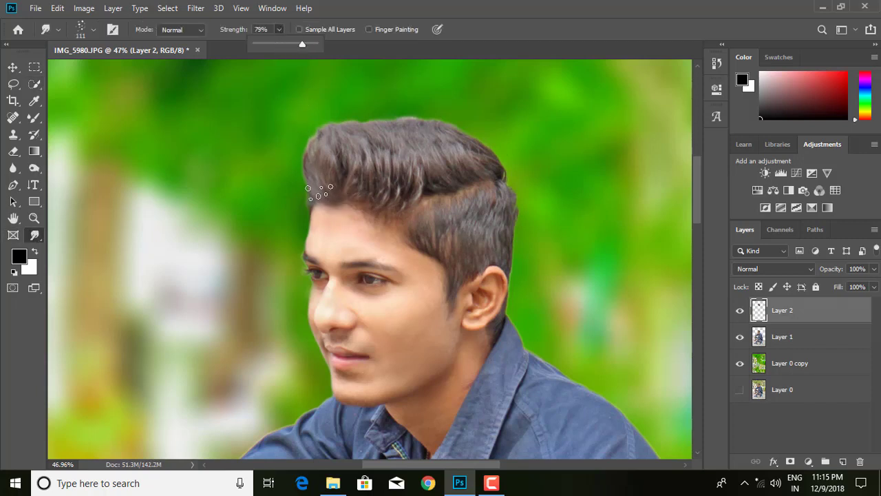
pyautogui.moveTo(302, 46); pyautogui.dragTo(303, 46)
pyautogui.moveTo(300, 165); pyautogui.dragTo(282, 104)
pyautogui.moveTo(323, 180); pyautogui.dragTo(314, 99)
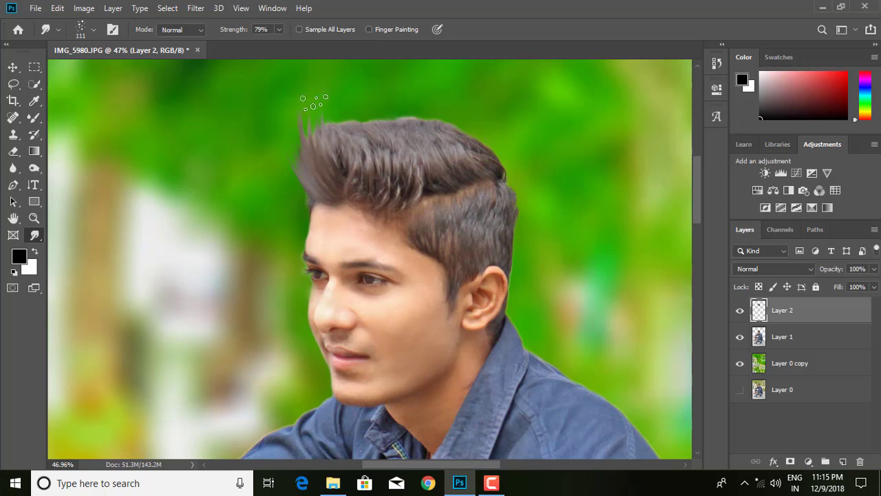
pyautogui.moveTo(354, 180); pyautogui.dragTo(325, 103)
# Shrink the brush to 69 px and pull the top hair into extra spikes
pyautogui.rightClick(370, 185)
pyautogui.moveTo(495, 205); pyautogui.dragTo(480, 206)
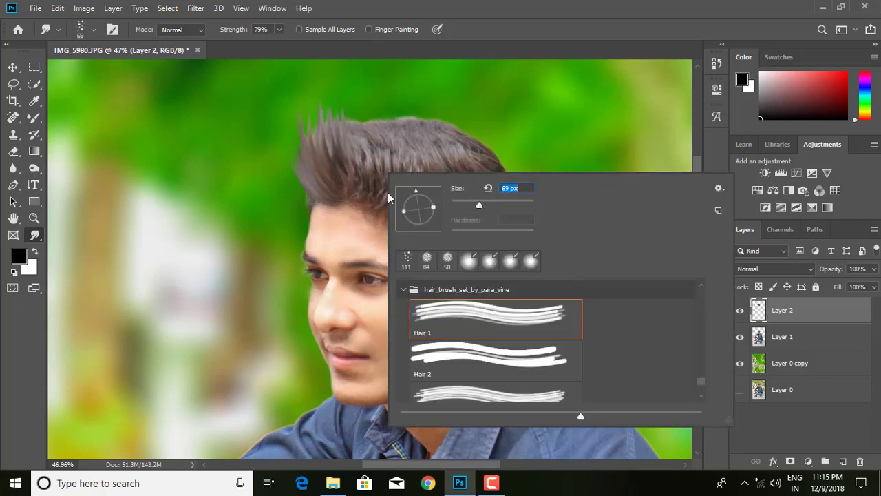
pyautogui.press('Return')
pyautogui.moveTo(365, 178)
pyautogui.mouseDown()
pyautogui.moveTo(344, 111)
pyautogui.moveTo(358, 106)
pyautogui.mouseUp()
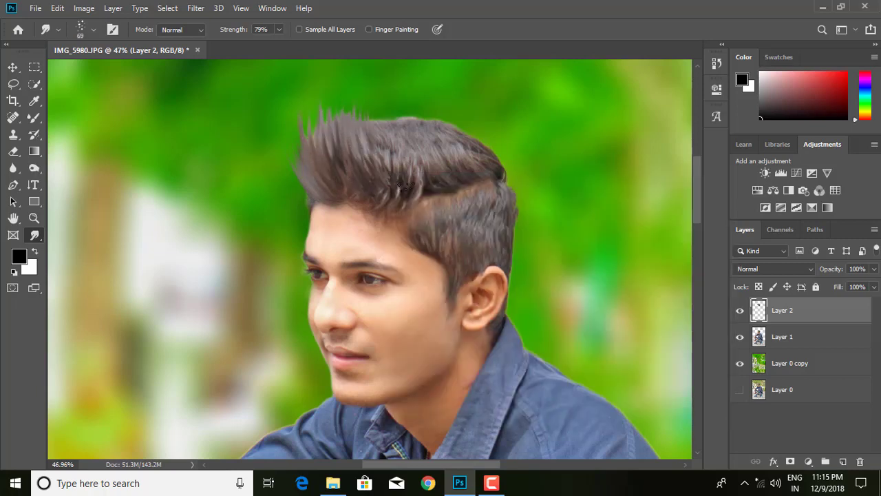
pyautogui.moveTo(403, 176)
pyautogui.mouseDown()
pyautogui.moveTo(379, 117)
pyautogui.moveTo(393, 108)
pyautogui.mouseUp()
pyautogui.moveTo(425, 189); pyautogui.dragTo(387, 97)
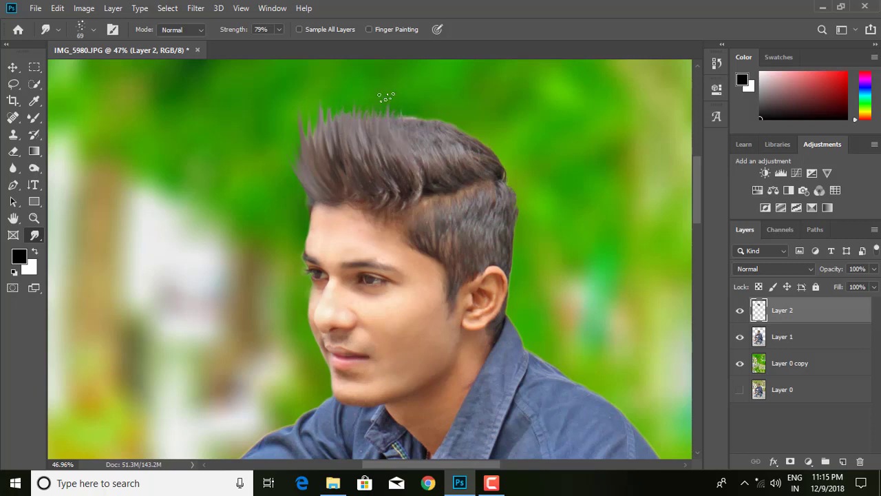
# Pull the top-right hair upward into spikes
pyautogui.moveTo(418, 176)
pyautogui.mouseDown()
pyautogui.moveTo(404, 107)
pyautogui.moveTo(413, 102)
pyautogui.mouseUp()
pyautogui.moveTo(447, 181)
pyautogui.mouseDown()
pyautogui.moveTo(428, 114)
pyautogui.moveTo(444, 116)
pyautogui.mouseUp()
pyautogui.moveTo(474, 172)
pyautogui.mouseDown()
pyautogui.moveTo(454, 131)
pyautogui.moveTo(474, 125)
pyautogui.mouseUp()
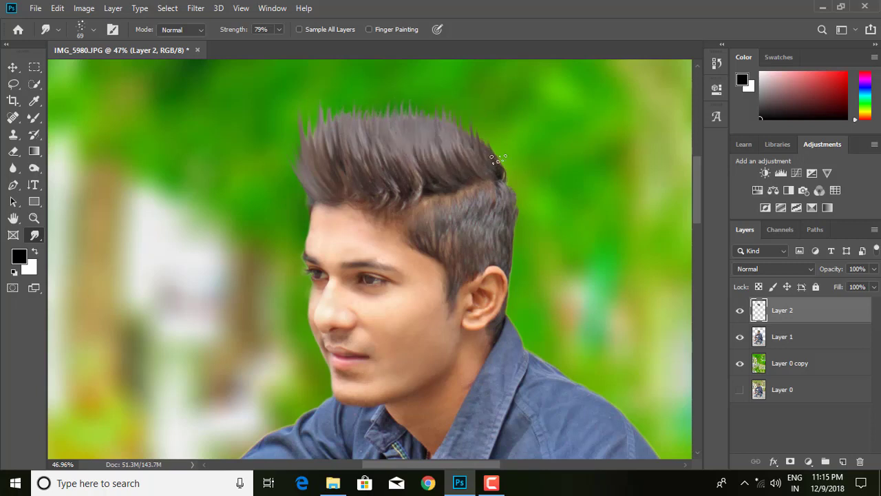
pyautogui.moveTo(502, 171); pyautogui.dragTo(482, 127)
pyautogui.moveTo(482, 165); pyautogui.dragTo(459, 116)
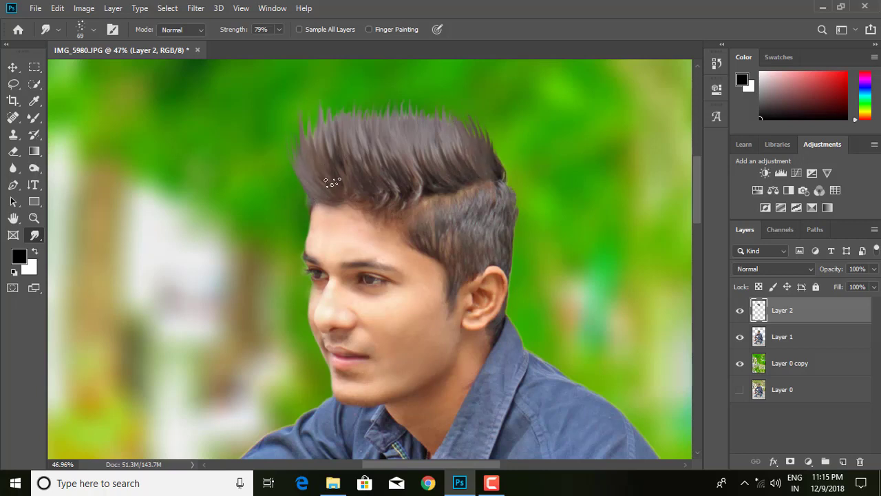
# Spike up the upper-left and middle sections of the crown
pyautogui.moveTo(325, 162)
pyautogui.mouseDown()
pyautogui.moveTo(320, 131)
pyautogui.moveTo(348, 135)
pyautogui.mouseUp()
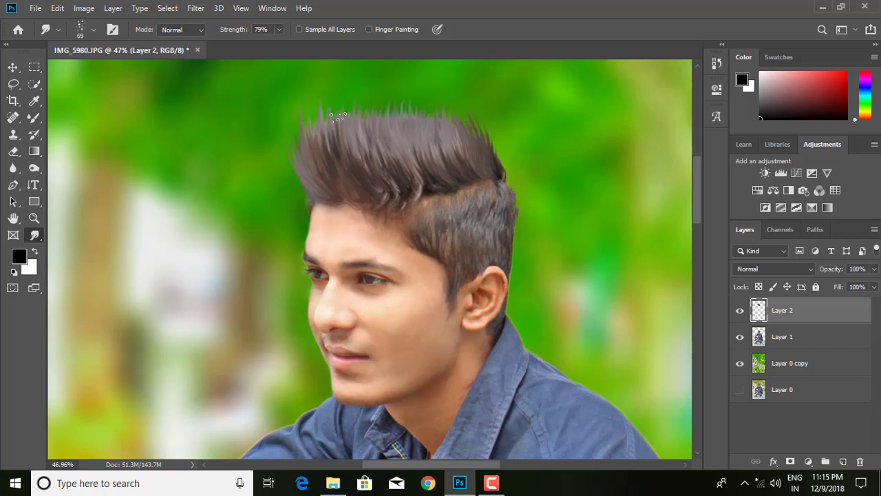
pyautogui.moveTo(365, 169); pyautogui.dragTo(359, 120)
pyautogui.moveTo(403, 178); pyautogui.dragTo(383, 118)
pyautogui.moveTo(422, 180)
pyautogui.mouseDown()
pyautogui.moveTo(398, 141)
pyautogui.moveTo(422, 141)
pyautogui.moveTo(427, 114)
pyautogui.mouseUp()
# Set the brush to 42 px and spike up the crown's right edge
pyautogui.rightClick(378, 155)
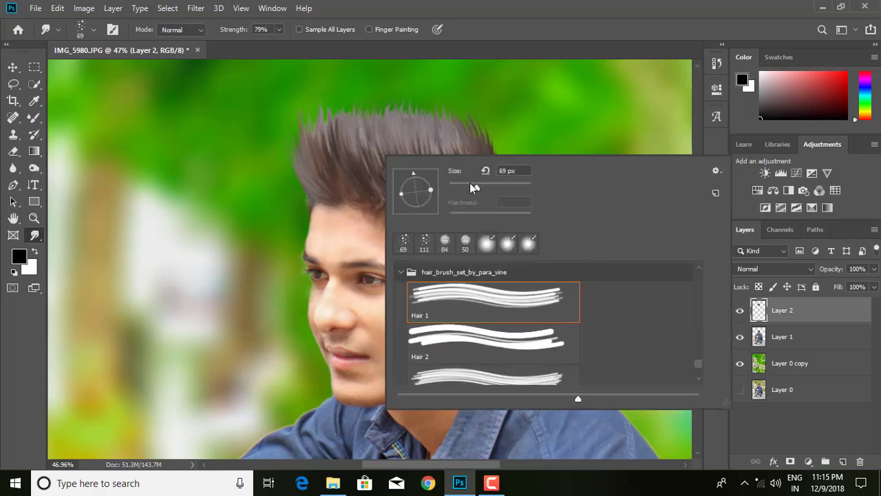
pyautogui.doubleClick(508, 171)
pyautogui.write('42')
pyautogui.press('Return')
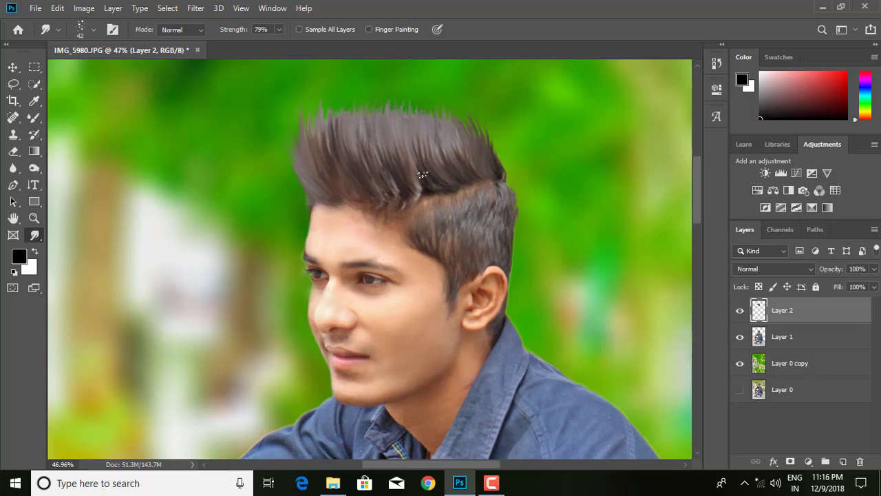
pyautogui.moveTo(499, 178)
pyautogui.mouseDown()
pyautogui.moveTo(502, 146)
pyautogui.moveTo(482, 103)
pyautogui.mouseUp()
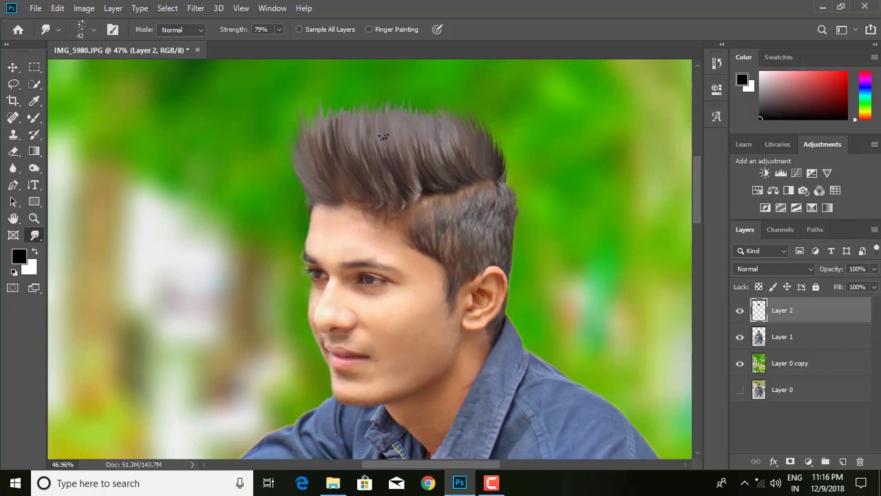
# Shrink the smudge brush to 32 px and review the spiked hair
pyautogui.rightClick(421, 146)
pyautogui.press('[')
pyautogui.press('Return')
pyautogui.scroll(-2, 466, 120)
pyautogui.scroll(-2, 466, 120)
pyautogui.scroll(2, 348, 186)
pyautogui.scroll(2, 348, 186)
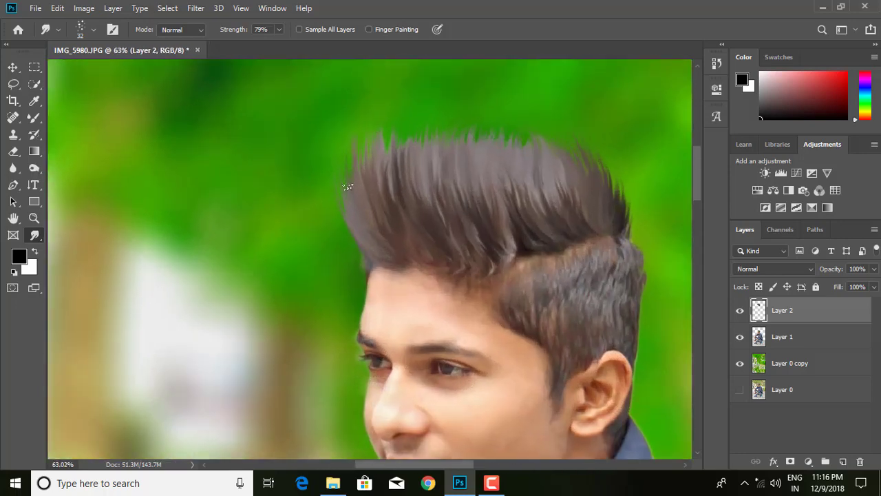
pyautogui.scroll(-2, 317, 161)
# Switch to the Eraser at 27% opacity with a 28 px brush
pyautogui.click(13, 151)
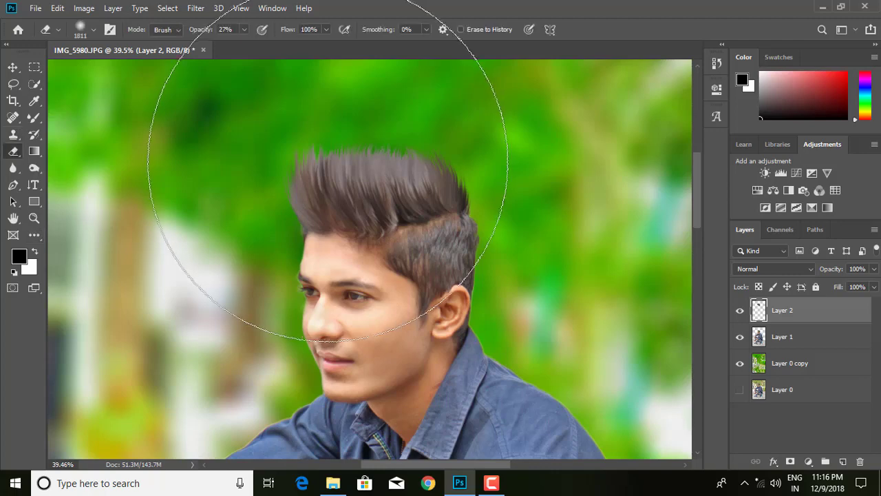
pyautogui.rightClick(415, 211)
pyautogui.moveTo(501, 224); pyautogui.dragTo(435, 224)
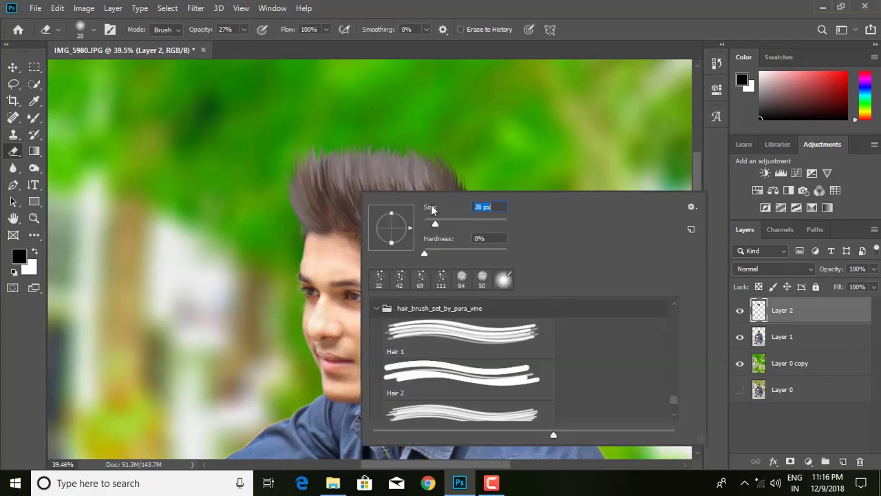
pyautogui.click(285, 165)
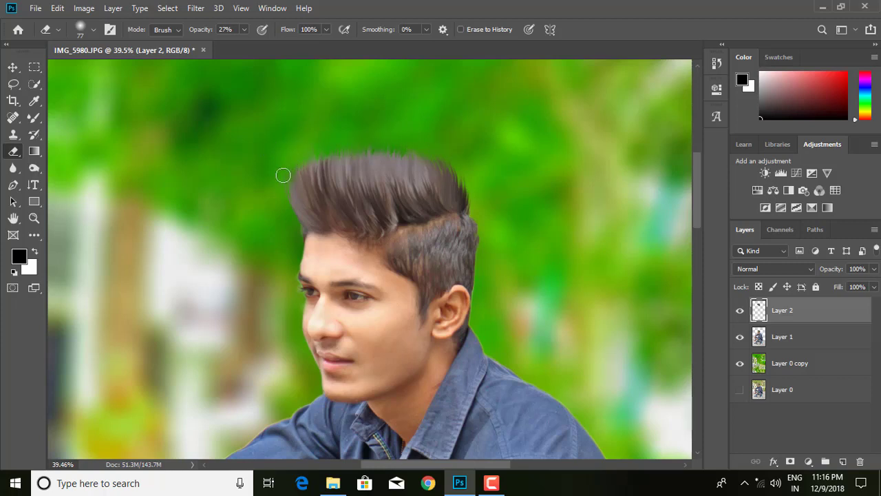
# Fit the photo to the window and open Camera Raw Filter on the hair layer
pyautogui.hotkey('ctrl', '0')
pyautogui.scroll(-2, 267, 164)
pyautogui.scroll(3, 255, 155)
pyautogui.scroll(2, 248, 152)
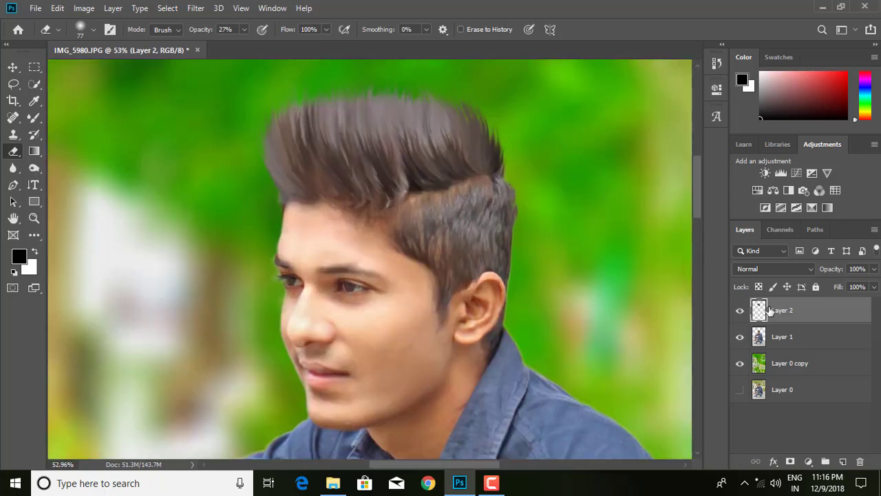
pyautogui.click(195, 7)
pyautogui.click(227, 91)
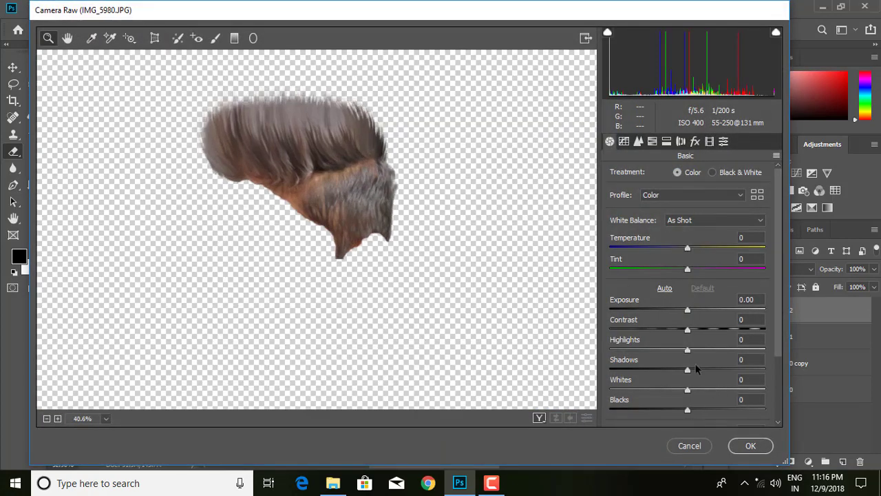
# Apply Contrast +13, Whites +18, Blacks -18, Clarity +7 and sharpening amount 37 to the hair
pyautogui.scroll(-3, 691, 356)
pyautogui.moveTo(691, 357)
pyautogui.mouseDown()
pyautogui.moveTo(727, 355)
pyautogui.moveTo(694, 358)
pyautogui.mouseUp()
pyautogui.moveTo(687, 241); pyautogui.dragTo(699, 240)
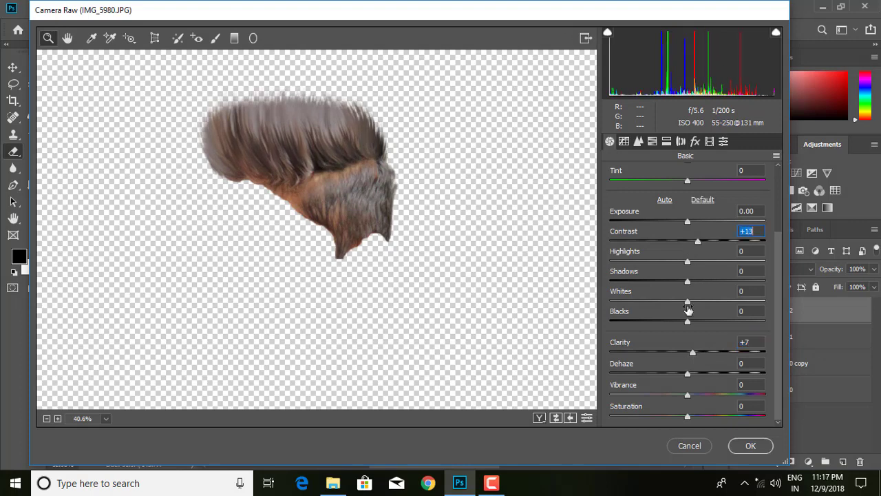
pyautogui.moveTo(688, 300)
pyautogui.mouseDown()
pyautogui.moveTo(701, 300)
pyautogui.moveTo(673, 321)
pyautogui.mouseUp()
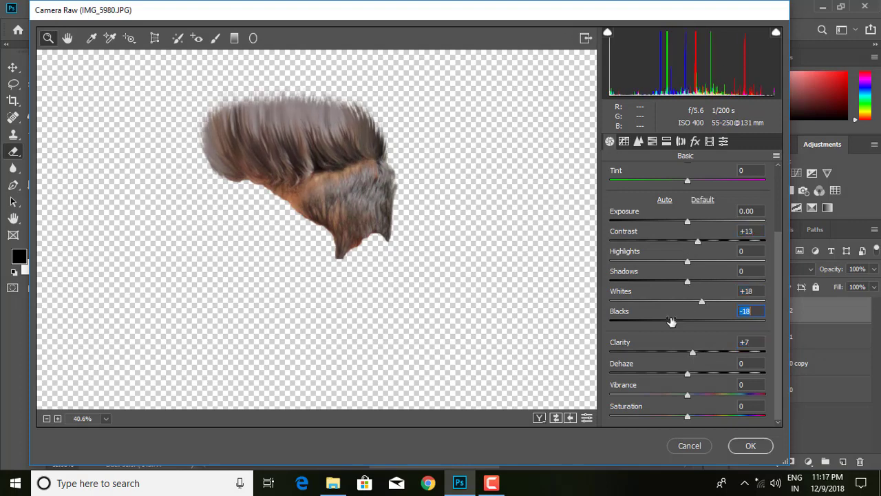
pyautogui.click(639, 141)
pyautogui.moveTo(626, 194); pyautogui.dragTo(649, 195)
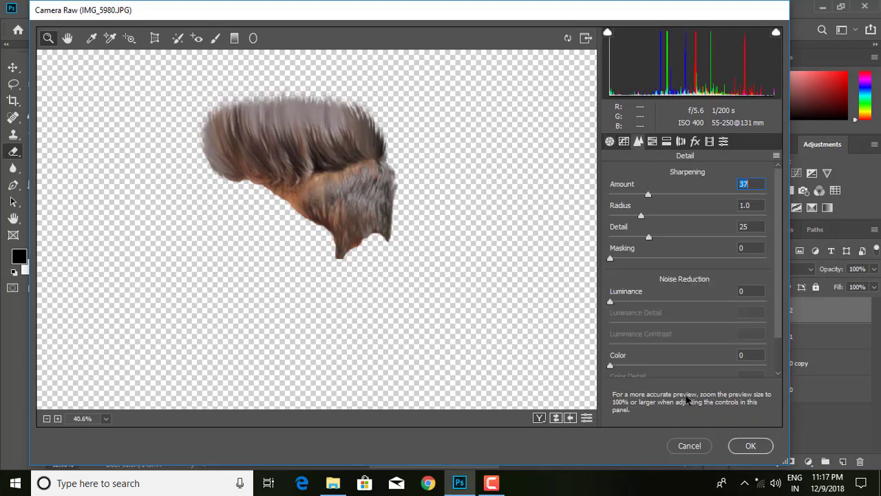
pyautogui.click(754, 449)
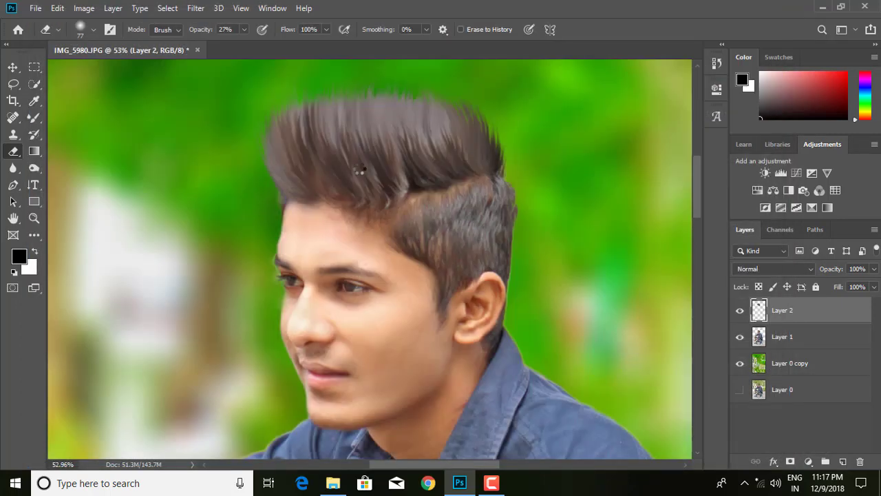
# Zoom out, then select Layer 1 and Layer 2 and merge them into one Layer 2
pyautogui.scroll(-3, 359, 171)
pyautogui.scroll(-2, 357, 177)
pyautogui.scroll(-1, 356, 182)
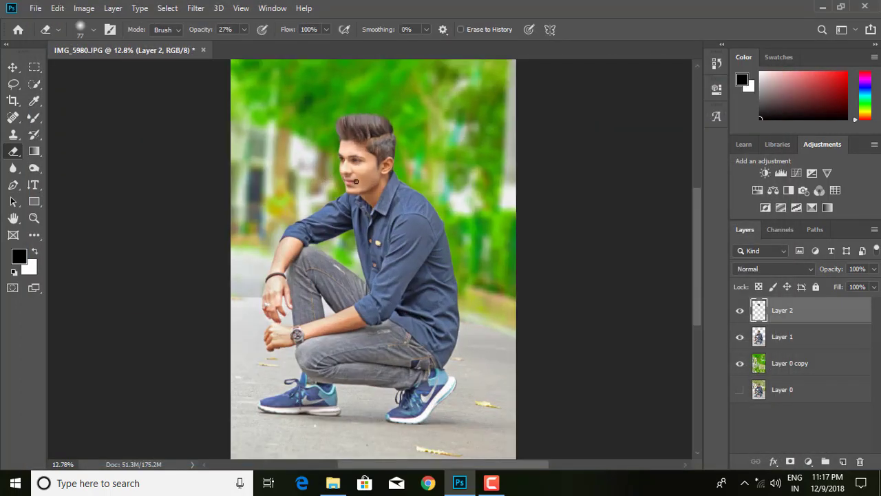
pyautogui.scroll(2, 356, 181)
pyautogui.scroll(-2, 398, 124)
pyautogui.scroll(3, 399, 122)
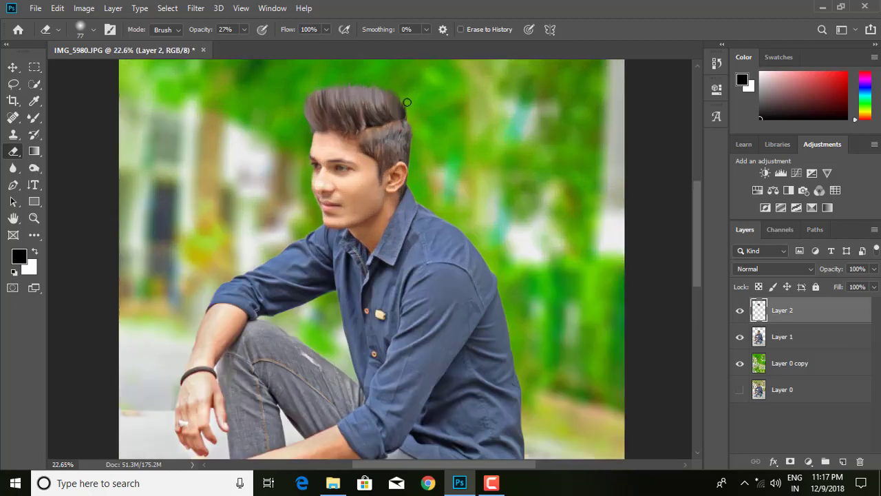
pyautogui.scroll(2, 407, 103)
pyautogui.scroll(1, 410, 122)
pyautogui.scroll(-2, 411, 122)
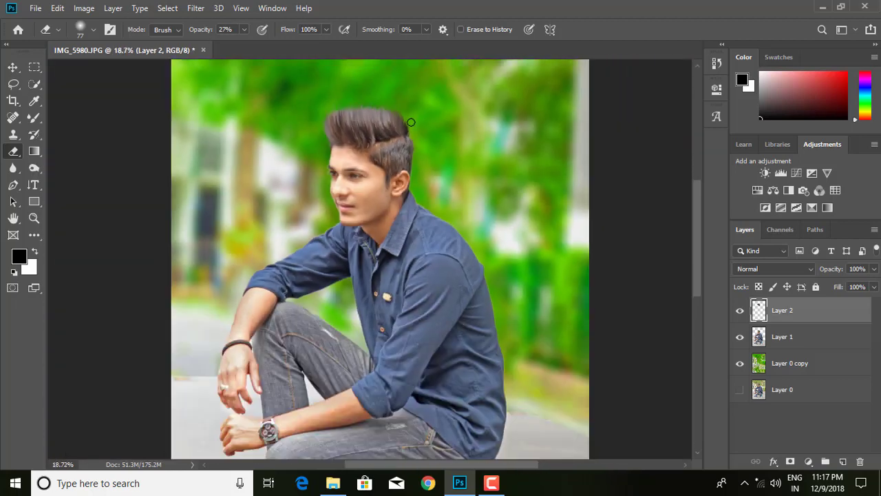
pyautogui.scroll(-1, 411, 122)
pyautogui.scroll(1, 423, 130)
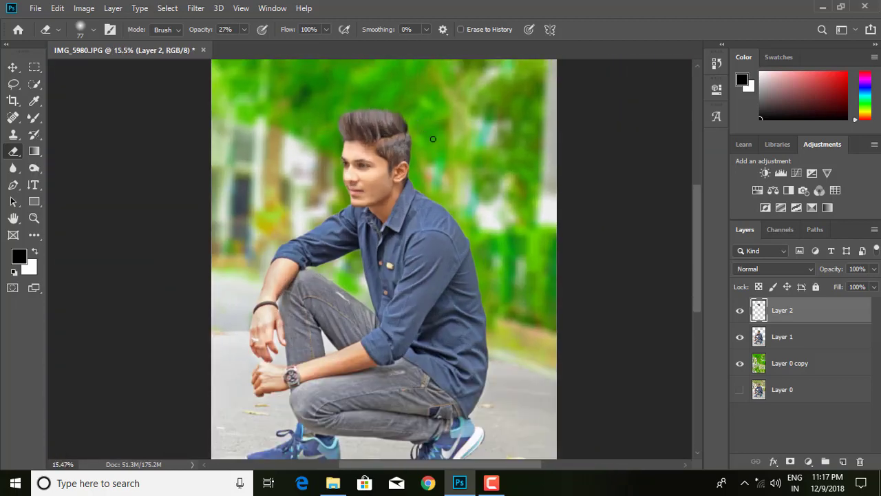
pyautogui.scroll(-1, 403, 139)
pyautogui.scroll(1, 394, 153)
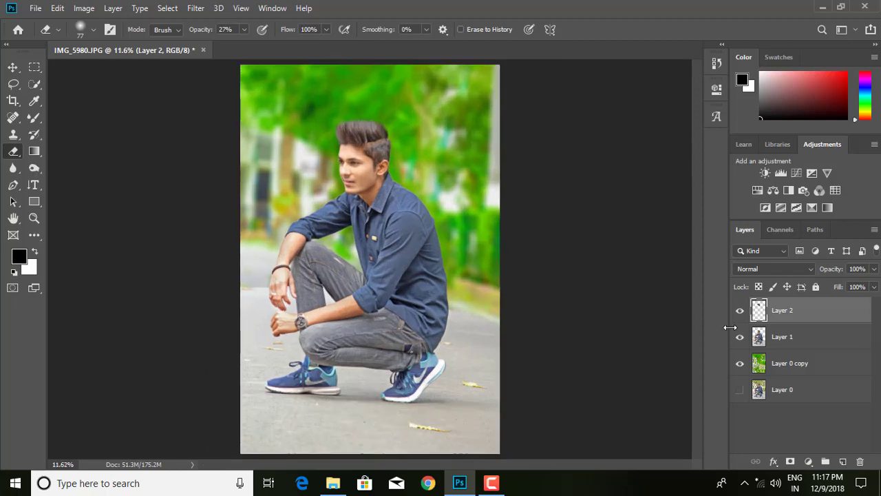
pyautogui.click(790, 365)
pyautogui.click(788, 337)
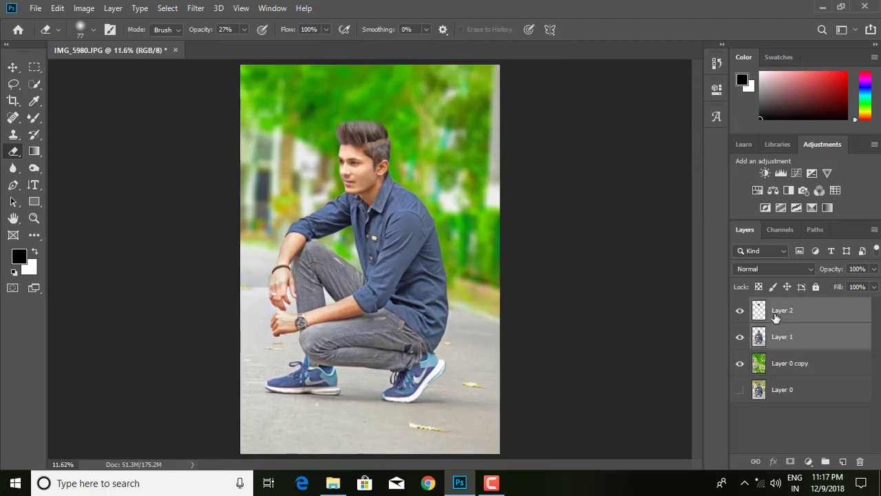
pyautogui.press('Delete')
# Stamp the visible layers and apply Color Efex Pro 4's Dark Contrasts filter
pyautogui.hotkey('ctrl', 'shift', 'alt', 'e')
pyautogui.click(195, 7)
pyautogui.moveTo(220, 297)
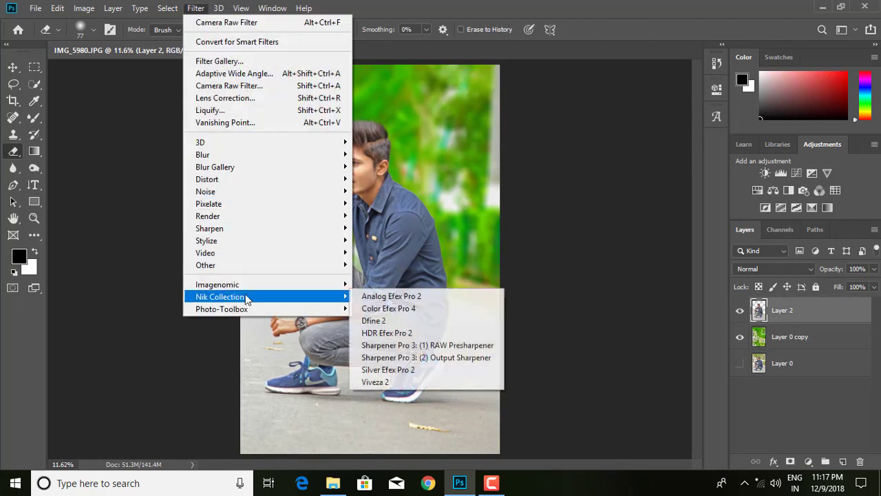
pyautogui.click(411, 309)
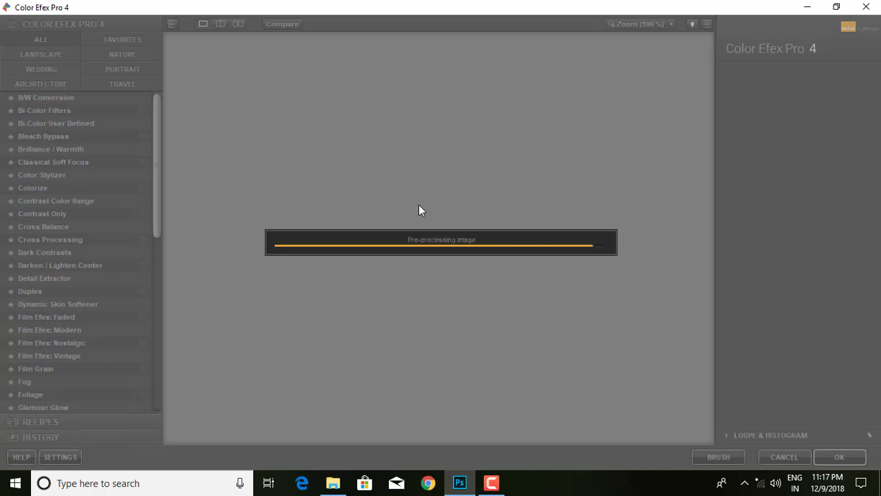
pyautogui.scroll(-2, 52, 309)
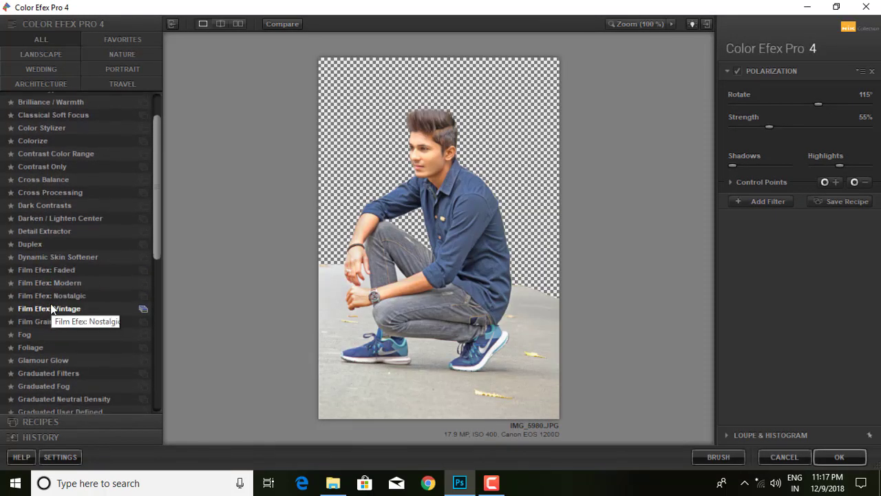
pyautogui.scroll(-1, 41, 262)
pyautogui.scroll(-3, 40, 287)
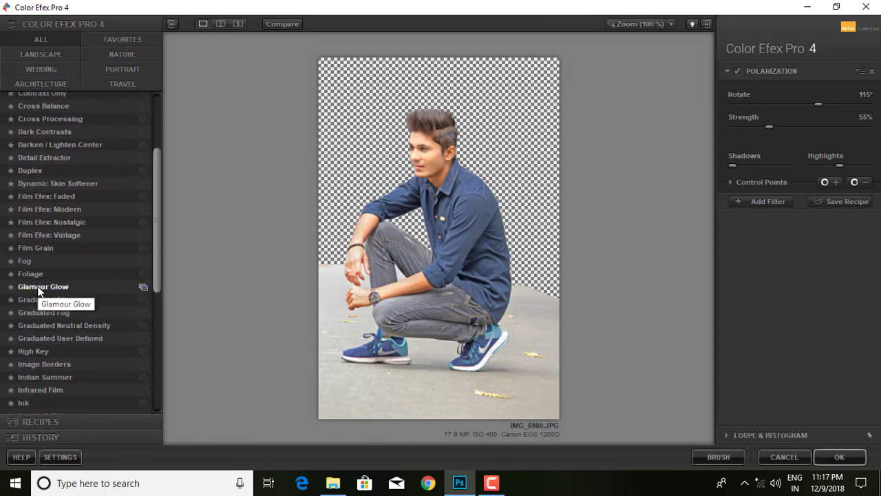
pyautogui.click(34, 117)
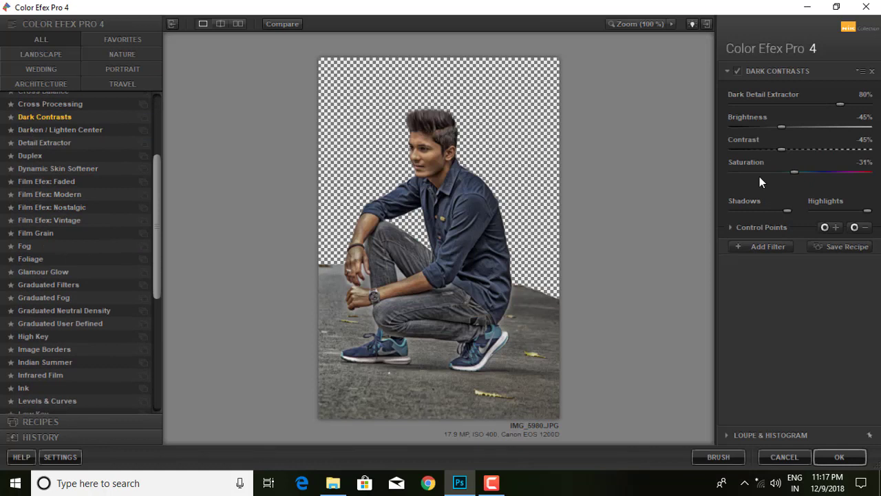
# Raise Dark Contrasts saturation to 50% and add a control point on the face
pyautogui.moveTo(851, 173); pyautogui.dragTo(875, 177)
pyautogui.click(855, 227)
pyautogui.click(435, 168)
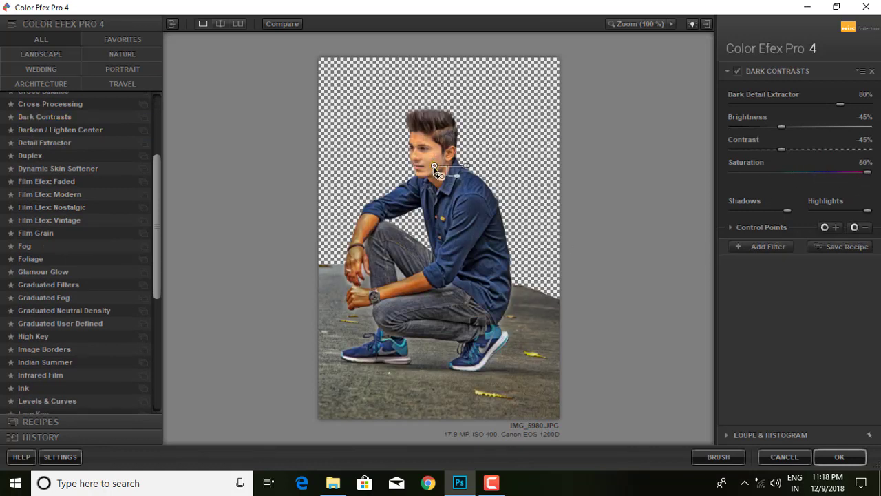
pyautogui.moveTo(434, 167); pyautogui.dragTo(437, 156)
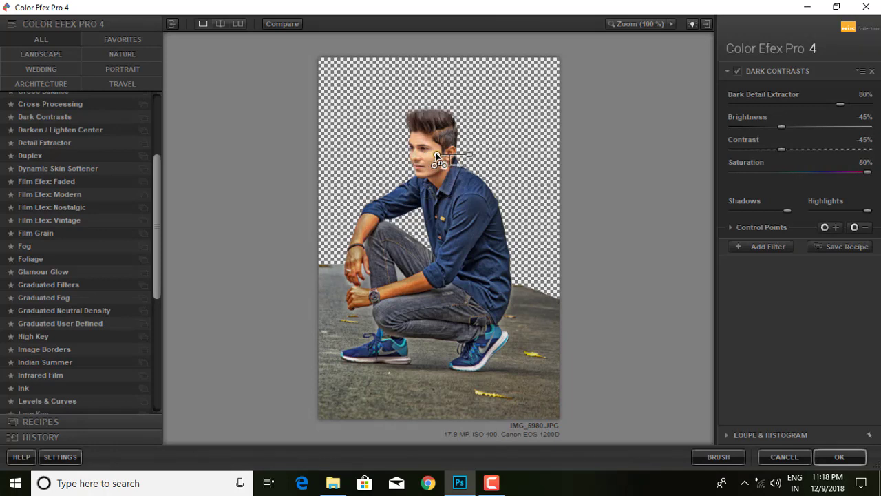
# Add control points on the hands and hair, tweak brightness and detail, and apply
pyautogui.click(855, 227)
pyautogui.click(409, 287)
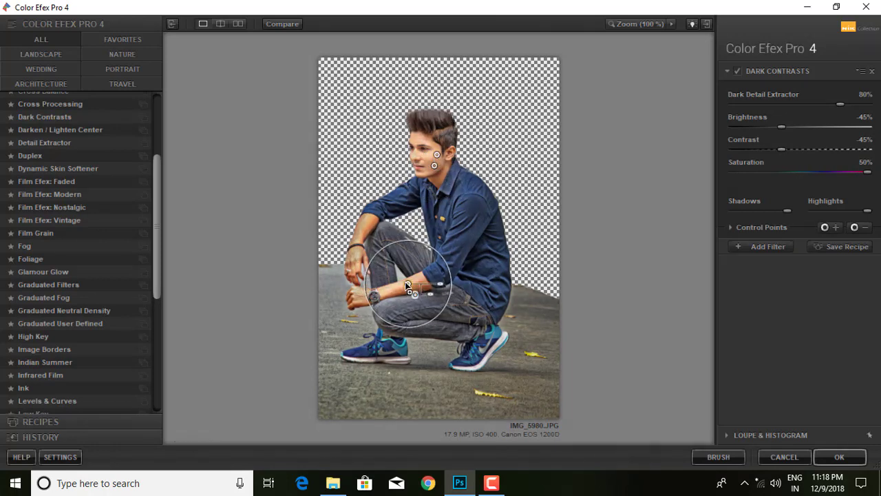
pyautogui.moveTo(408, 286); pyautogui.dragTo(366, 279)
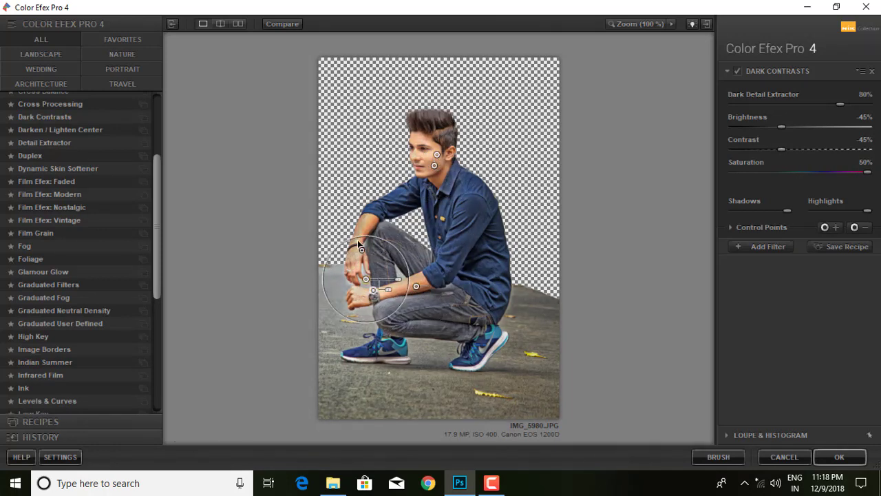
pyautogui.moveTo(358, 244); pyautogui.dragTo(360, 239)
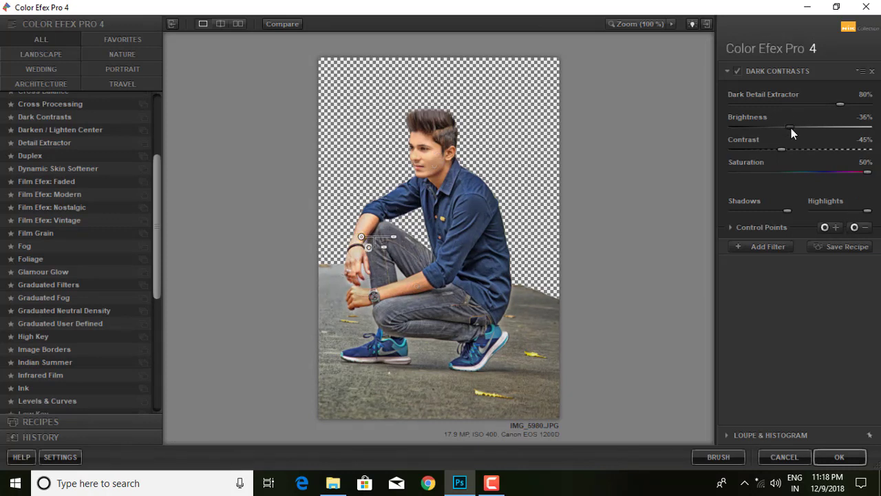
pyautogui.moveTo(792, 128); pyautogui.dragTo(824, 106)
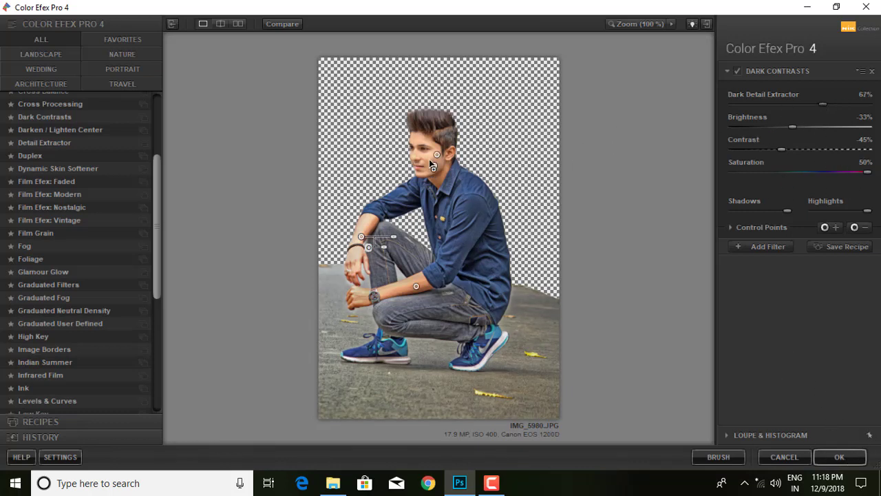
pyautogui.click(439, 131)
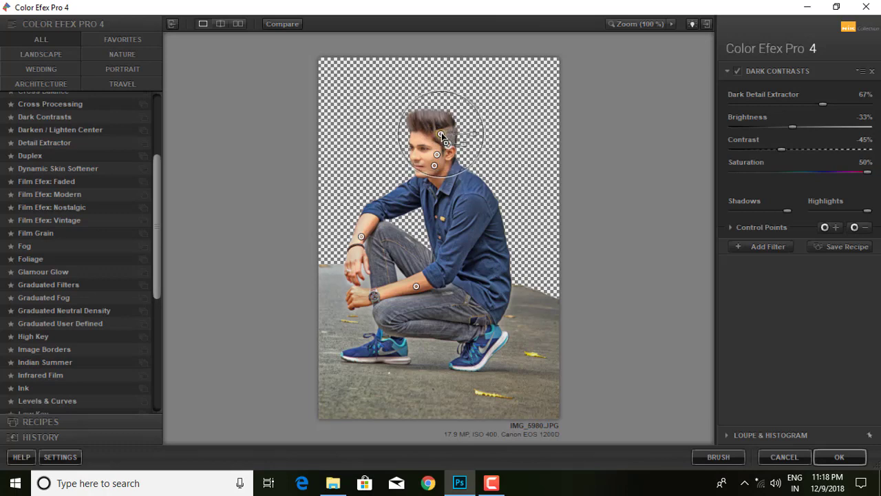
pyautogui.click(858, 453)
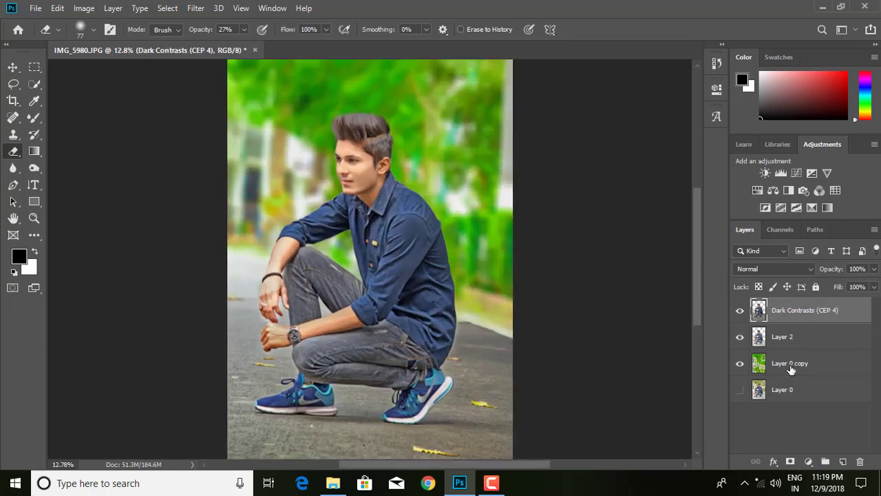
# Darken the Layer 0 copy midtones slightly with a Curves adjustment
pyautogui.click(790, 364)
pyautogui.click(83, 8)
pyautogui.moveTo(103, 42)
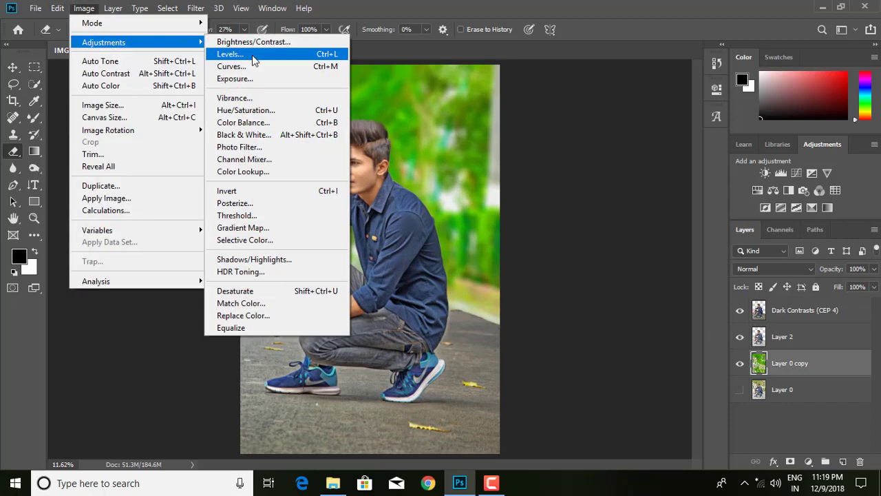
pyautogui.click(263, 66)
pyautogui.moveTo(568, 215)
pyautogui.mouseDown()
pyautogui.moveTo(574, 210)
pyautogui.moveTo(518, 252)
pyautogui.moveTo(519, 262)
pyautogui.mouseUp()
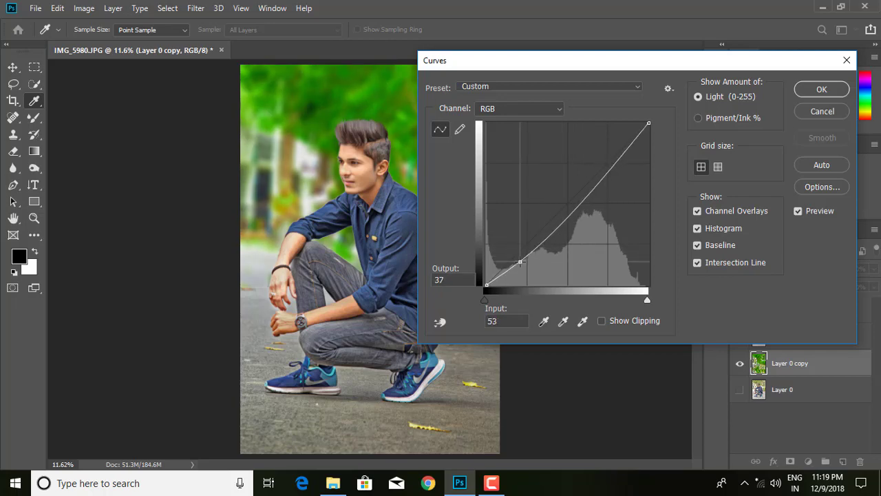
pyautogui.click(821, 88)
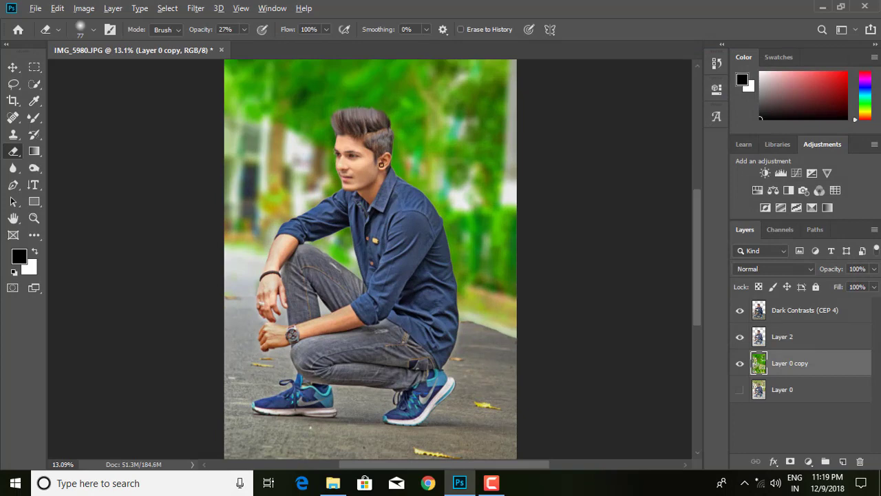
# Merge all visible layers into Layer 0 copy and compare before and after
pyautogui.scroll(-2, 381, 164)
pyautogui.rightClick(815, 372)
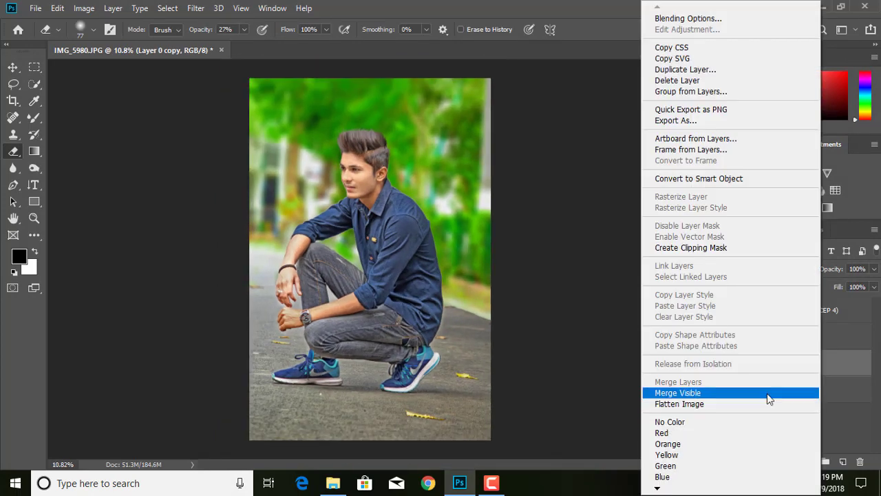
pyautogui.click(709, 395)
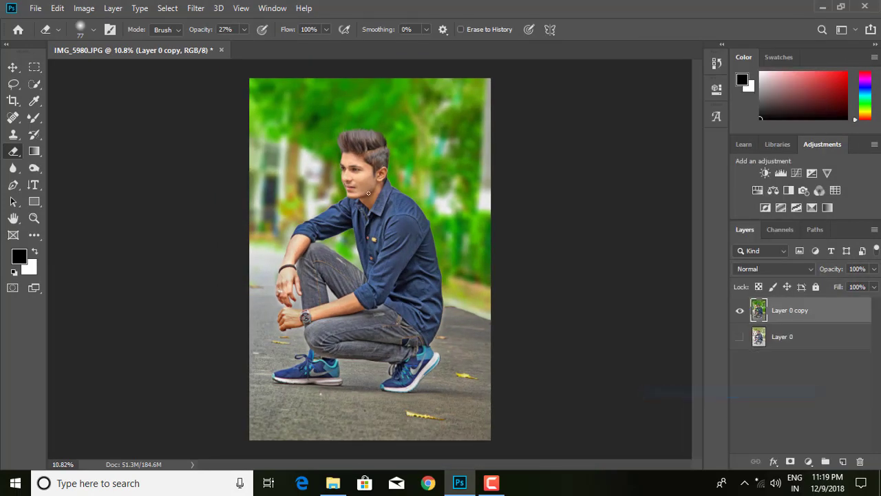
pyautogui.click(741, 311)
pyautogui.click(740, 313)
pyautogui.click(740, 314)
pyautogui.click(741, 313)
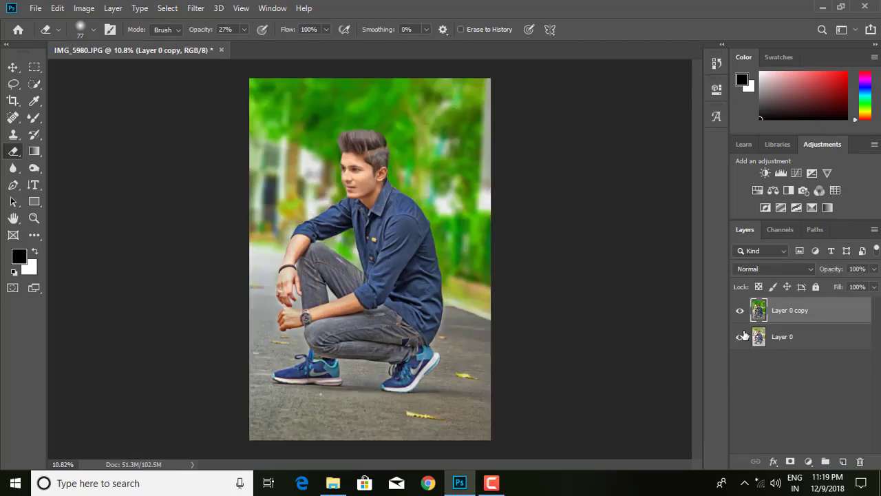
pyautogui.click(196, 8)
# In Camera Raw, raise Clarity to +43, lift Shadows to +39 and boost Vibrance
pyautogui.click(227, 86)
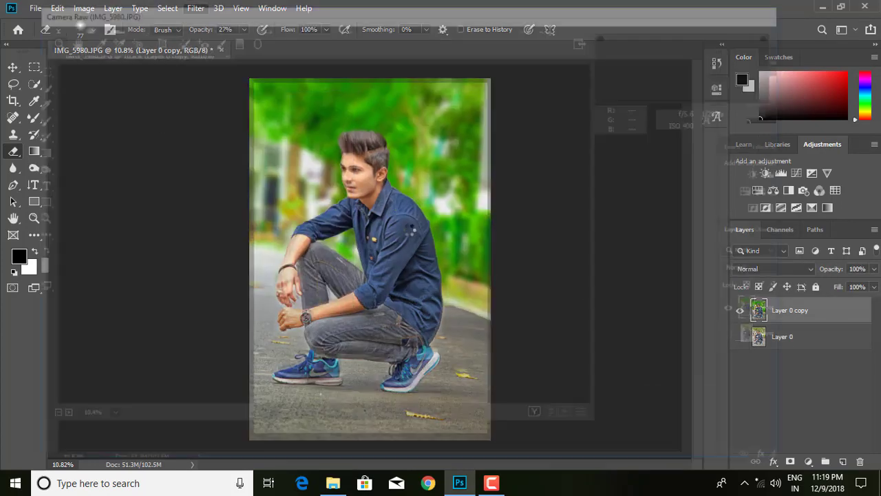
pyautogui.scroll(-3, 692, 355)
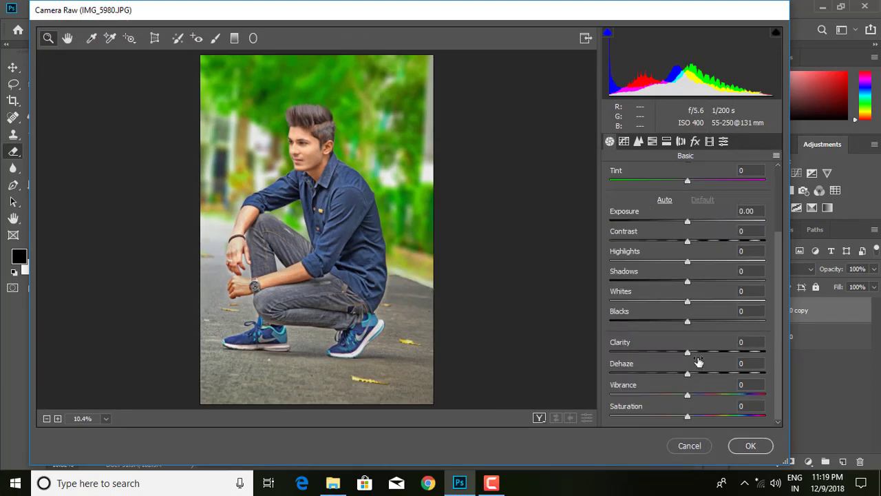
pyautogui.moveTo(690, 353); pyautogui.dragTo(721, 353)
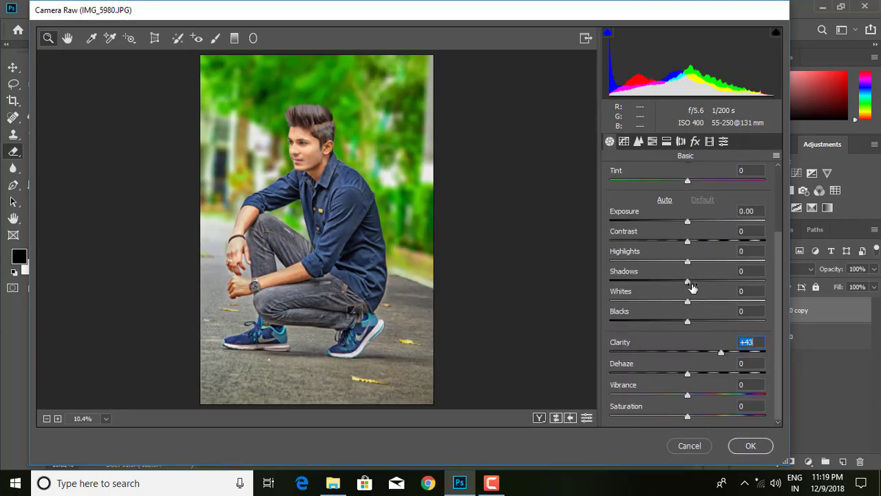
pyautogui.moveTo(687, 281)
pyautogui.mouseDown()
pyautogui.moveTo(734, 283)
pyautogui.moveTo(717, 282)
pyautogui.mouseUp()
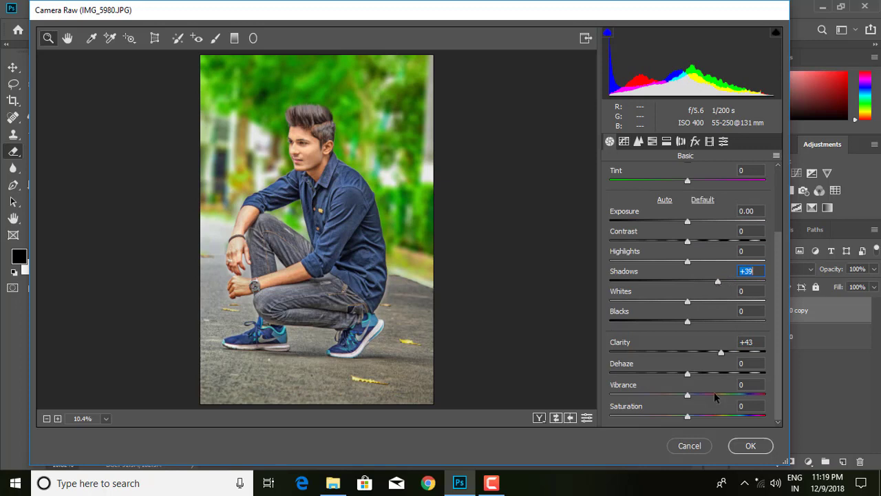
pyautogui.moveTo(688, 394); pyautogui.dragTo(710, 397)
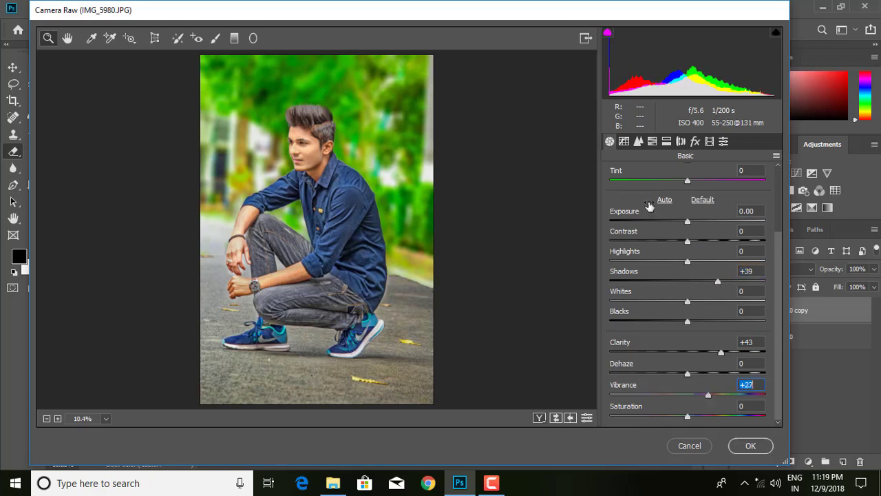
# Set sharpening to 38, luminance noise reduction to 29, and tune orange and red saturation
pyautogui.click(638, 141)
pyautogui.moveTo(636, 194); pyautogui.dragTo(649, 194)
pyautogui.moveTo(610, 301); pyautogui.dragTo(654, 303)
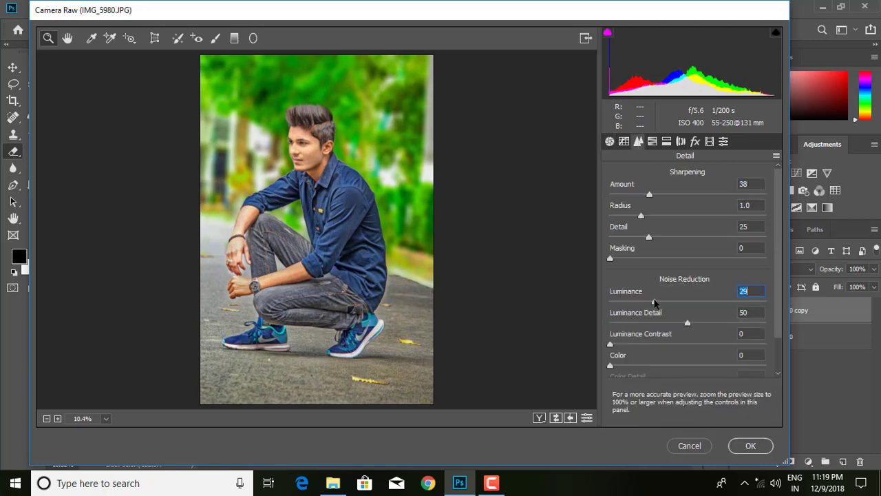
pyautogui.click(652, 142)
pyautogui.click(662, 175)
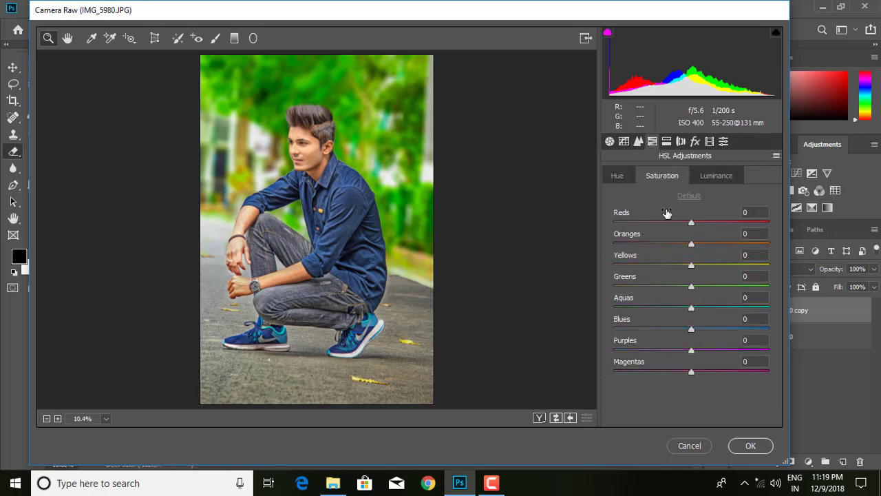
pyautogui.moveTo(691, 246)
pyautogui.mouseDown()
pyautogui.moveTo(682, 246)
pyautogui.moveTo(714, 247)
pyautogui.moveTo(699, 249)
pyautogui.moveTo(749, 223)
pyautogui.mouseUp()
pyautogui.click(716, 175)
pyautogui.click(662, 176)
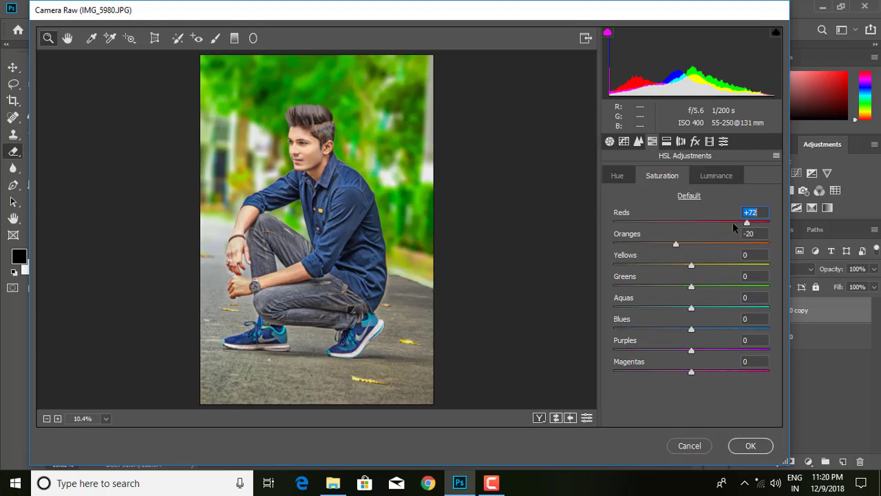
# Lower Highlights strongly, set Contrast +14, Blacks +18 and Shadows +49
pyautogui.click(624, 141)
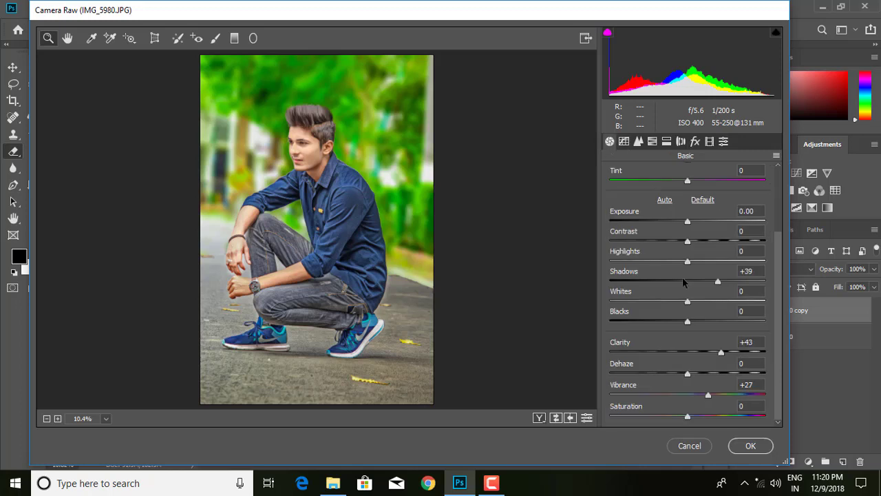
pyautogui.moveTo(687, 260)
pyautogui.mouseDown()
pyautogui.moveTo(612, 261)
pyautogui.moveTo(623, 252)
pyautogui.mouseUp()
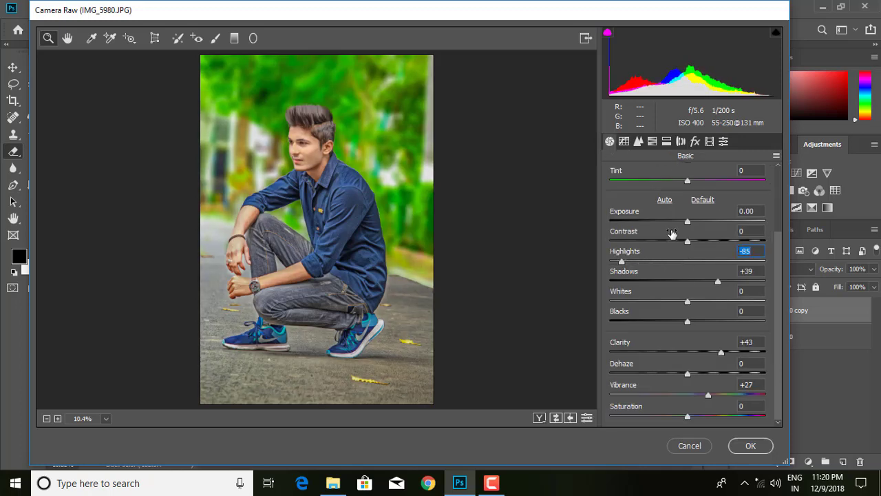
pyautogui.moveTo(688, 240); pyautogui.dragTo(699, 241)
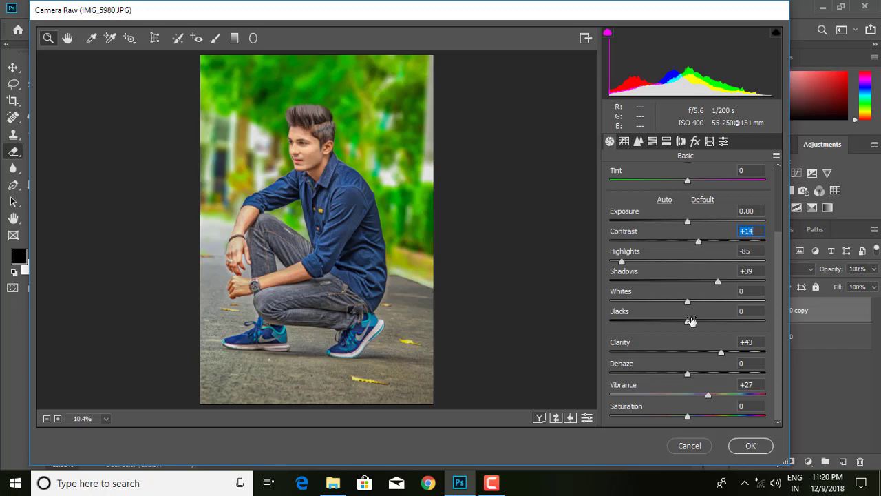
pyautogui.moveTo(692, 321); pyautogui.dragTo(707, 322)
pyautogui.moveTo(714, 282); pyautogui.dragTo(725, 283)
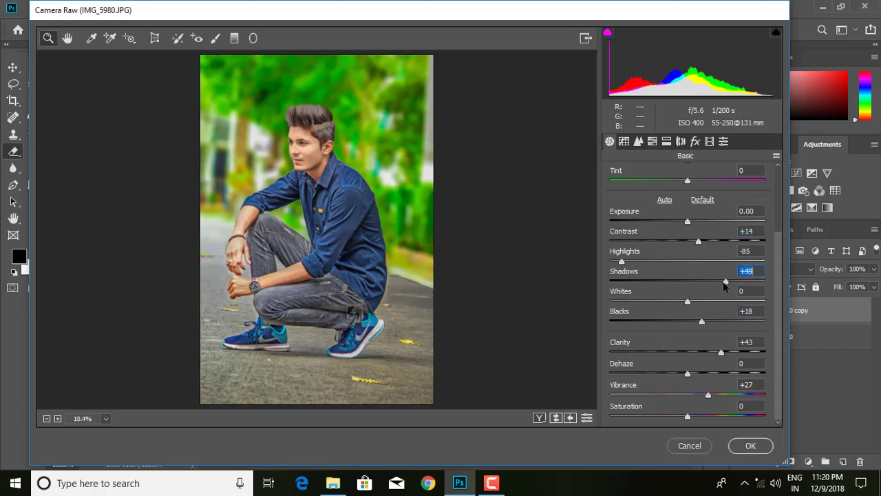
# Shift the Greens hue to +29 to make the background vivid green
pyautogui.click(652, 141)
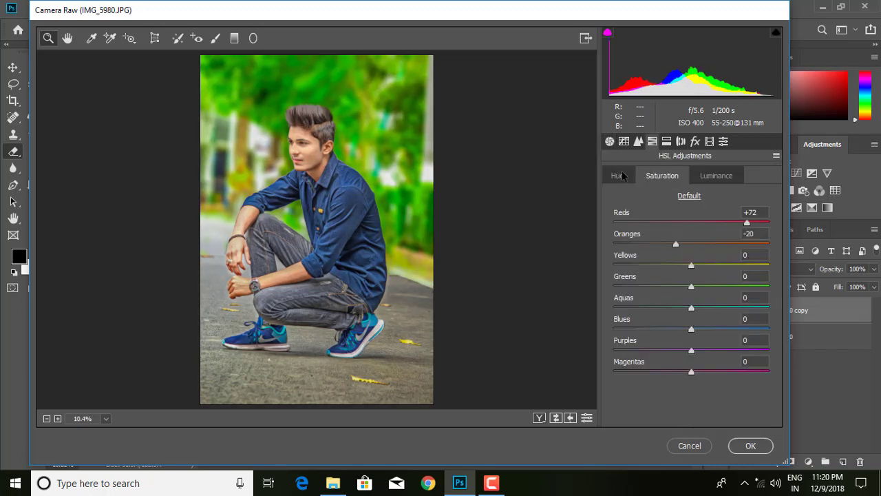
pyautogui.click(617, 175)
pyautogui.moveTo(692, 265)
pyautogui.mouseDown()
pyautogui.moveTo(592, 262)
pyautogui.moveTo(726, 288)
pyautogui.moveTo(646, 285)
pyautogui.mouseUp()
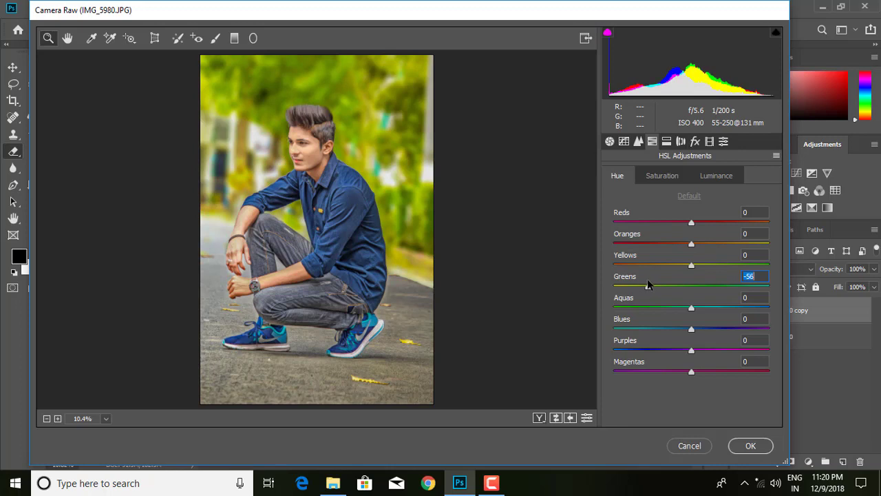
pyautogui.keyDown('alt'); pyautogui.click(300, 137); pyautogui.keyUp('alt')
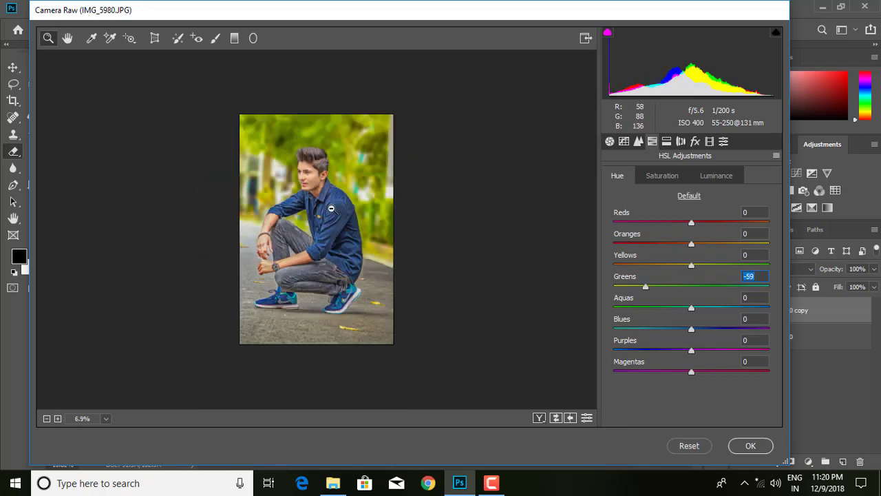
pyautogui.click(333, 186)
pyautogui.moveTo(645, 286); pyautogui.dragTo(719, 288)
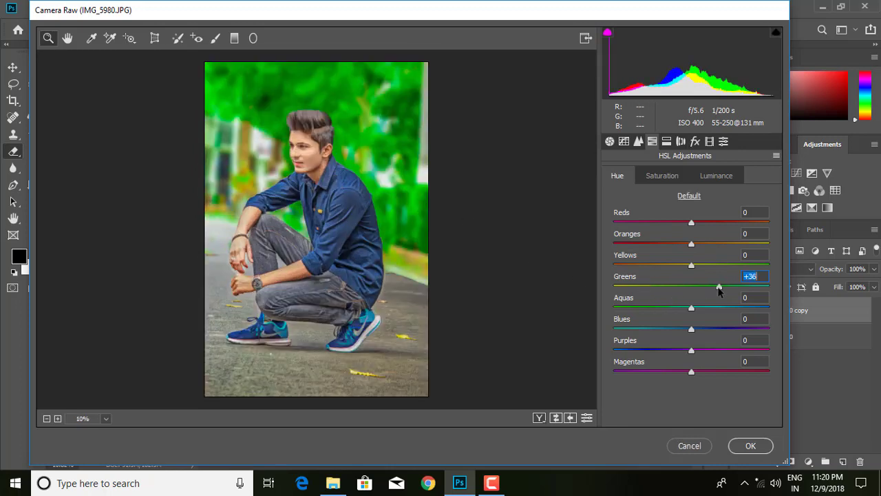
# Adjust the blue tones so they lean teal, with Blues hue at -17
pyautogui.click(715, 176)
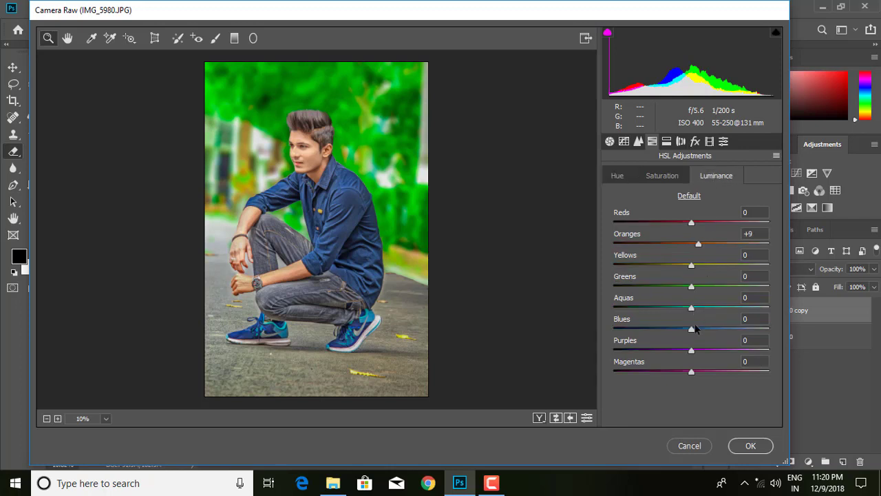
pyautogui.moveTo(692, 329)
pyautogui.mouseDown()
pyautogui.moveTo(730, 330)
pyautogui.moveTo(668, 329)
pyautogui.mouseUp()
pyautogui.click(617, 176)
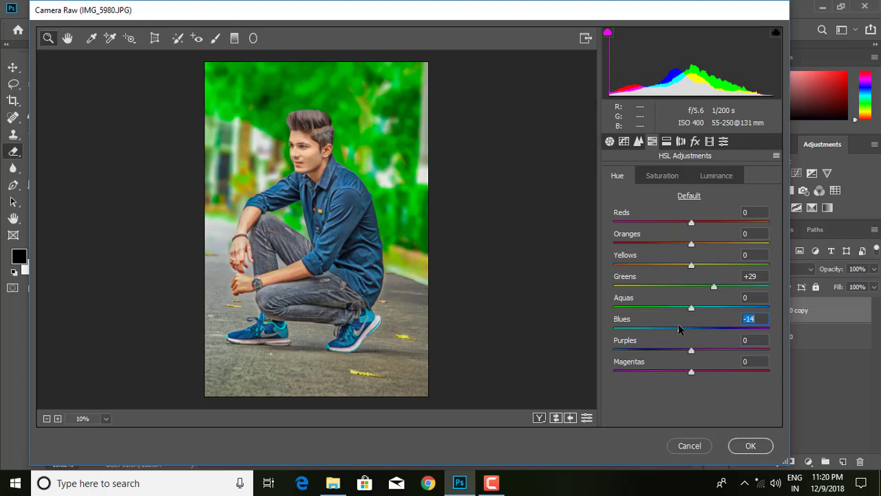
pyautogui.hotkey('ctrl', '0')
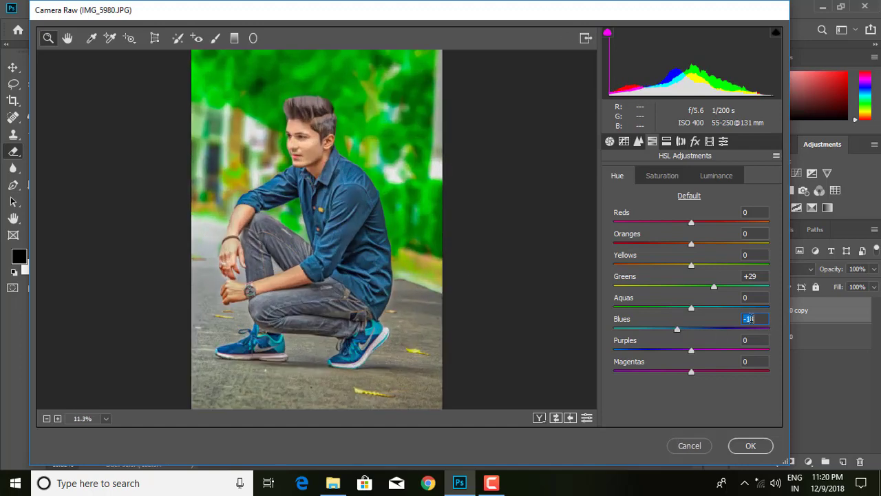
pyautogui.write('0')
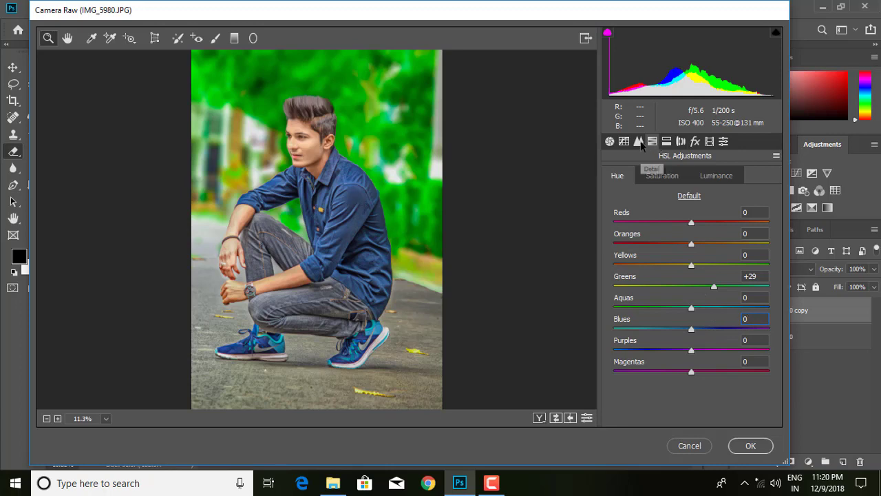
# Add a -32 vignette and apply the colour grade to Layer 0 copy
pyautogui.click(695, 141)
pyautogui.moveTo(691, 310)
pyautogui.mouseDown()
pyautogui.moveTo(672, 312)
pyautogui.moveTo(675, 329)
pyautogui.mouseUp()
pyautogui.click(652, 143)
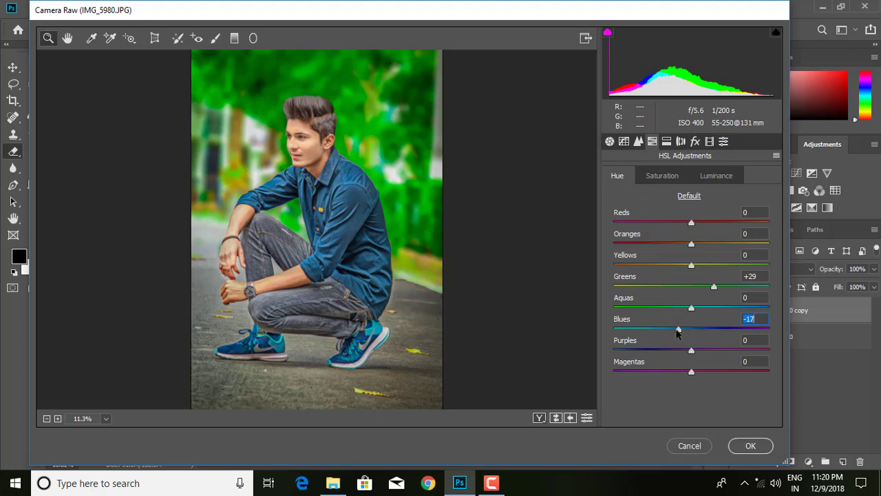
pyautogui.click(749, 445)
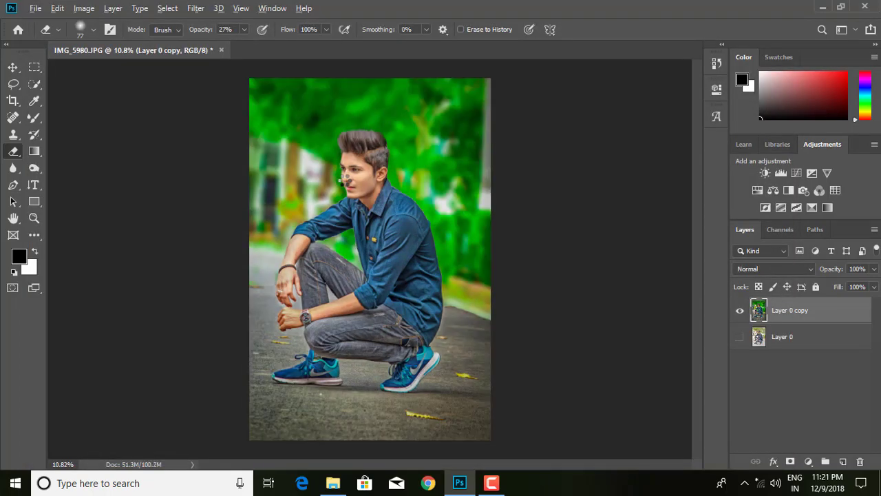
# Add a Selective Color adjustment layer and raise Black slightly for the Whites range
pyautogui.scroll(-1, 347, 178)
pyautogui.scroll(2, 351, 182)
pyautogui.scroll(-1, 364, 189)
pyautogui.click(196, 9)
pyautogui.click(808, 461)
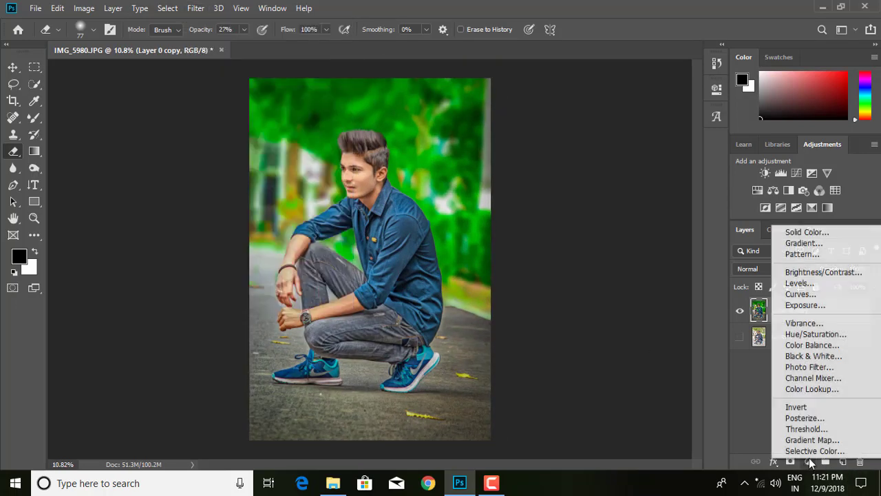
pyautogui.click(591, 141)
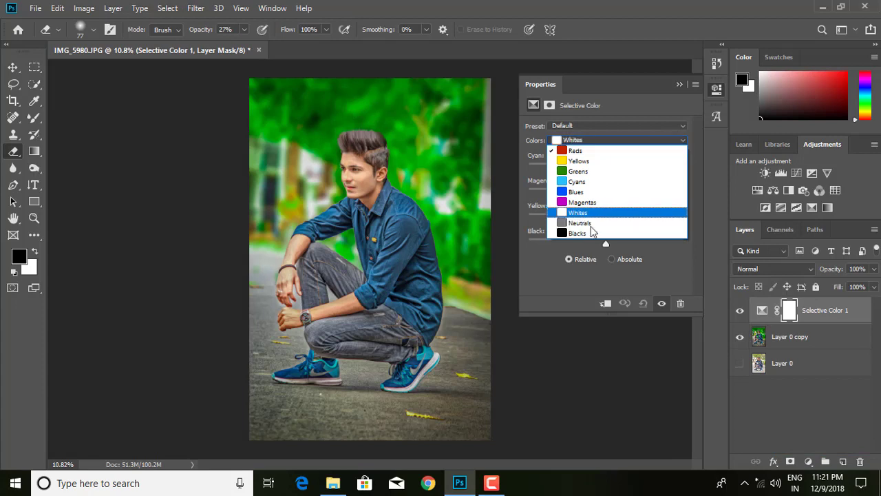
pyautogui.click(590, 205)
pyautogui.moveTo(606, 244); pyautogui.dragTo(610, 245)
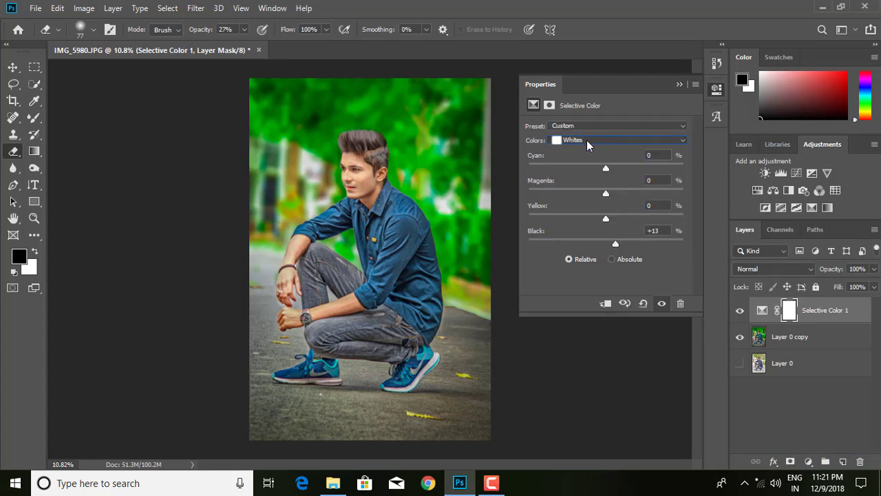
# For Neutrals, test Yellow and Magenta 40, reset both to 0, and raise Black slightly
pyautogui.click(591, 141)
pyautogui.click(584, 223)
pyautogui.moveTo(614, 216); pyautogui.dragTo(600, 215)
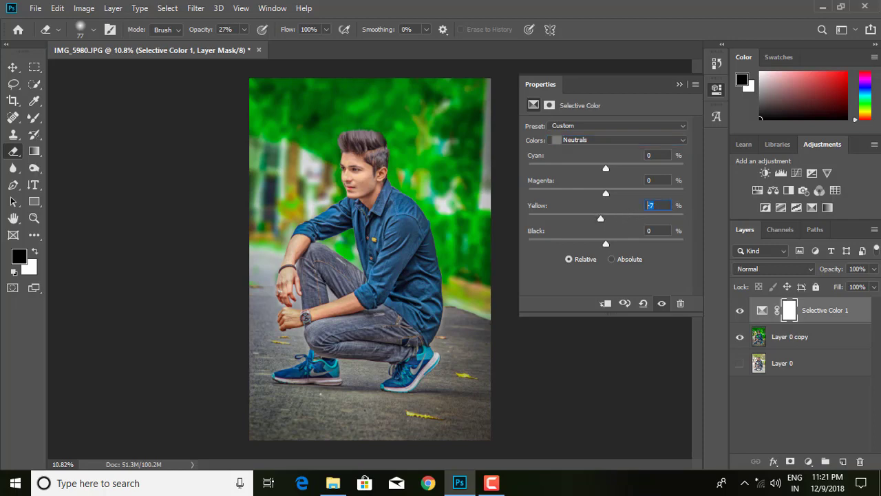
pyautogui.write('0')
pyautogui.moveTo(606, 193); pyautogui.dragTo(610, 194)
pyautogui.click(653, 181)
pyautogui.write('40')
pyautogui.press('Return')
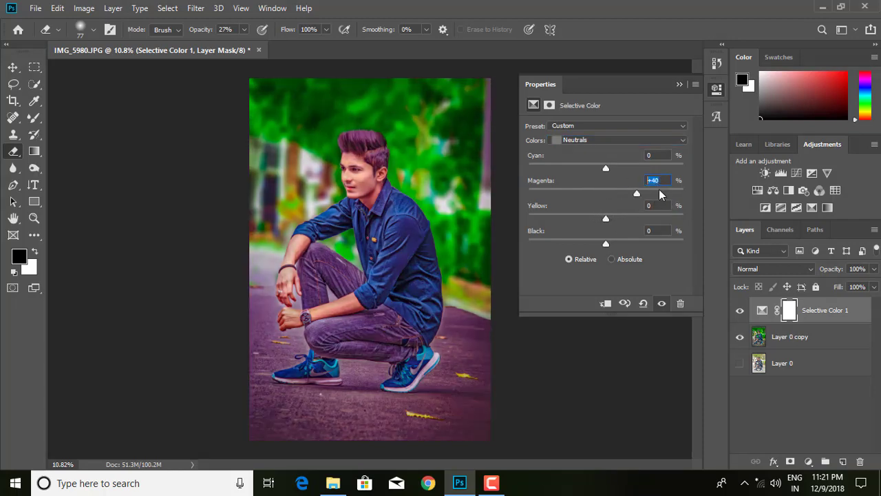
pyautogui.write('0')
pyautogui.moveTo(606, 244); pyautogui.dragTo(612, 244)
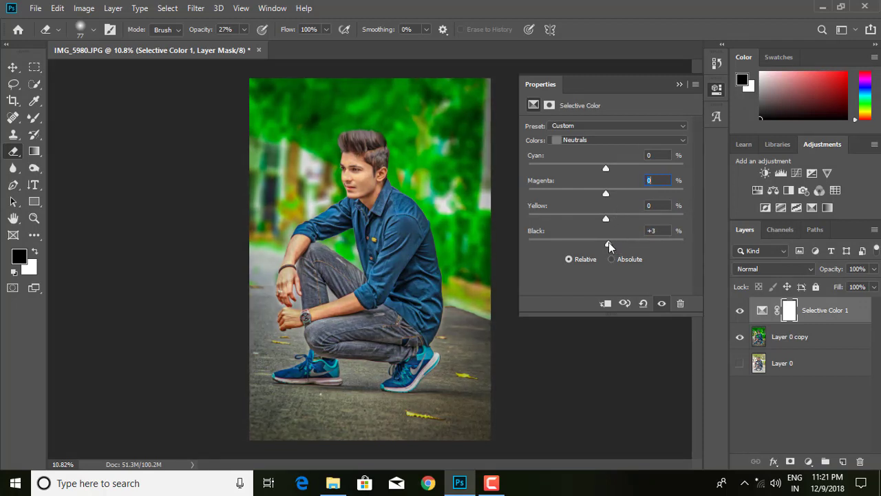
# Deepen Black slightly for the Blacks range and close the Properties panel
pyautogui.click(591, 140)
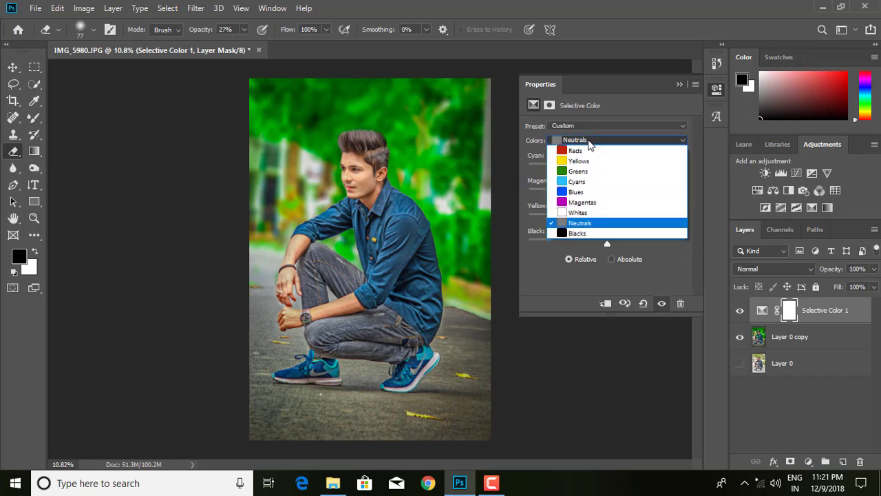
pyautogui.click(579, 233)
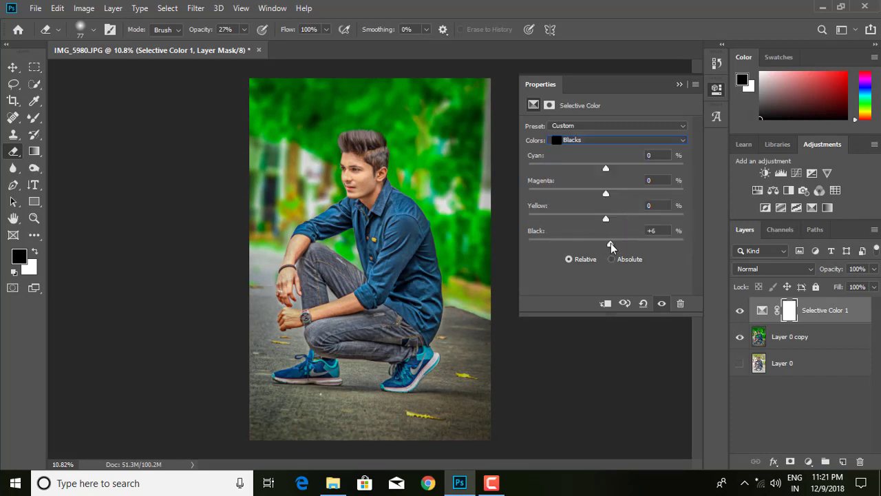
pyautogui.moveTo(610, 246); pyautogui.dragTo(604, 246)
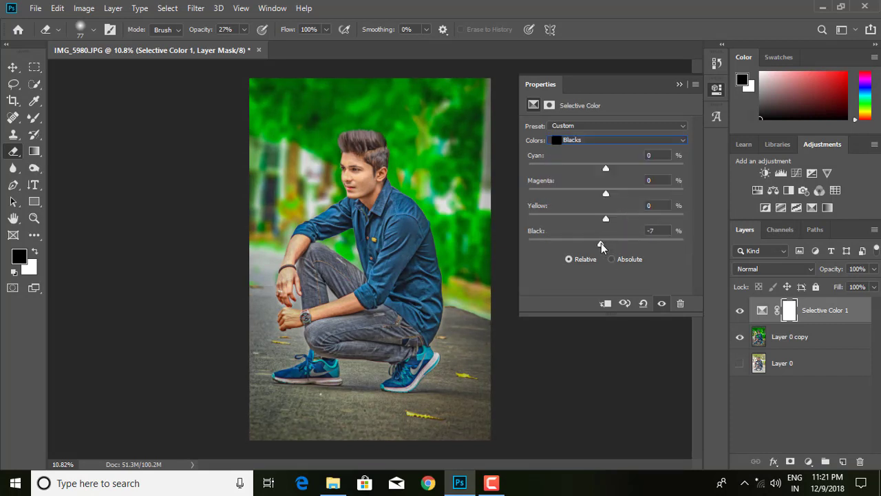
pyautogui.click(680, 84)
pyautogui.hotkey('ctrl', '-')
pyautogui.hotkey('ctrl', '-')
pyautogui.hotkey('ctrl', '-')
pyautogui.hotkey('ctrl', '0')
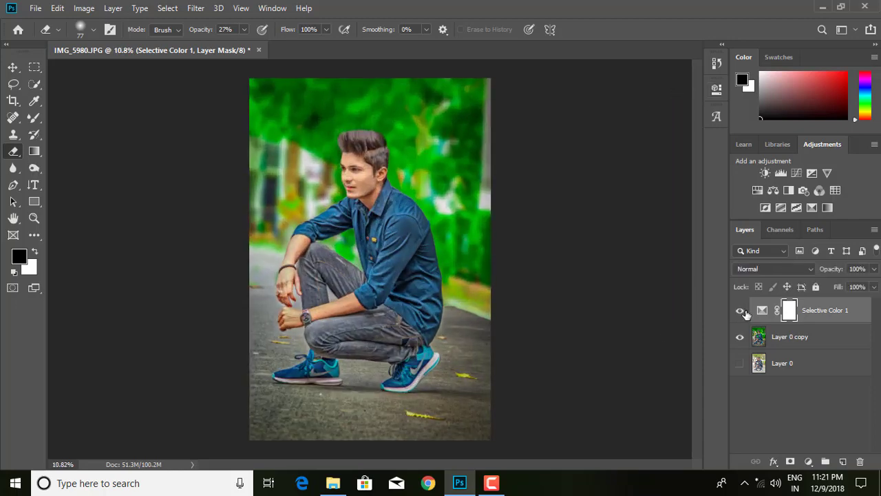
# Merge Layer 0 copy and Selective Color 1 into a single layer
pyautogui.rightClick(820, 341)
pyautogui.click(835, 342)
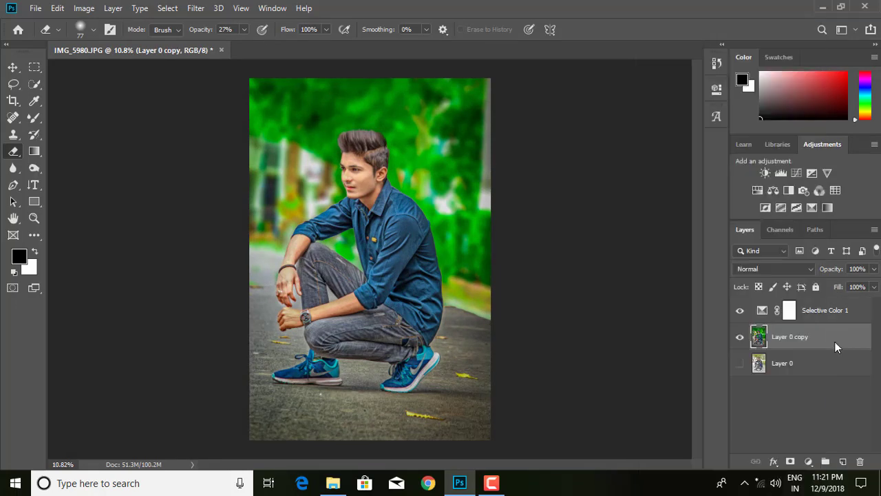
pyautogui.keyDown('ctrl'); pyautogui.click(830, 311); pyautogui.keyUp('ctrl')
pyautogui.rightClick(830, 311)
pyautogui.click(717, 382)
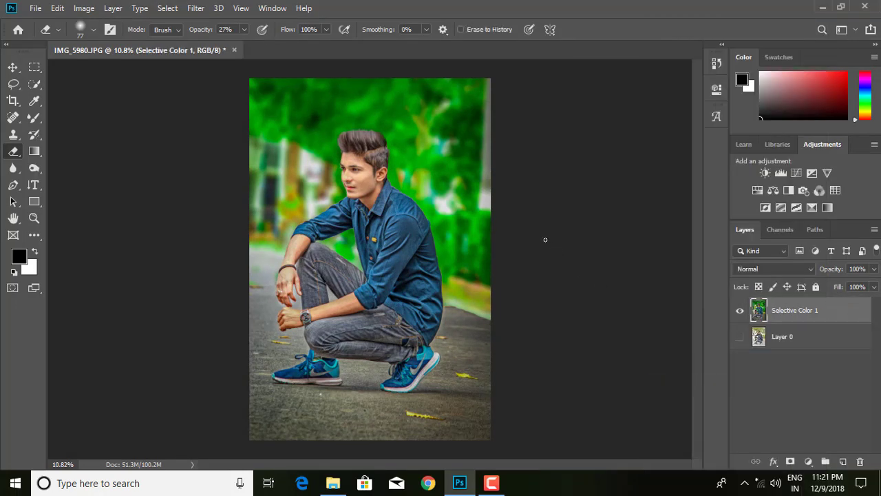
# In the Camera Raw Filter, lift Shadows to +33 and set sharpening Amount to 28
pyautogui.click(196, 8)
pyautogui.click(214, 85)
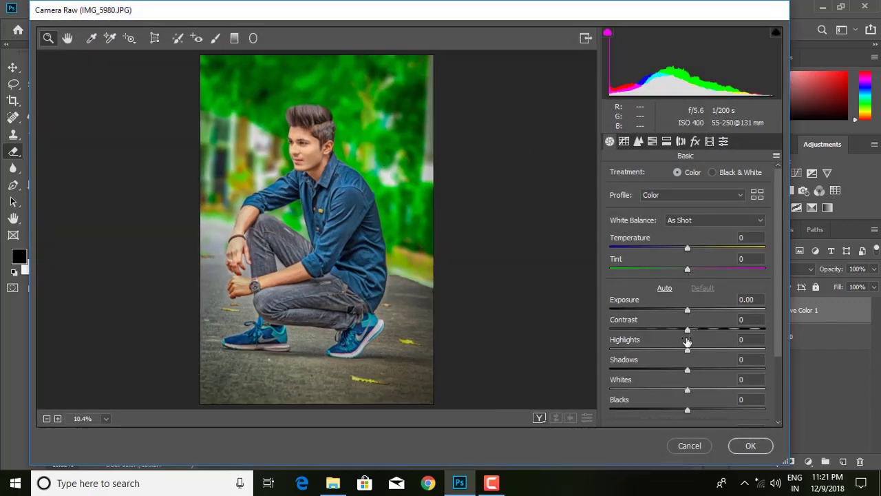
pyautogui.moveTo(687, 370); pyautogui.dragTo(714, 370)
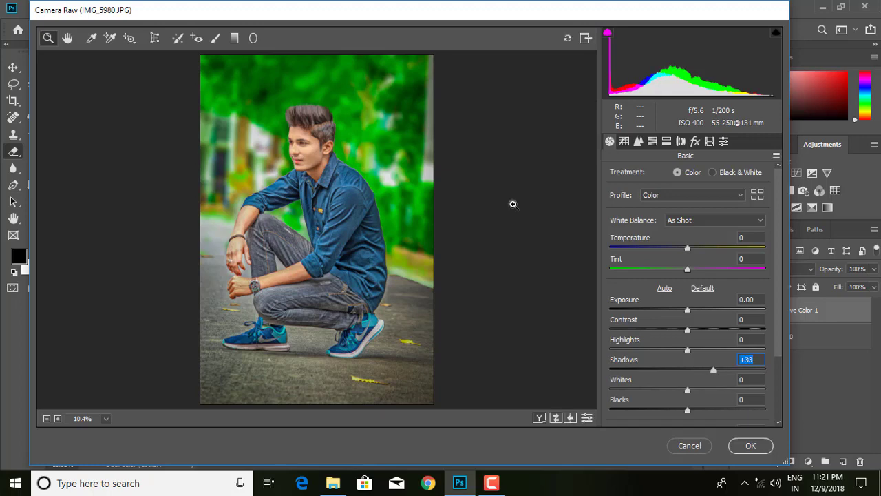
pyautogui.click(300, 143)
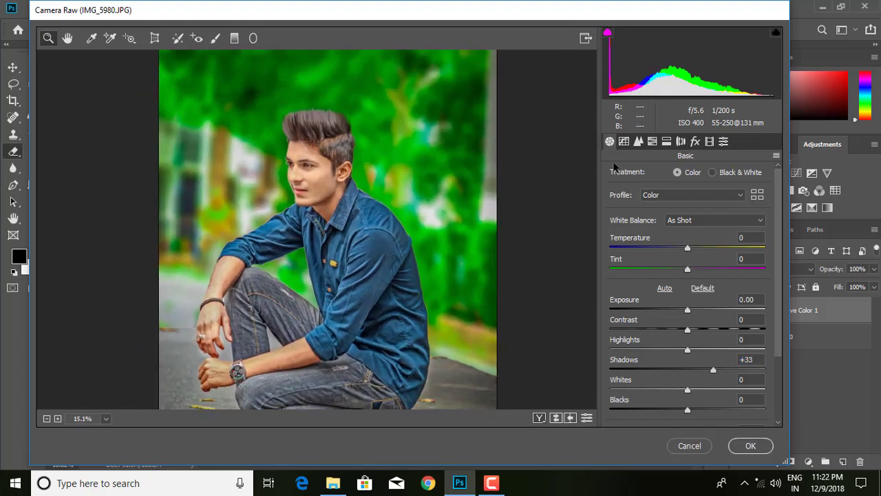
pyautogui.click(639, 141)
pyautogui.moveTo(639, 194); pyautogui.dragTo(638, 195)
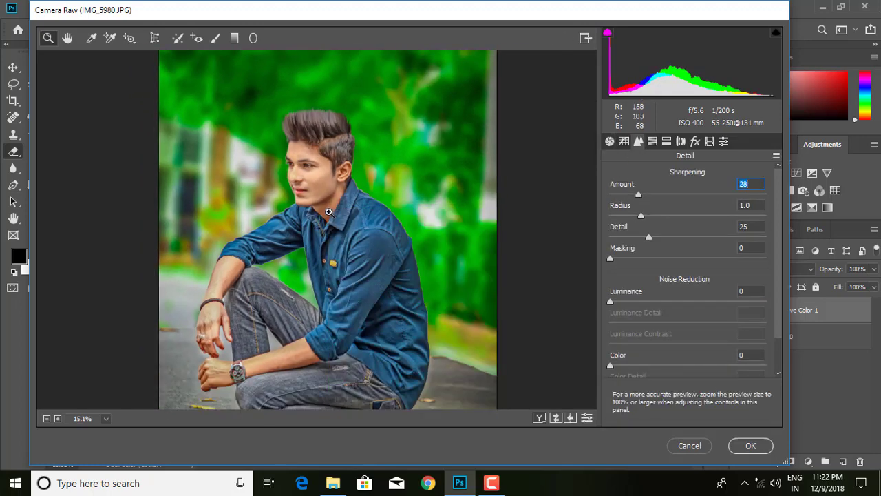
pyautogui.moveTo(335, 330); pyautogui.dragTo(335, 199)
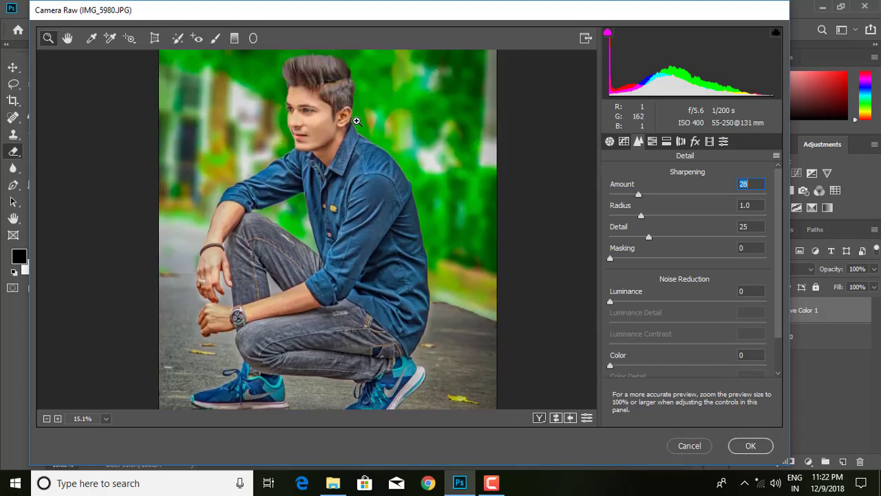
pyautogui.keyDown('alt'); pyautogui.click(340, 124); pyautogui.keyUp('alt')
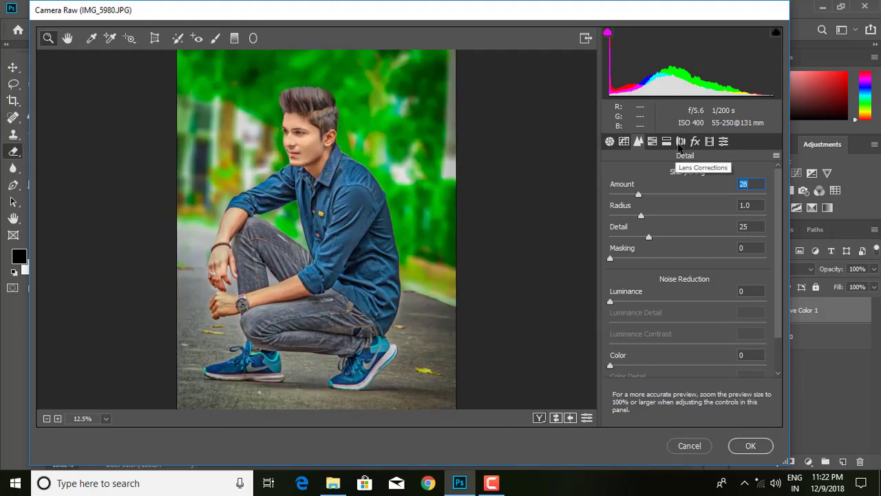
pyautogui.click(696, 141)
pyautogui.click(749, 446)
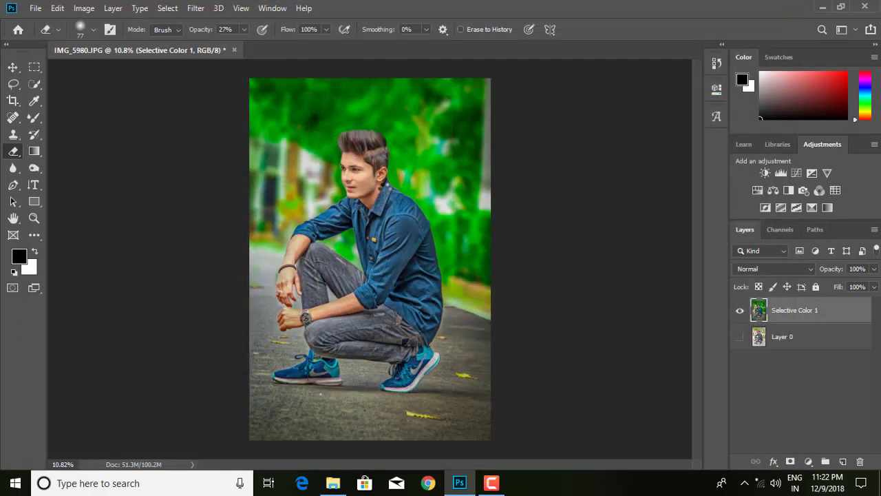
# Apply Brightness/Contrast to the merged layer with Contrast 7 and Brightness 0
pyautogui.hotkey('ctrl', '-')
pyautogui.hotkey('ctrl', '-')
pyautogui.hotkey('ctrl', '-')
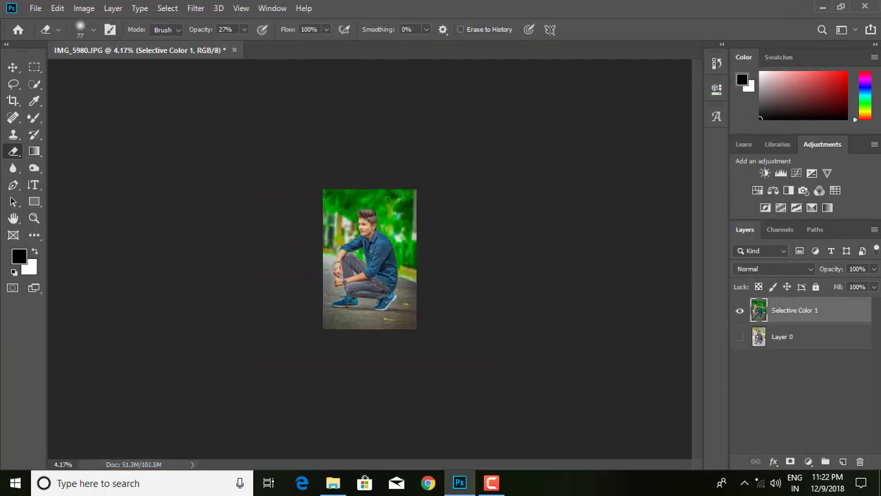
pyautogui.scroll(5, 348, 268)
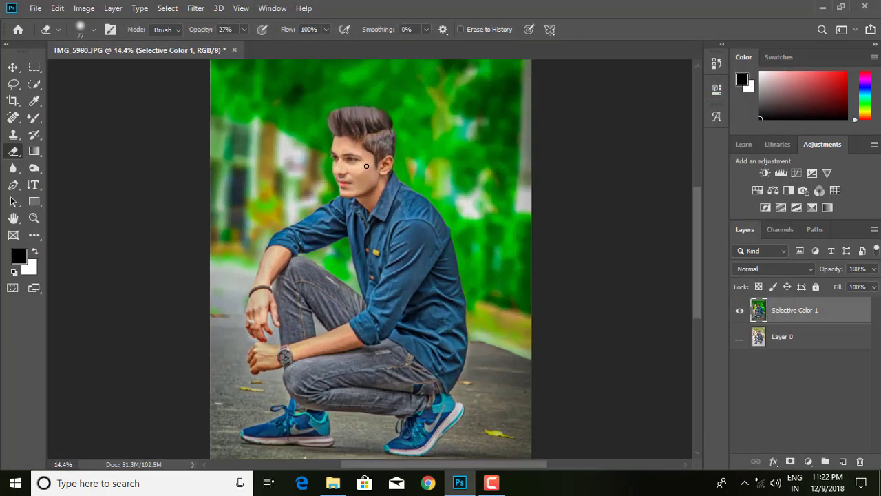
pyautogui.scroll(-2, 358, 221)
pyautogui.click(84, 7)
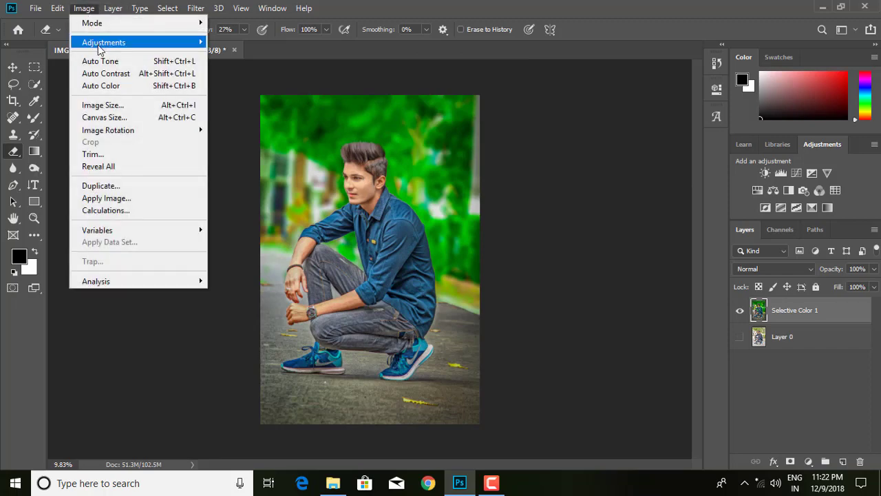
pyautogui.click(99, 58)
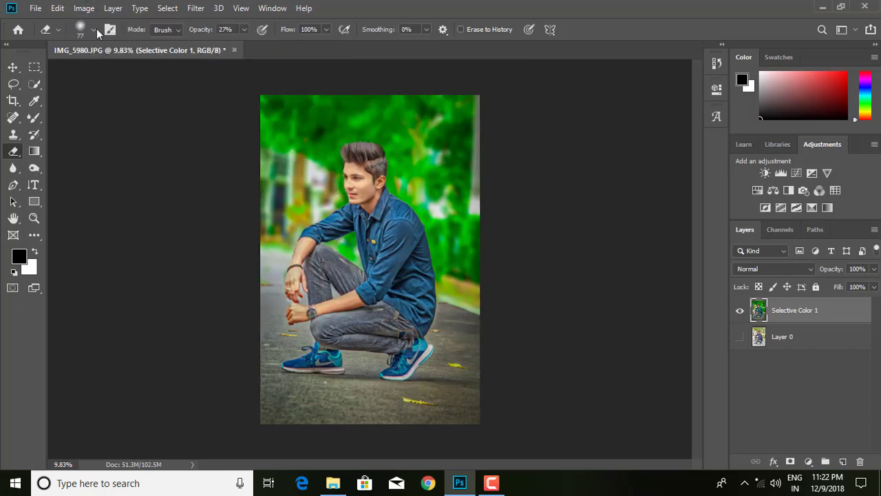
pyautogui.click(84, 8)
pyautogui.moveTo(103, 42)
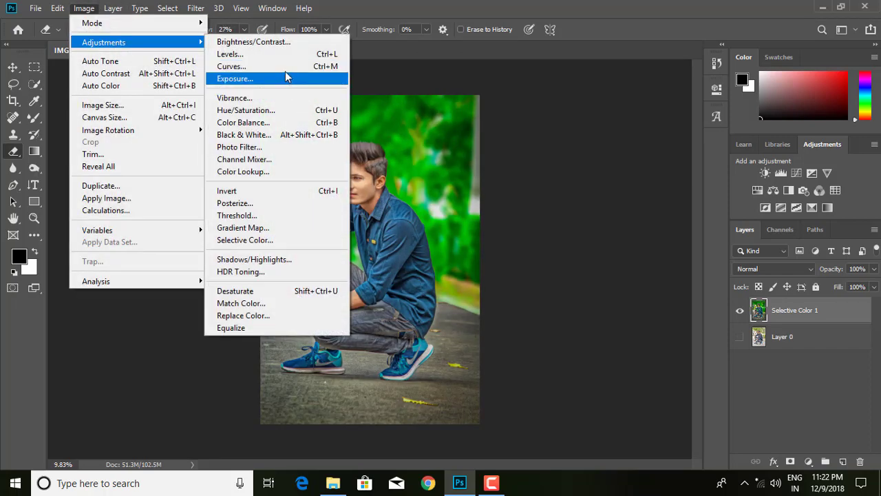
pyautogui.click(279, 42)
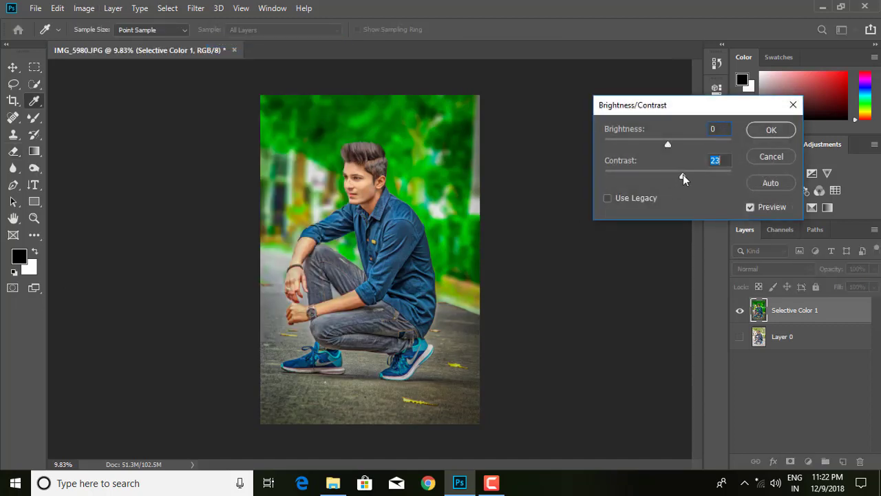
pyautogui.moveTo(683, 175); pyautogui.dragTo(673, 176)
pyautogui.click(772, 130)
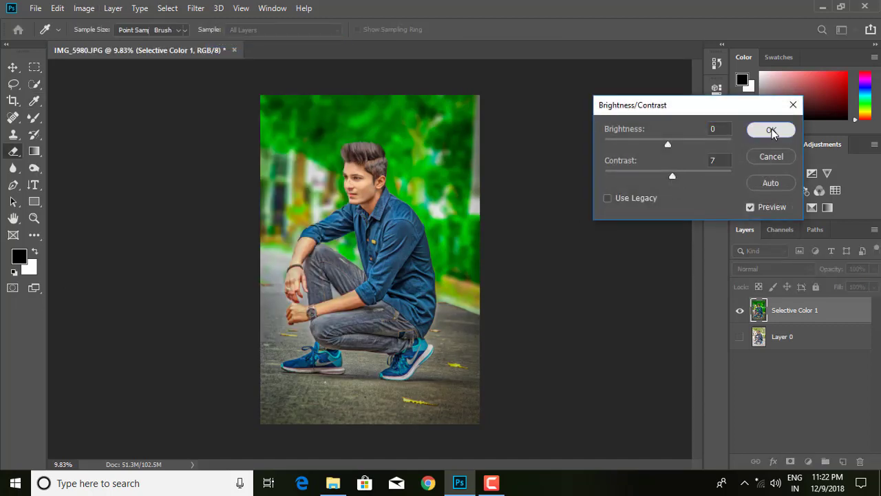
pyautogui.press('e')
pyautogui.scroll(5, 348, 172)
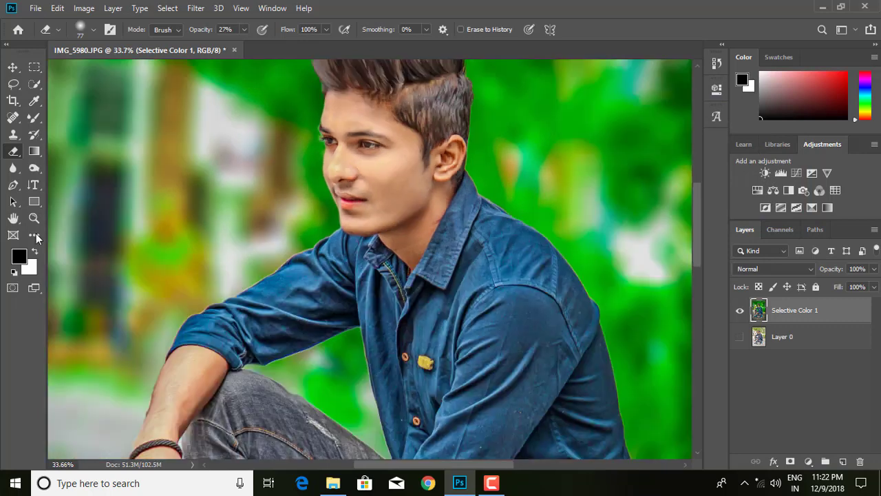
# Set up the Smudge tool with Skin smooth smudge brush 1 at about 61 px
pyautogui.click(36, 234)
pyautogui.click(103, 247)
pyautogui.scroll(2, 406, 166)
pyautogui.rightClick(406, 165)
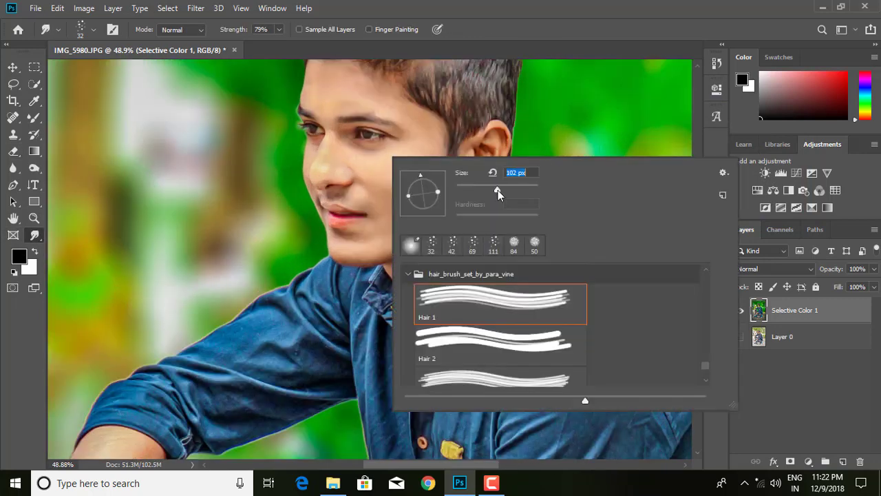
pyautogui.scroll(-1, 489, 293)
pyautogui.scroll(-1, 544, 327)
pyautogui.scroll(1, 466, 304)
pyautogui.scroll(2, 472, 322)
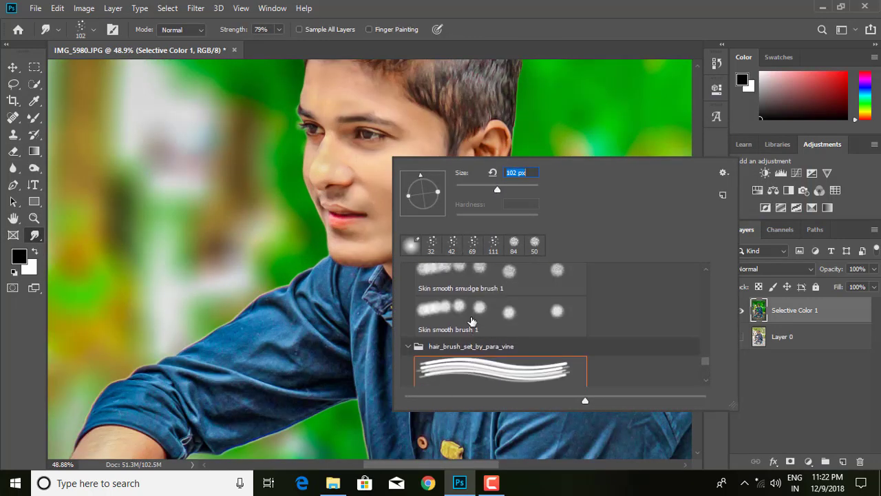
pyautogui.scroll(1, 472, 322)
pyautogui.scroll(1, 471, 321)
pyautogui.click(500, 372)
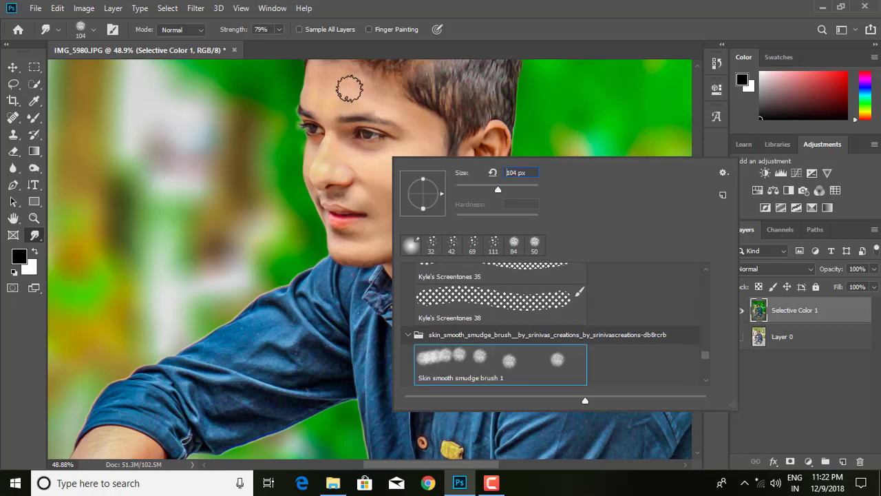
pyautogui.click(288, 114)
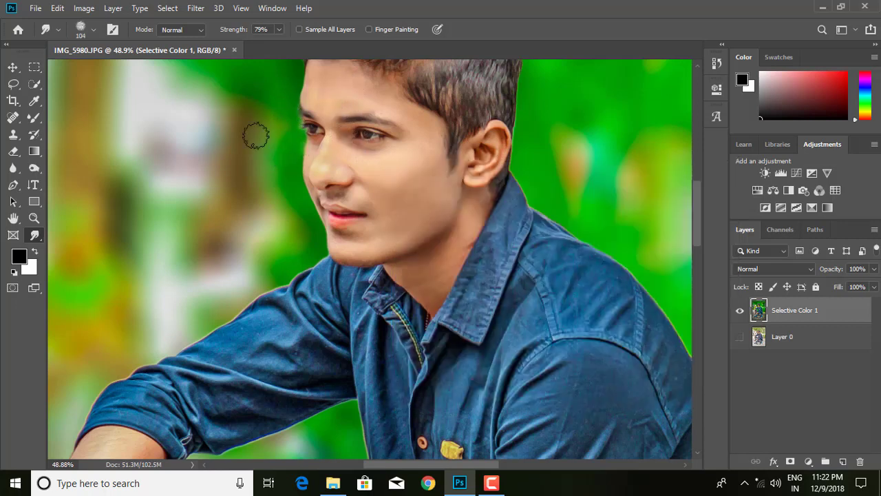
pyautogui.scroll(1, 255, 136)
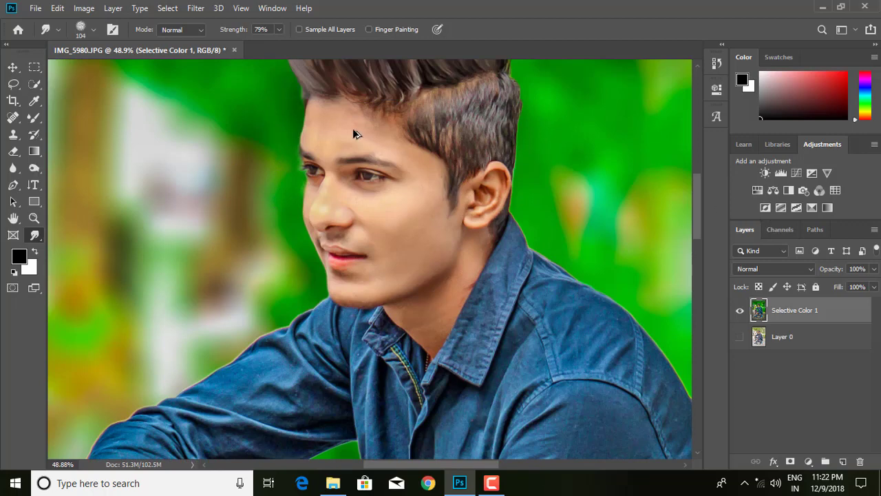
pyautogui.rightClick(353, 128)
pyautogui.click(456, 157)
pyautogui.click(291, 97)
# Duplicate to Selective Color 1 copy, then smudge face and neck with an 83 px brush
pyautogui.hotkey('ctrl', 'j')
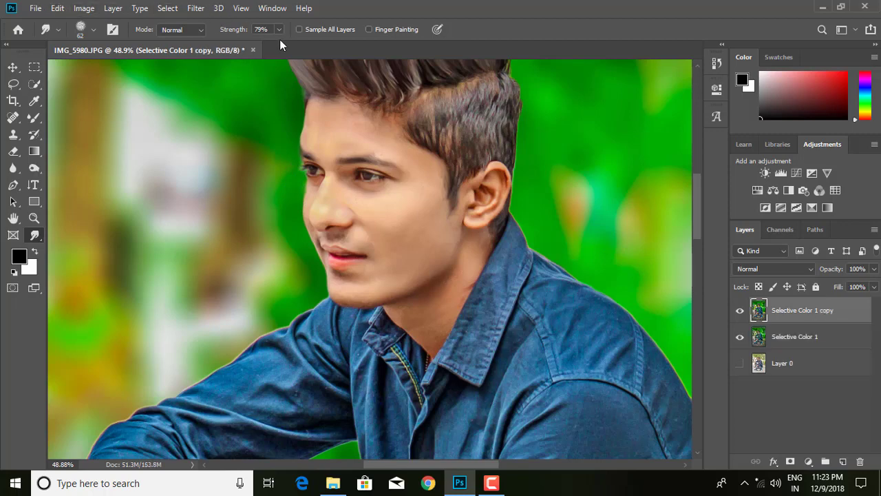
pyautogui.rightClick(468, 270)
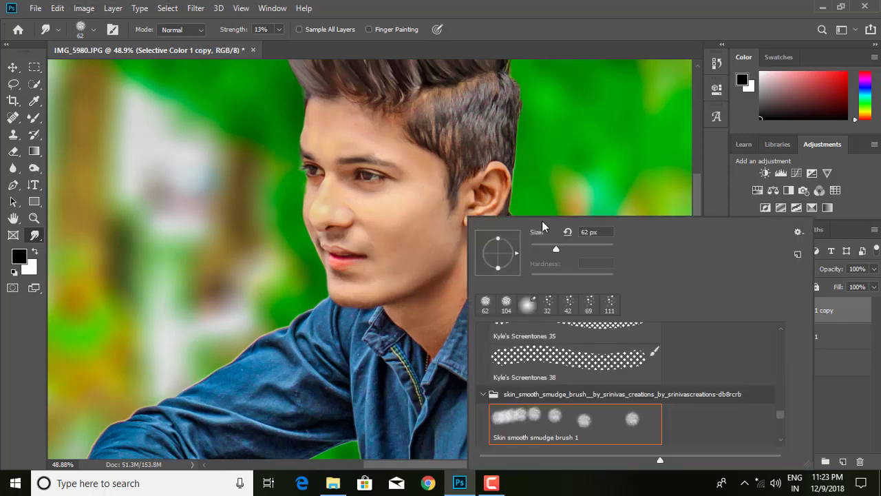
pyautogui.click(418, 240)
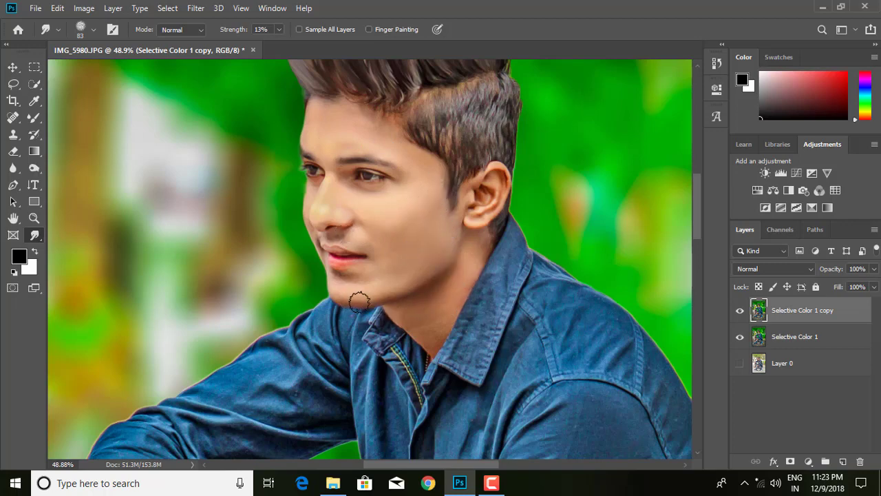
pyautogui.scroll(-3, 339, 242)
pyautogui.scroll(-1, 345, 243)
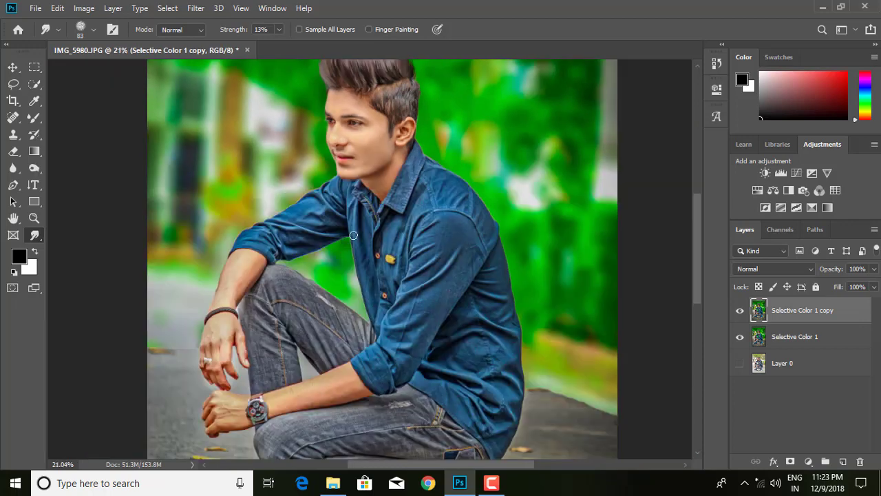
pyautogui.scroll(2, 373, 170)
pyautogui.scroll(-2, 367, 227)
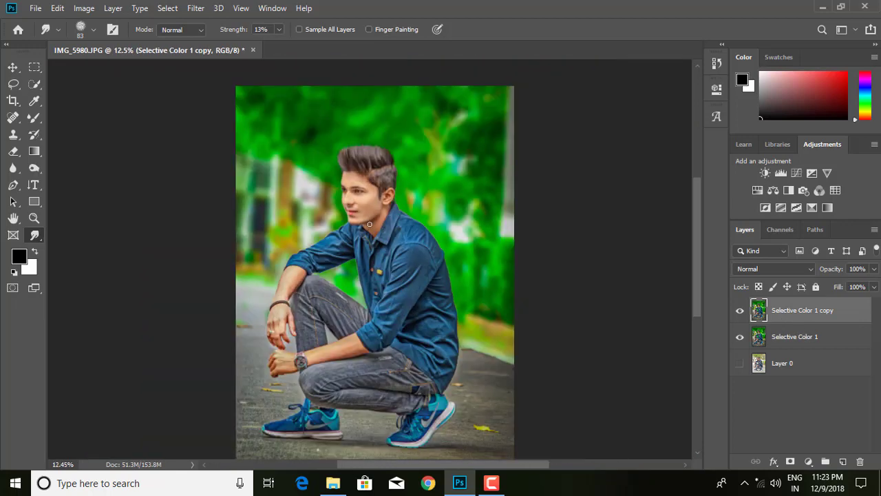
pyautogui.scroll(-1, 369, 224)
pyautogui.scroll(-1, 371, 225)
pyautogui.scroll(2, 357, 170)
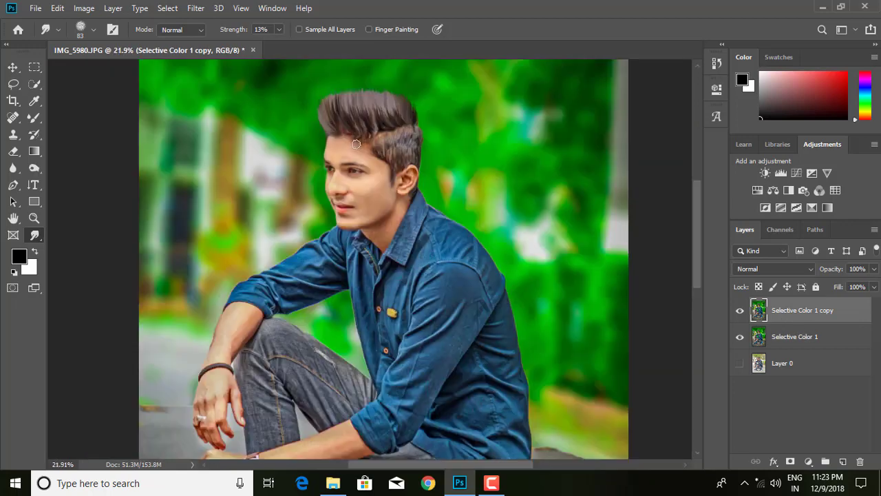
pyautogui.scroll(2, 346, 157)
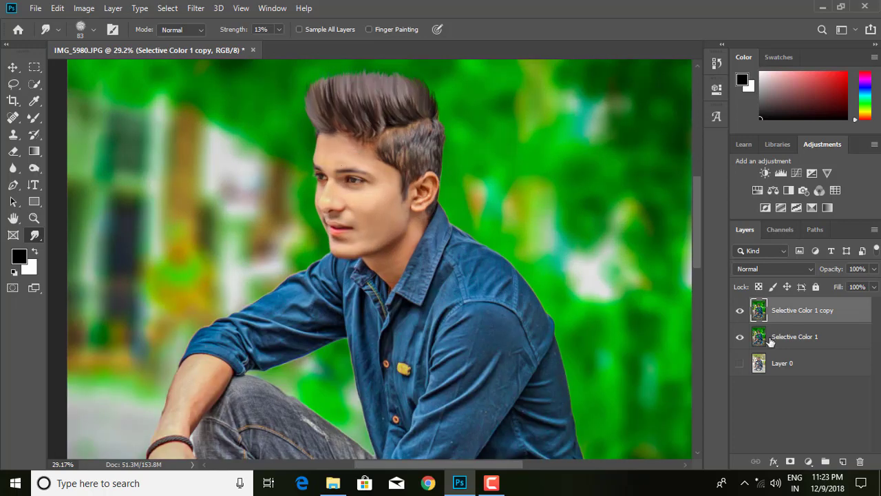
# Add a new empty Layer 1, switch to the Brush tool, and sample a skin tone
pyautogui.click(844, 461)
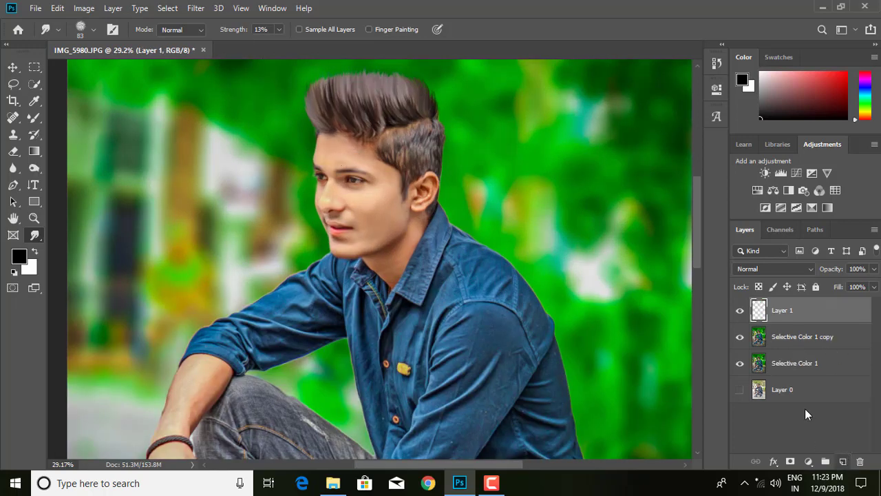
pyautogui.rightClick(34, 117)
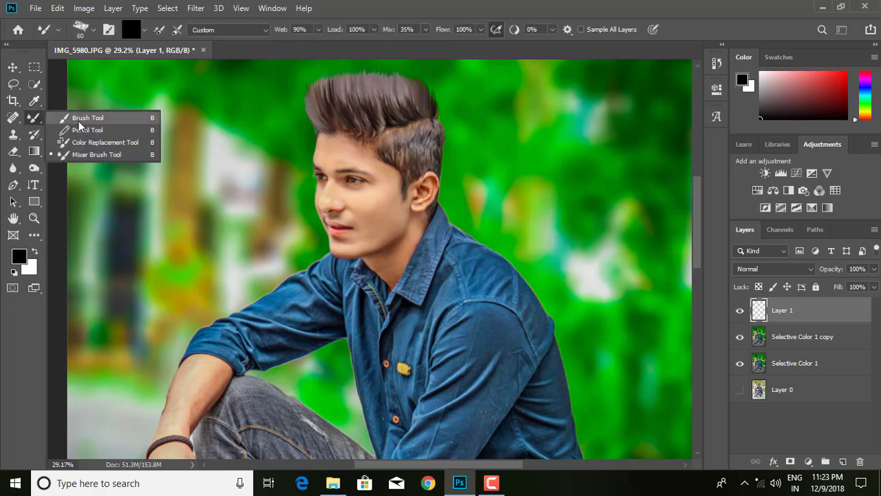
pyautogui.click(108, 114)
pyautogui.scroll(1, 350, 164)
pyautogui.keyDown('alt'); pyautogui.click(366, 199); pyautogui.keyUp('alt')
pyautogui.rightClick(427, 208)
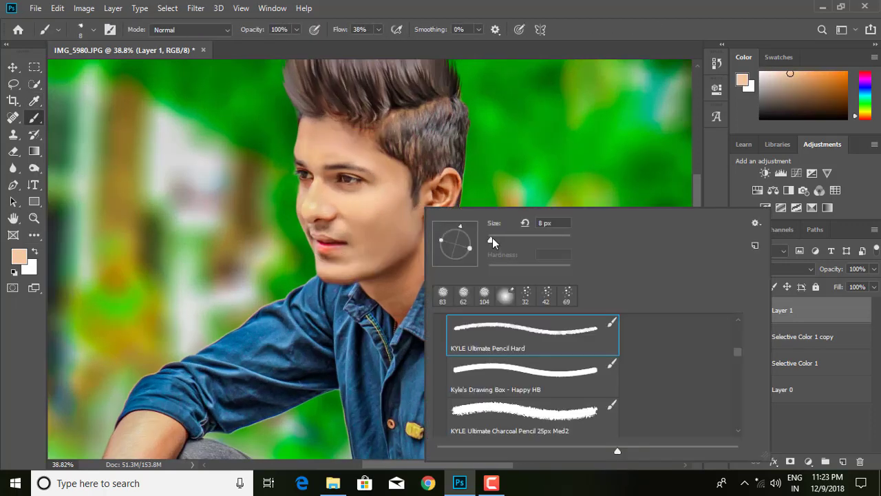
pyautogui.moveTo(493, 239); pyautogui.dragTo(519, 239)
pyautogui.moveTo(513, 269); pyautogui.dragTo(488, 269)
pyautogui.press('e')
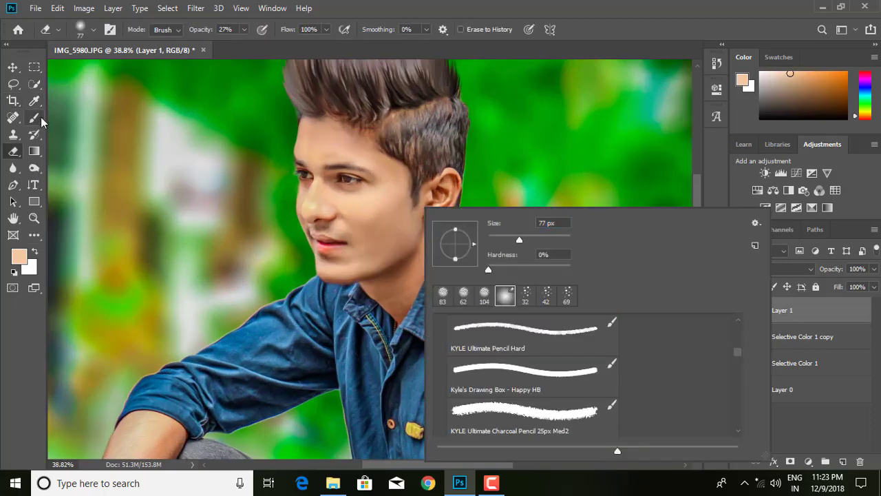
pyautogui.click(34, 117)
# Paint skin tone over the face with an 86 px Soft Round brush at 9% opacity
pyautogui.rightClick(391, 226)
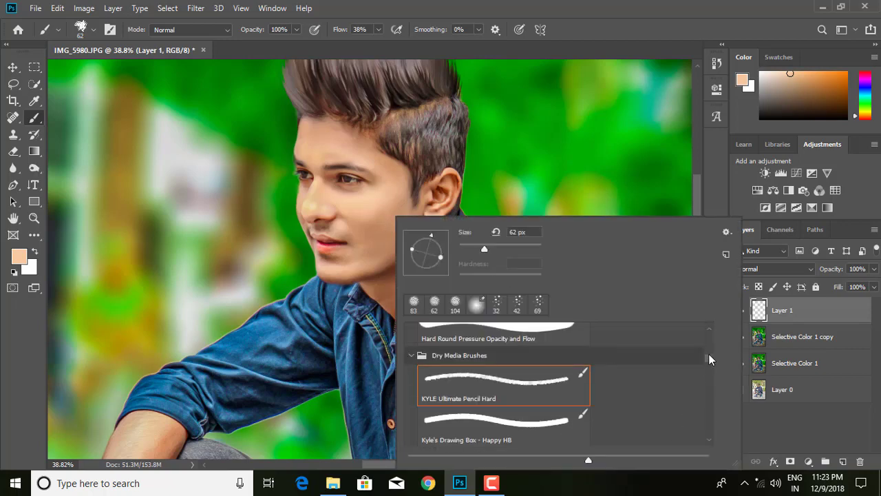
pyautogui.moveTo(708, 358); pyautogui.dragTo(709, 334)
pyautogui.click(504, 360)
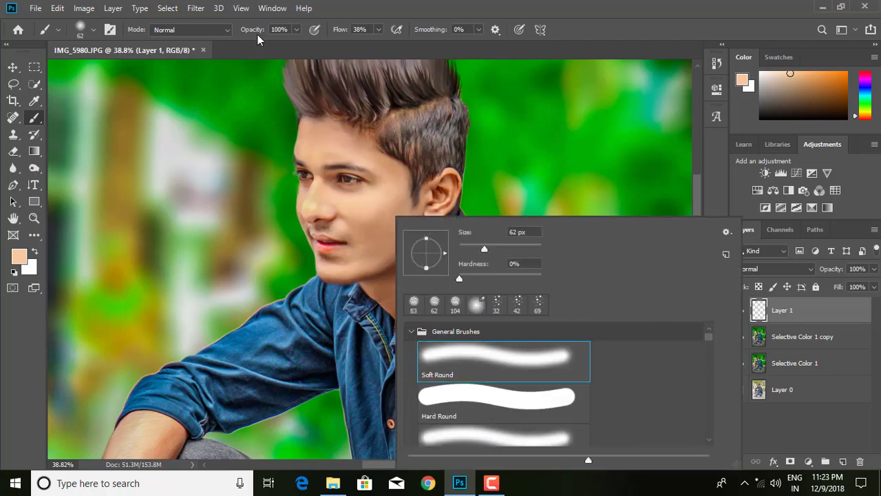
pyautogui.click(296, 30)
pyautogui.click(243, 44)
pyautogui.scroll(2, 282, 127)
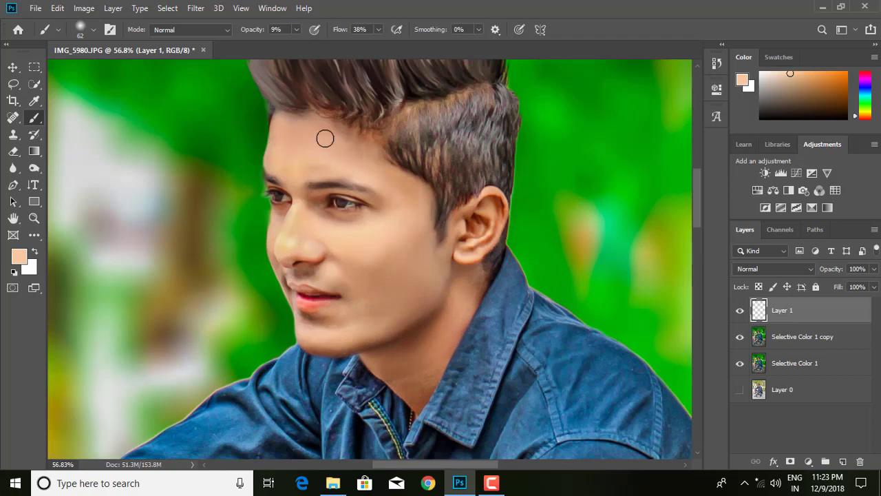
pyautogui.rightClick(410, 183)
pyautogui.moveTo(486, 215); pyautogui.dragTo(503, 217)
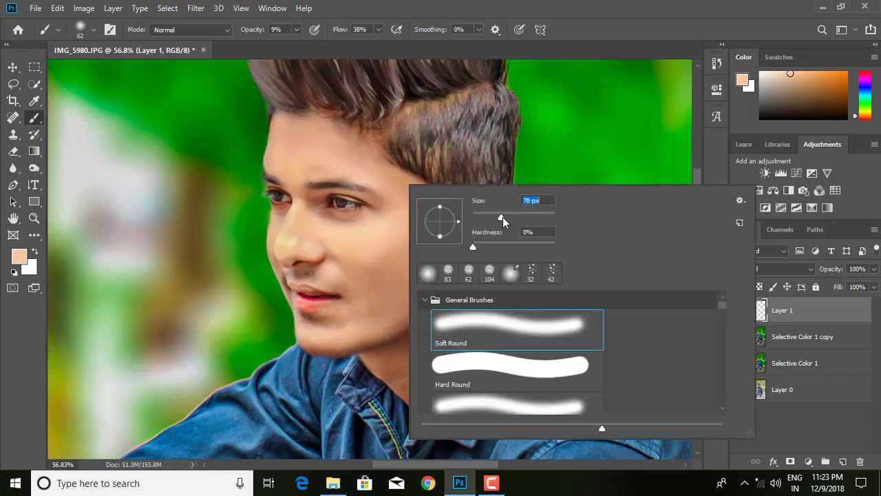
pyautogui.click(286, 164)
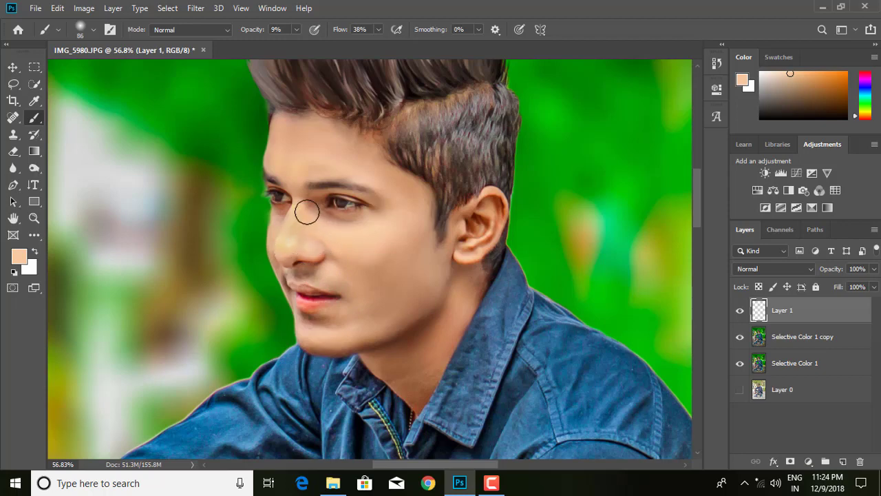
pyautogui.scroll(-2, 362, 203)
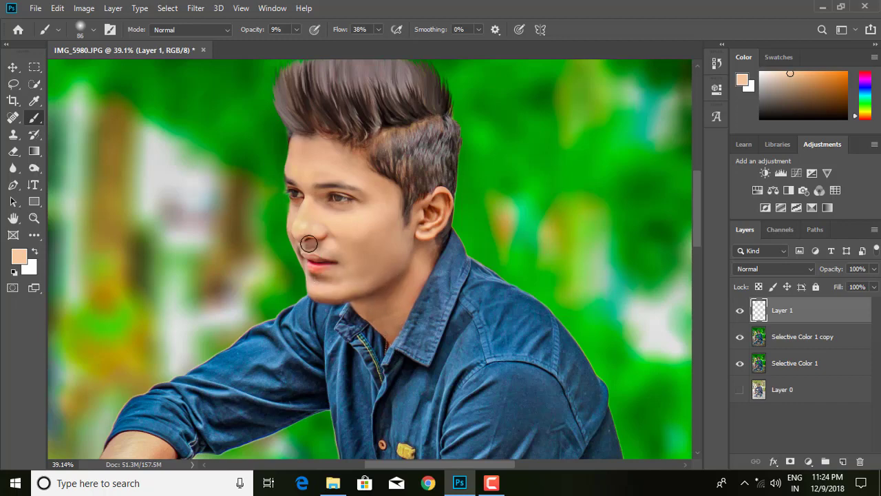
pyautogui.scroll(-2, 282, 186)
pyautogui.scroll(-1, 282, 186)
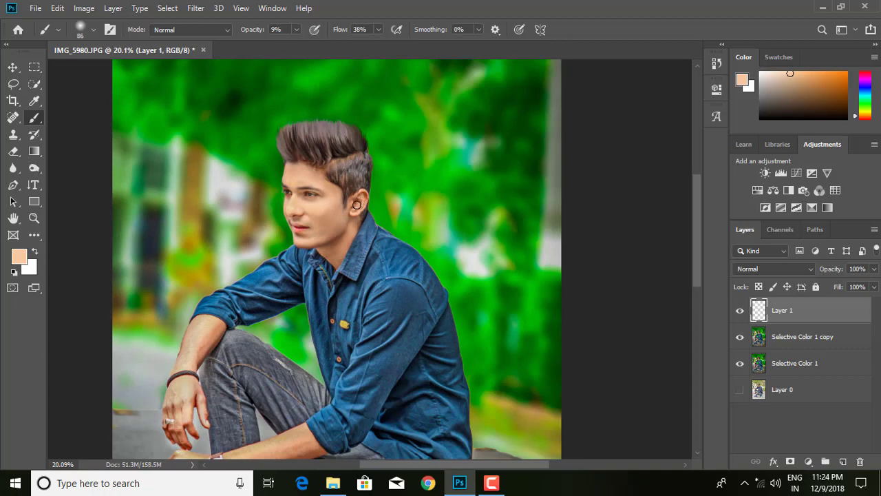
pyautogui.scroll(-2, 357, 204)
pyautogui.scroll(1, 371, 227)
pyautogui.scroll(1, 371, 227)
# Merge Layer 1, Selective Color 1 copy and Selective Color 1 into Layer 1
pyautogui.click(874, 269)
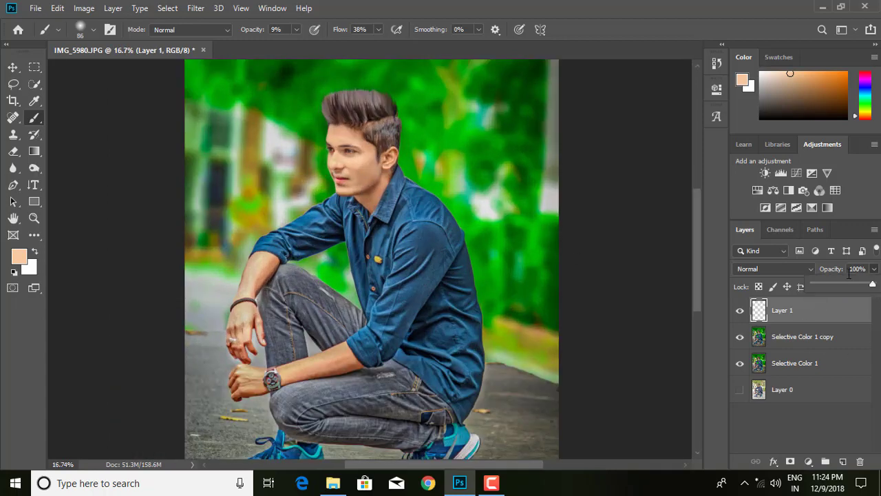
pyautogui.rightClick(832, 390)
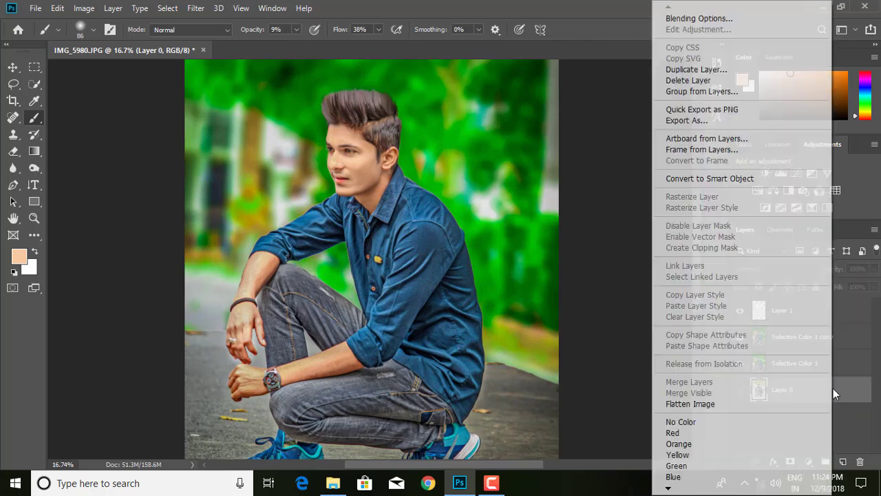
pyautogui.press('Escape')
pyautogui.click(833, 370)
pyautogui.keyDown('ctrl'); pyautogui.click(823, 319); pyautogui.keyUp('ctrl')
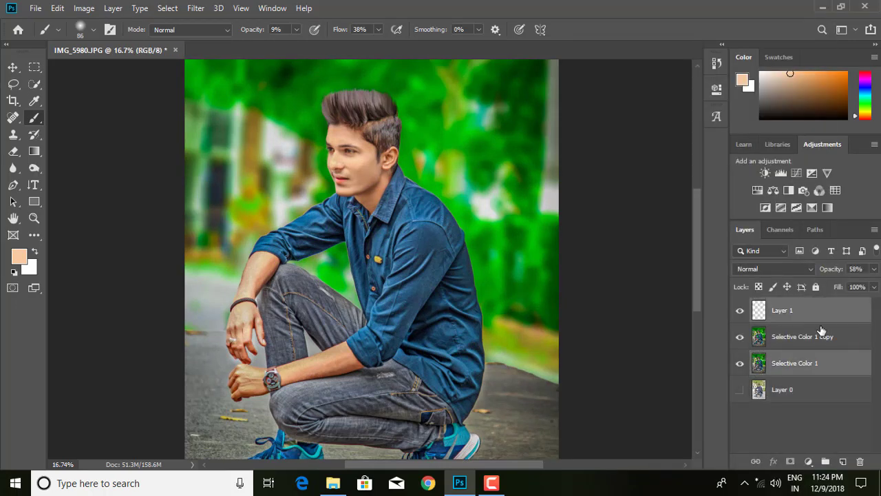
pyautogui.keyDown('ctrl'); pyautogui.click(819, 338); pyautogui.keyUp('ctrl')
pyautogui.hotkey('ctrl', 'e')
pyautogui.hotkey('ctrl', '0')
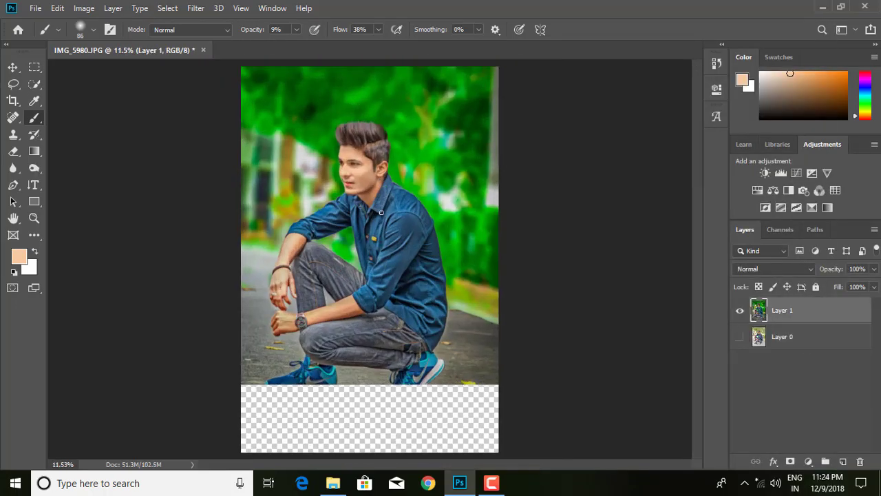
pyautogui.scroll(1, 388, 208)
pyautogui.scroll(-3, 388, 207)
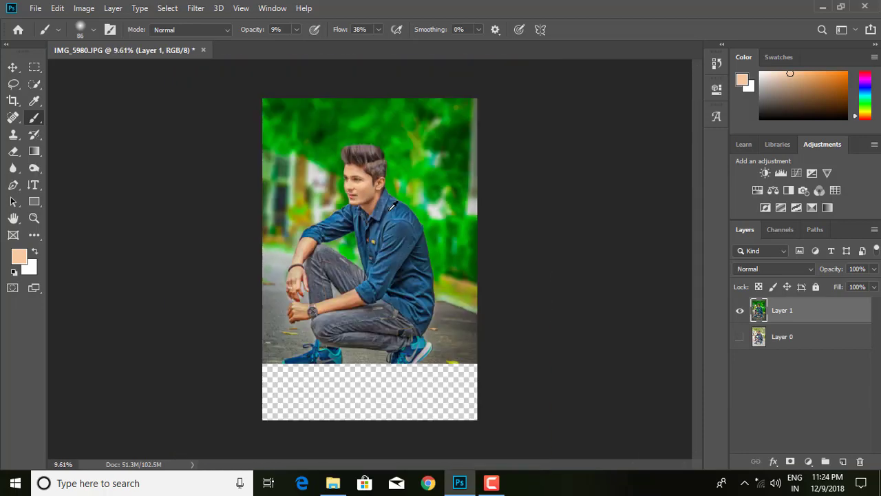
pyautogui.click(196, 8)
# In Camera Raw, set Clarity to +11, Yellows saturation -22, and slightly desaturate Oranges
pyautogui.click(219, 100)
pyautogui.scroll(-3, 695, 398)
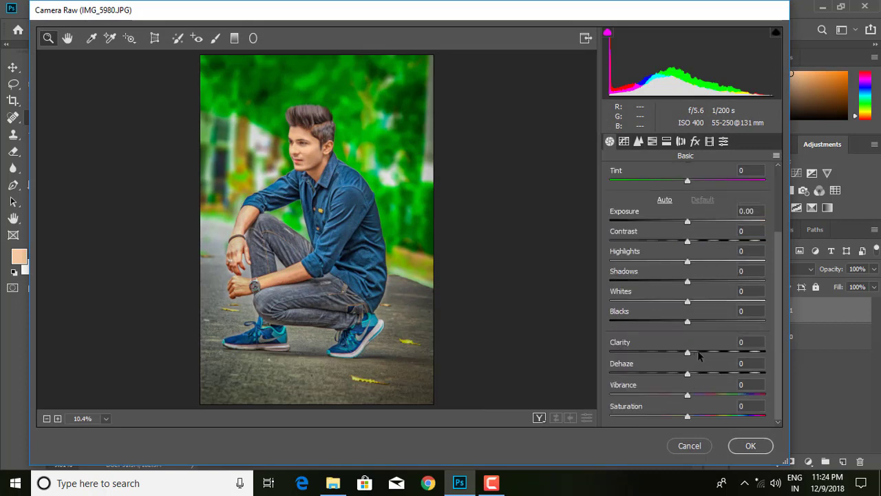
pyautogui.click(703, 352)
pyautogui.moveTo(704, 359); pyautogui.dragTo(699, 360)
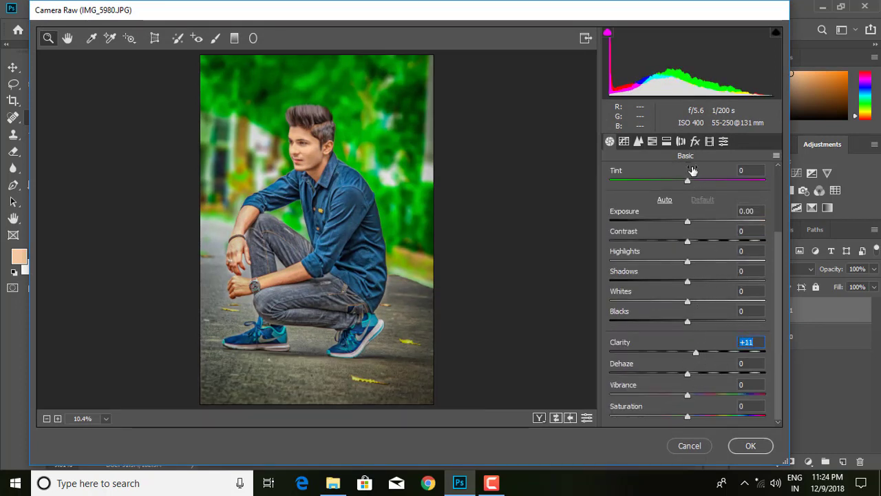
pyautogui.click(653, 141)
pyautogui.click(661, 175)
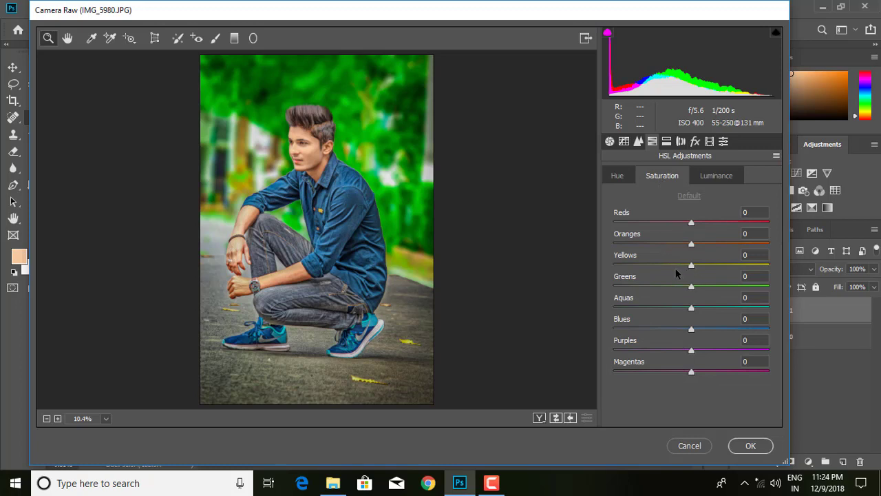
pyautogui.click(675, 265)
pyautogui.moveTo(692, 244); pyautogui.dragTo(677, 245)
# Try a Blues hue shift, then boost Blues saturation and set Greens saturation to +14
pyautogui.click(716, 175)
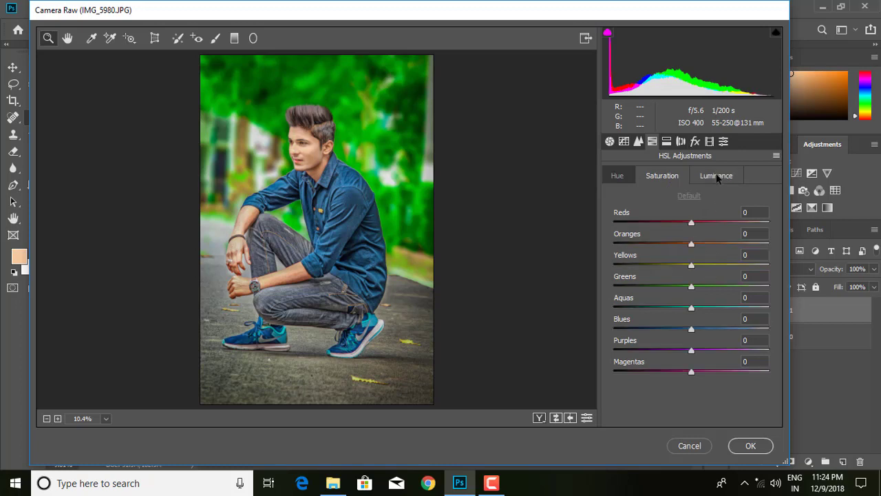
pyautogui.click(617, 174)
pyautogui.moveTo(691, 328)
pyautogui.mouseDown()
pyautogui.moveTo(712, 325)
pyautogui.moveTo(674, 331)
pyautogui.mouseUp()
pyautogui.scroll(-1, 320, 193)
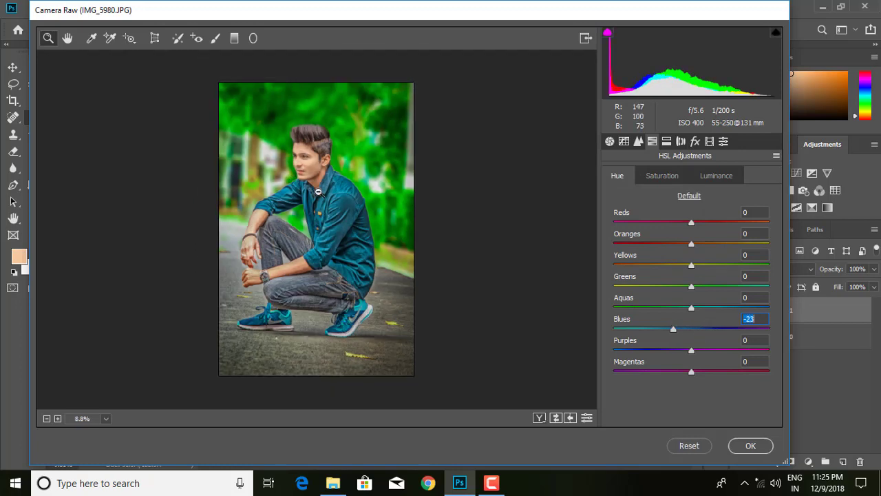
pyautogui.scroll(-1, 336, 181)
pyautogui.scroll(1, 326, 216)
pyautogui.write('0')
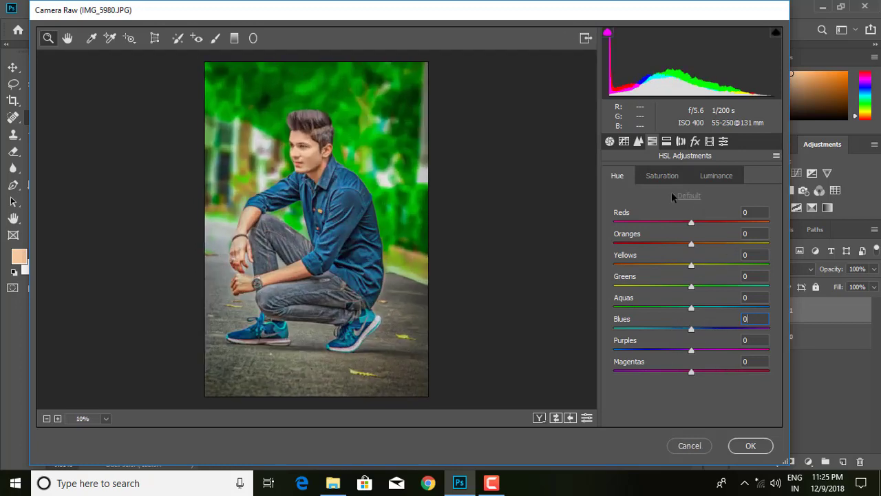
pyautogui.click(669, 177)
pyautogui.moveTo(707, 331); pyautogui.dragTo(705, 331)
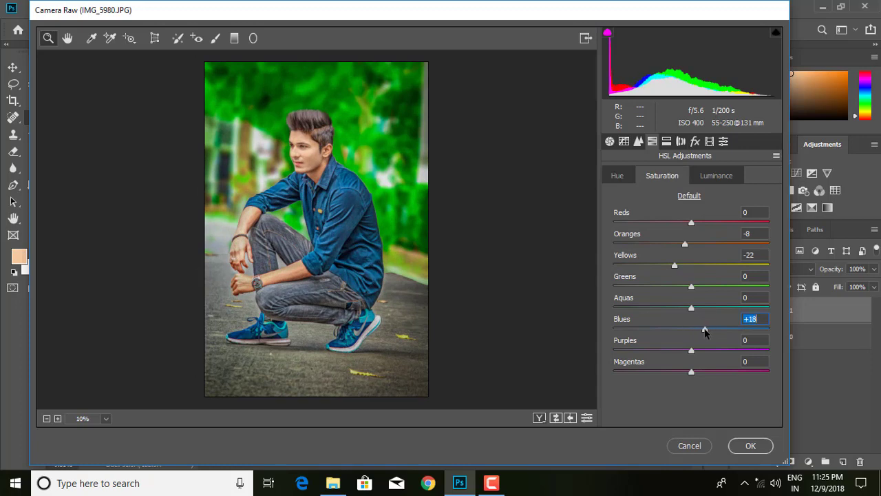
pyautogui.moveTo(692, 287)
pyautogui.mouseDown()
pyautogui.moveTo(723, 286)
pyautogui.moveTo(704, 287)
pyautogui.mouseUp()
pyautogui.keyDown('alt'); pyautogui.click(315, 185); pyautogui.keyUp('alt')
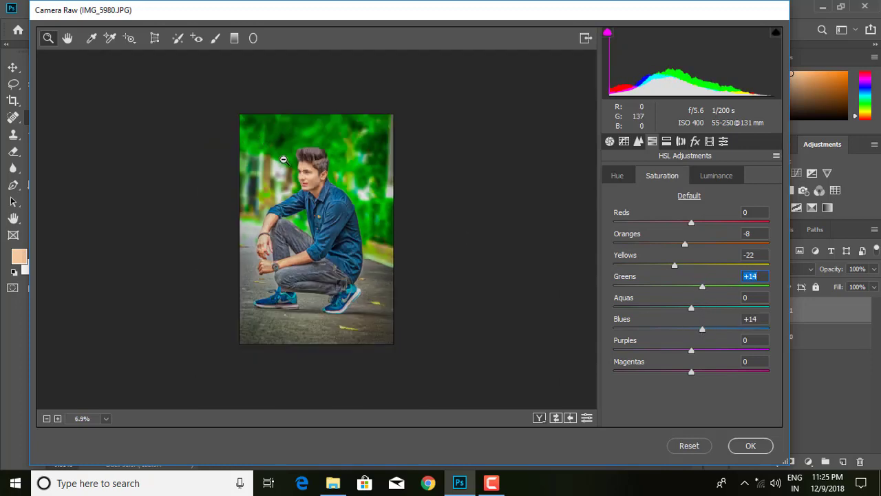
pyautogui.click(316, 184)
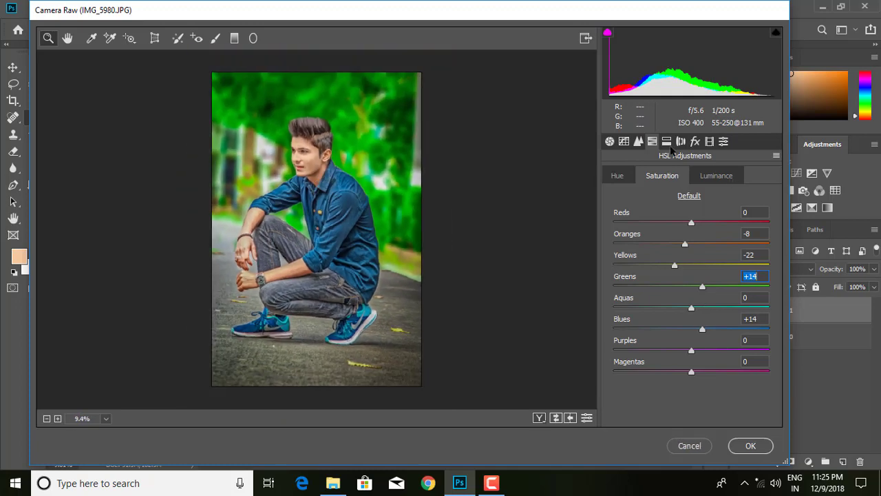
# Raise Contrast to +11, set sharpening Amount 26, adjust luminance noise reduction, and apply
pyautogui.click(610, 141)
pyautogui.moveTo(688, 240)
pyautogui.mouseDown()
pyautogui.moveTo(699, 241)
pyautogui.moveTo(667, 262)
pyautogui.mouseUp()
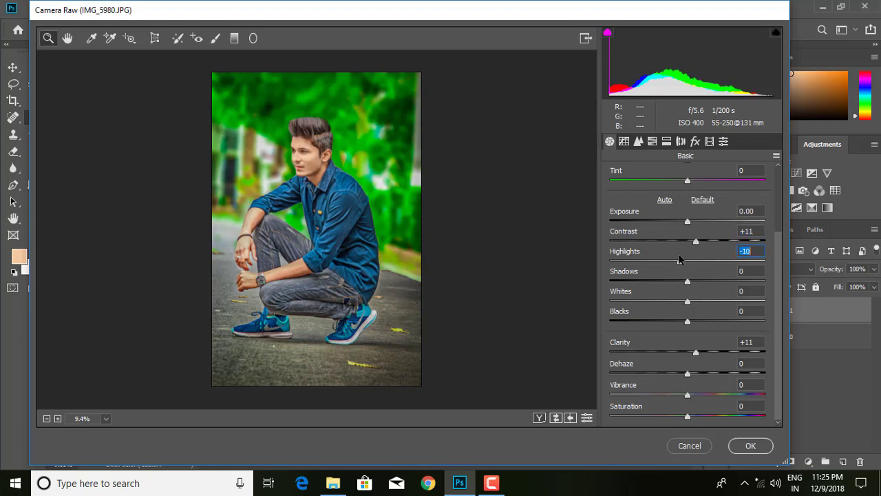
pyautogui.click(638, 142)
pyautogui.moveTo(610, 194); pyautogui.dragTo(638, 194)
pyautogui.moveTo(610, 301)
pyautogui.mouseDown()
pyautogui.moveTo(645, 303)
pyautogui.moveTo(626, 302)
pyautogui.mouseUp()
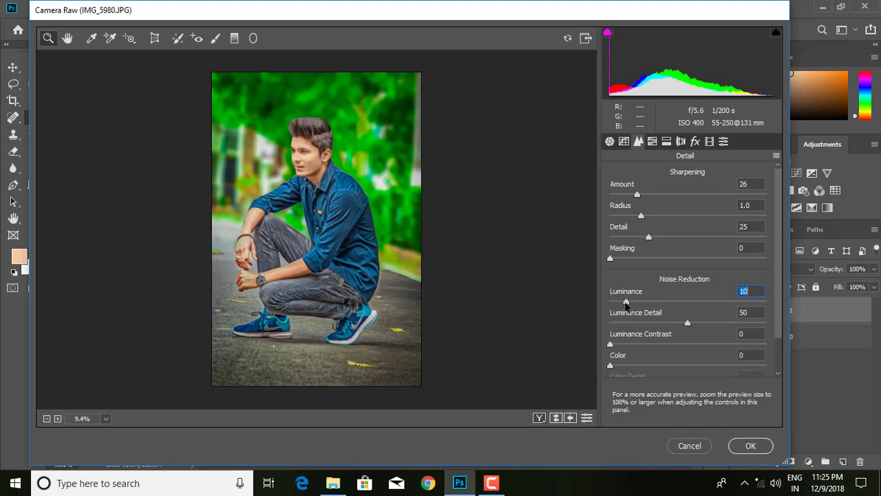
pyautogui.click(749, 446)
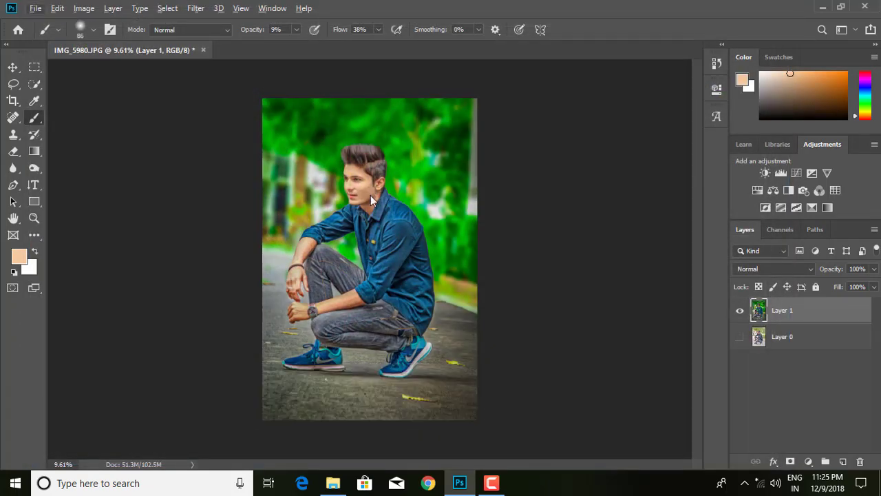
# Open the Oil Paint filter on Layer 1, with its preview on the photo at 50%
pyautogui.scroll(1, 363, 190)
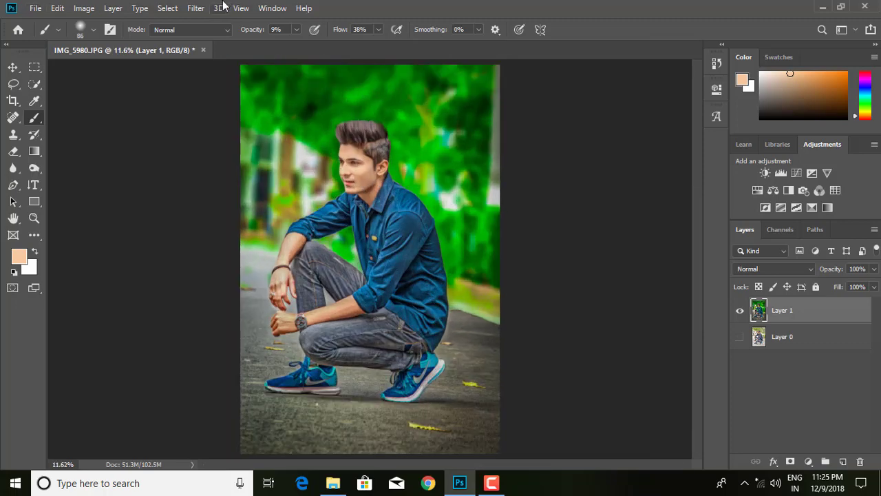
pyautogui.click(196, 8)
pyautogui.moveTo(206, 240)
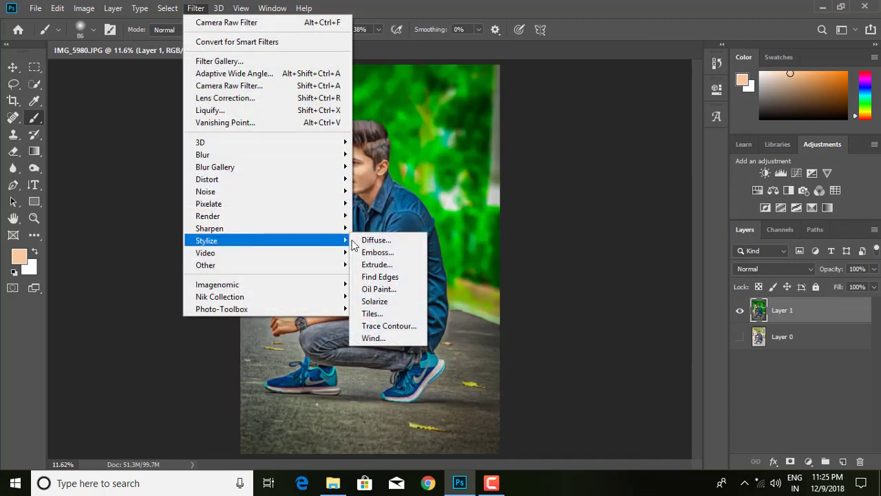
pyautogui.click(379, 290)
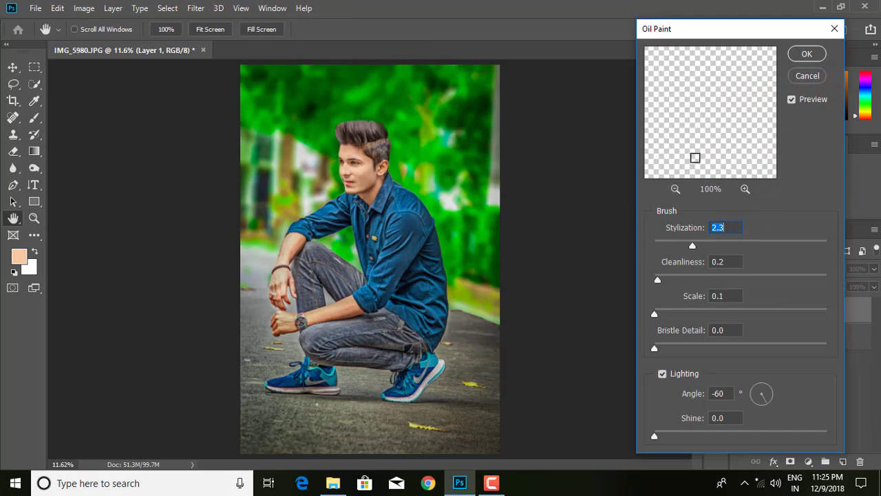
pyautogui.moveTo(704, 94)
pyautogui.mouseDown()
pyautogui.moveTo(667, 101)
pyautogui.moveTo(728, 131)
pyautogui.moveTo(705, 134)
pyautogui.moveTo(704, 155)
pyautogui.moveTo(707, 146)
pyautogui.moveTo(731, 207)
pyautogui.mouseUp()
pyautogui.click(676, 190)
# Apply Oil Paint with Stylization 5.5 and Cleanliness 1.2
pyautogui.click(732, 243)
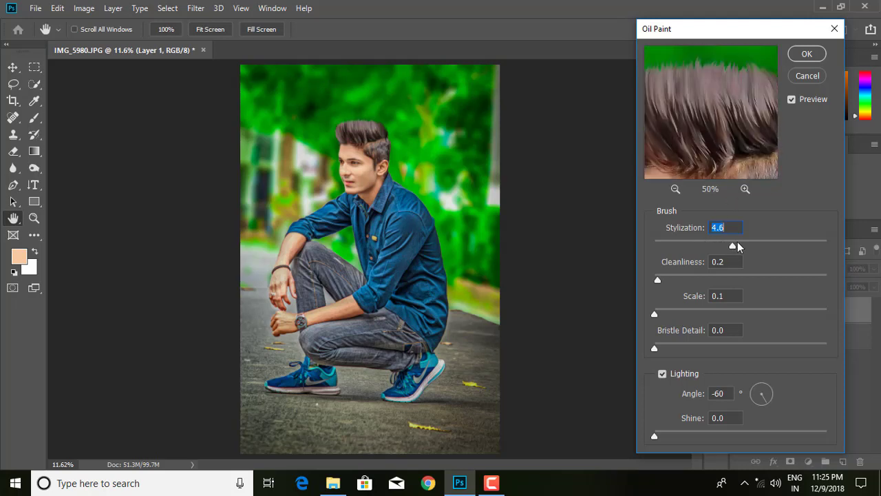
pyautogui.click(749, 245)
pyautogui.moveTo(681, 116); pyautogui.dragTo(705, 120)
pyautogui.click(690, 276)
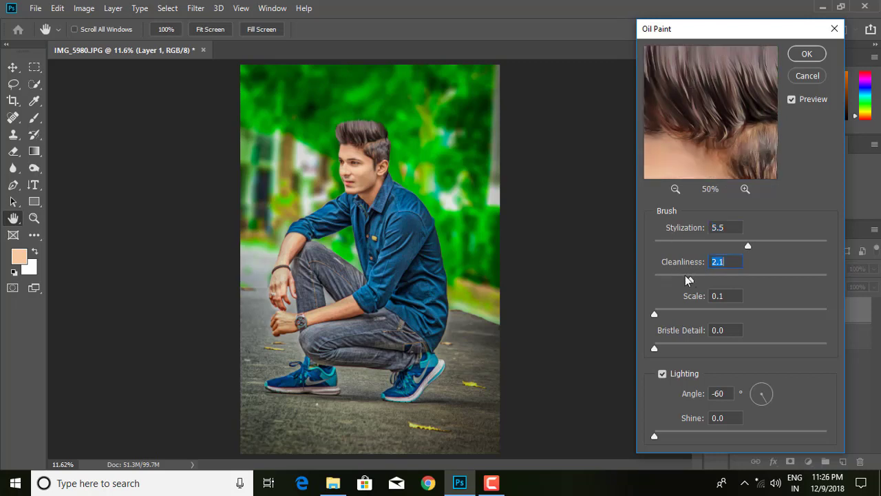
pyautogui.click(680, 275)
pyautogui.moveTo(678, 281); pyautogui.dragTo(675, 281)
pyautogui.click(803, 50)
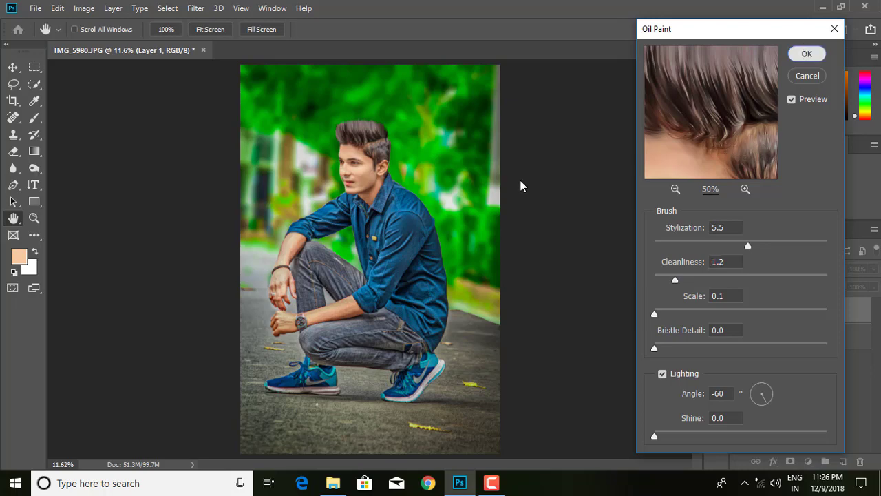
# Show Layer 0 under the oil-painted Layer 1, then toggle Layer 1 off and on to compare
pyautogui.press('b')
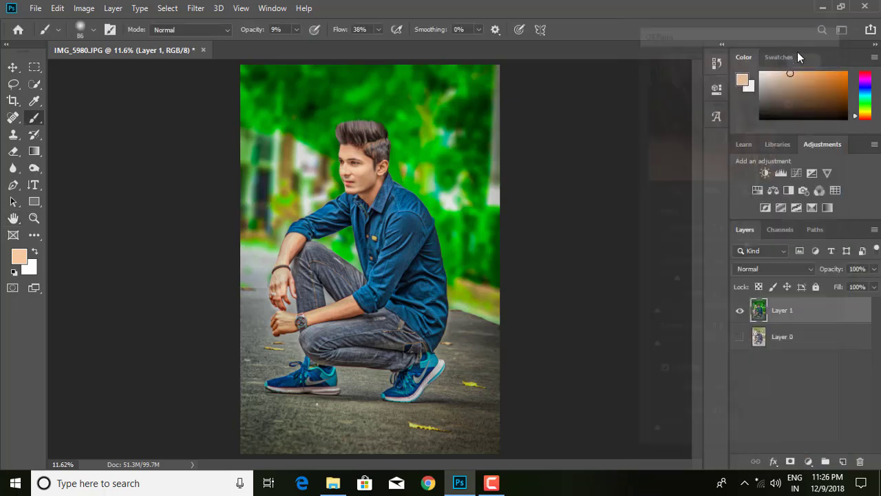
pyautogui.scroll(3, 361, 167)
pyautogui.scroll(-2, 361, 167)
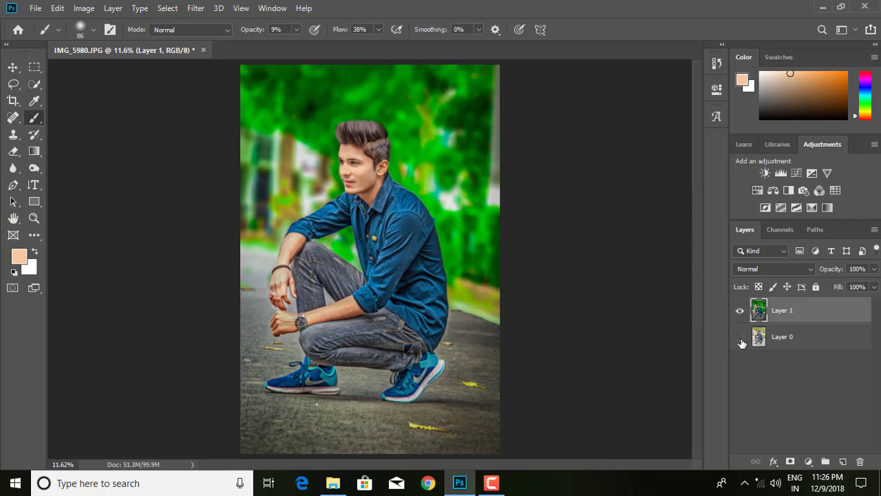
pyautogui.click(741, 338)
pyautogui.click(740, 311)
pyautogui.click(741, 311)
pyautogui.scroll(-2, 384, 227)
pyautogui.scroll(3, 384, 228)
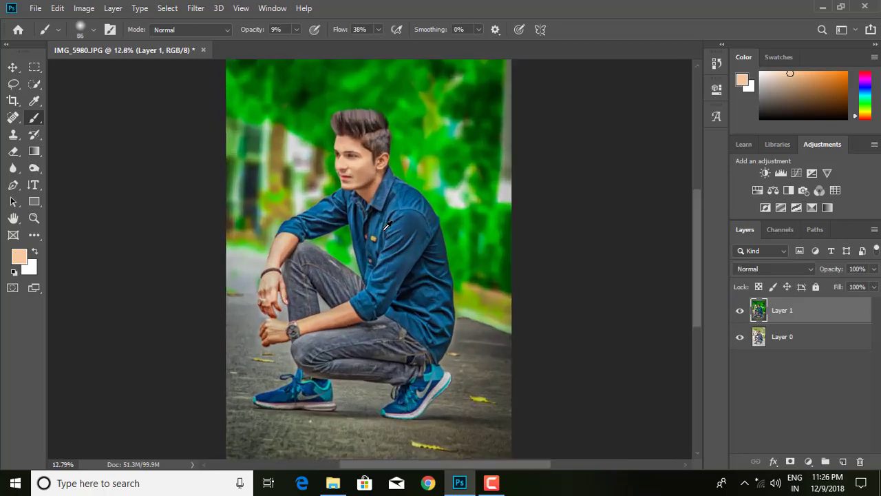